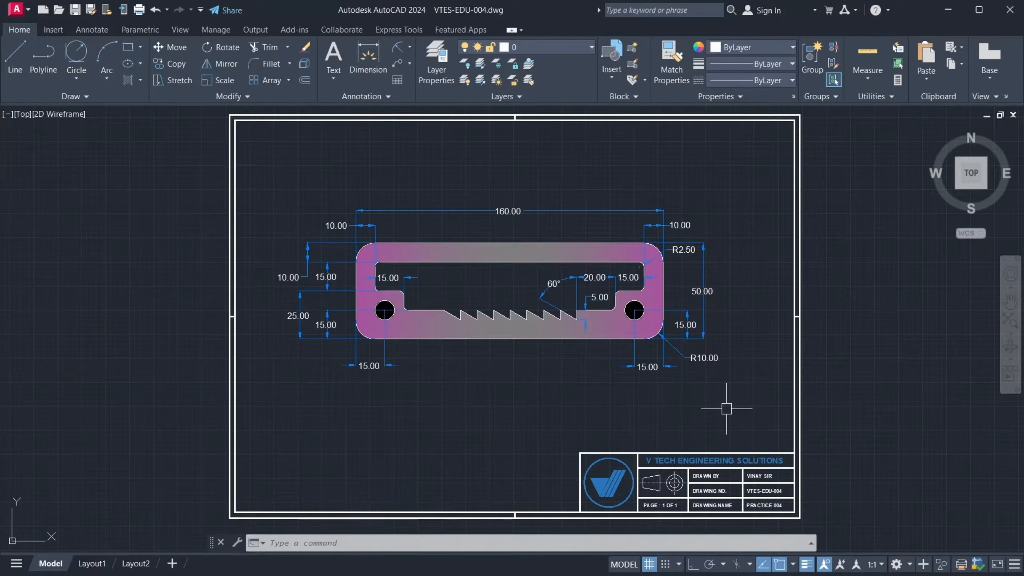
# - Move the whole dimensioned part drawing up by about 42 units inside the sheet frame
pyautogui.click(728, 405)
pyautogui.click(250, 149)
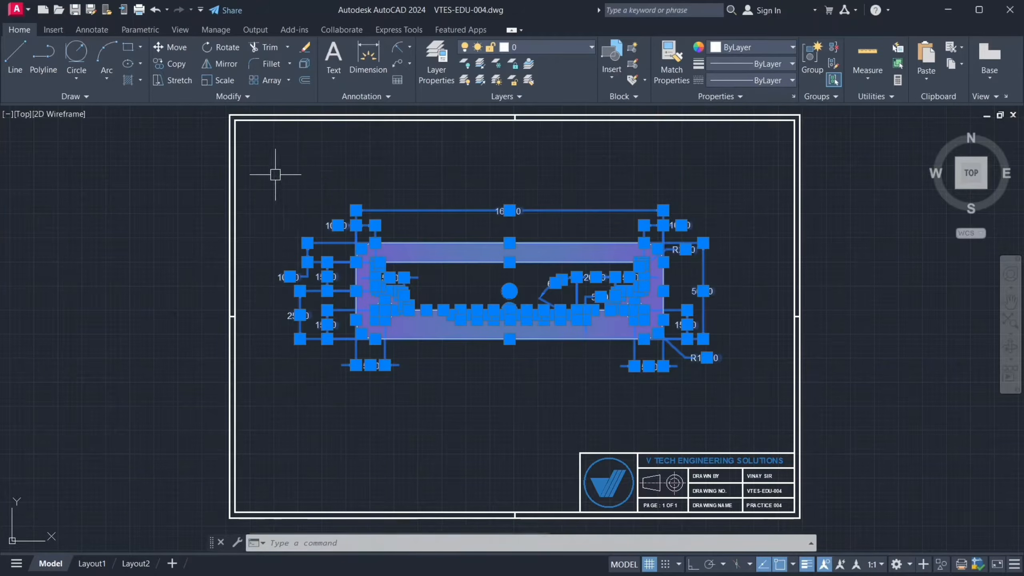
pyautogui.write('M')
pyautogui.press('Return')
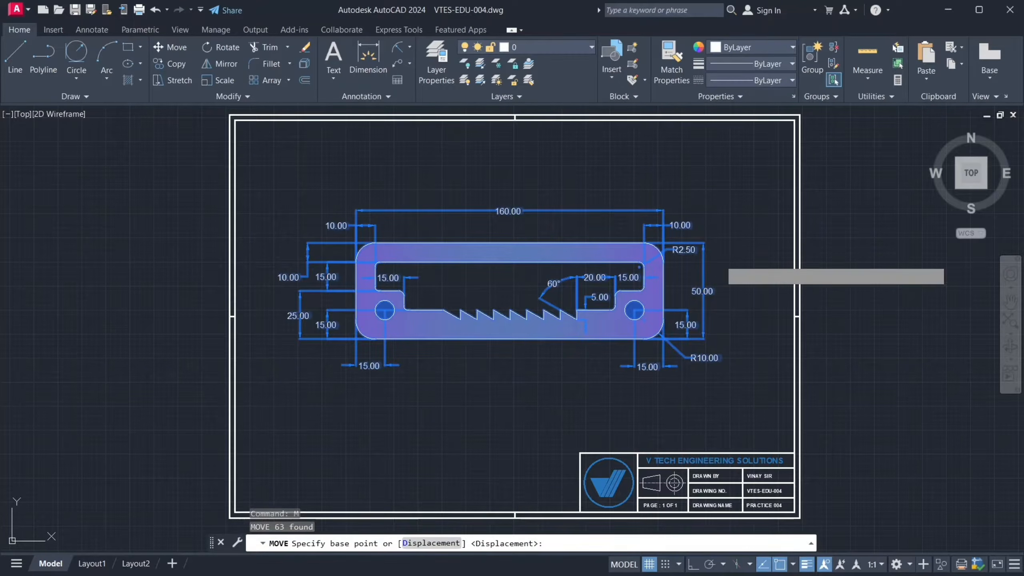
pyautogui.click(720, 260)
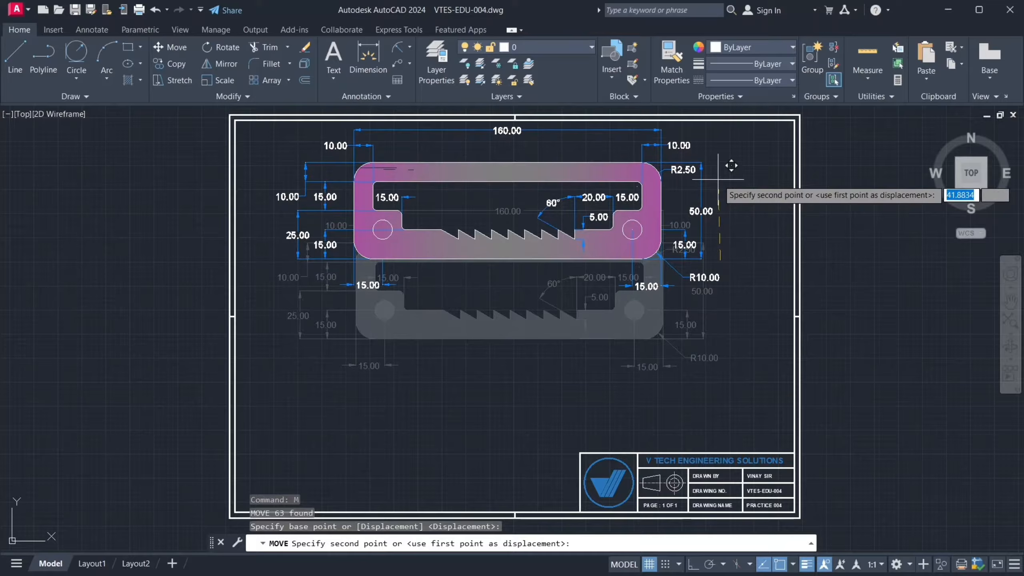
pyautogui.click(719, 179)
# - Examine the reference part's overall length and overall height dimensions
pyautogui.moveTo(579, 344); pyautogui.dragTo(580, 348, button='middle')
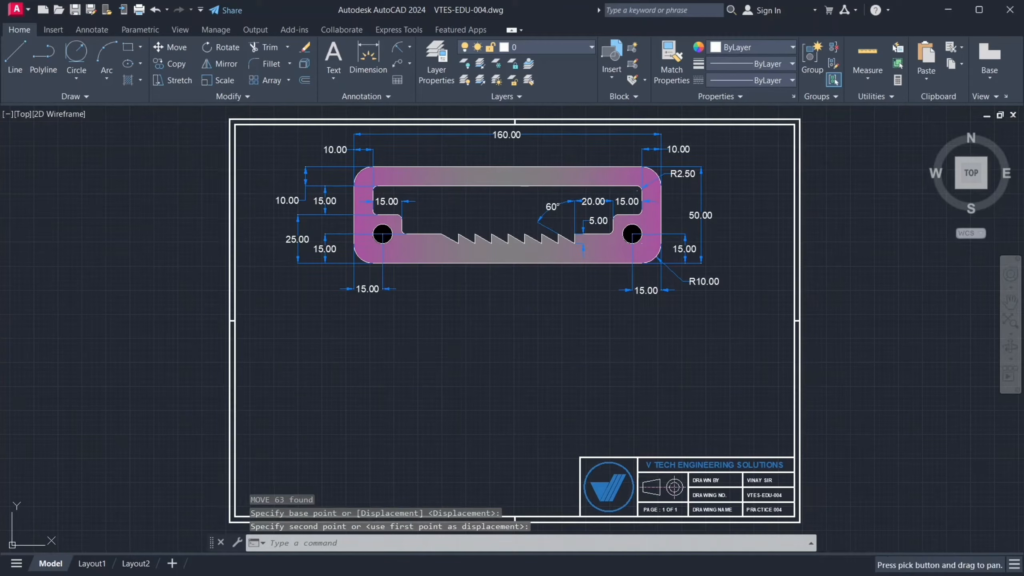
pyautogui.rightClick(473, 314)
pyautogui.click(524, 427)
pyautogui.moveTo(448, 366); pyautogui.dragTo(394, 290)
pyautogui.moveTo(466, 340)
pyautogui.mouseDown(button='middle')
pyautogui.moveTo(471, 383)
pyautogui.moveTo(473, 364)
pyautogui.moveTo(451, 339)
pyautogui.moveTo(457, 345)
pyautogui.mouseUp(button='middle')
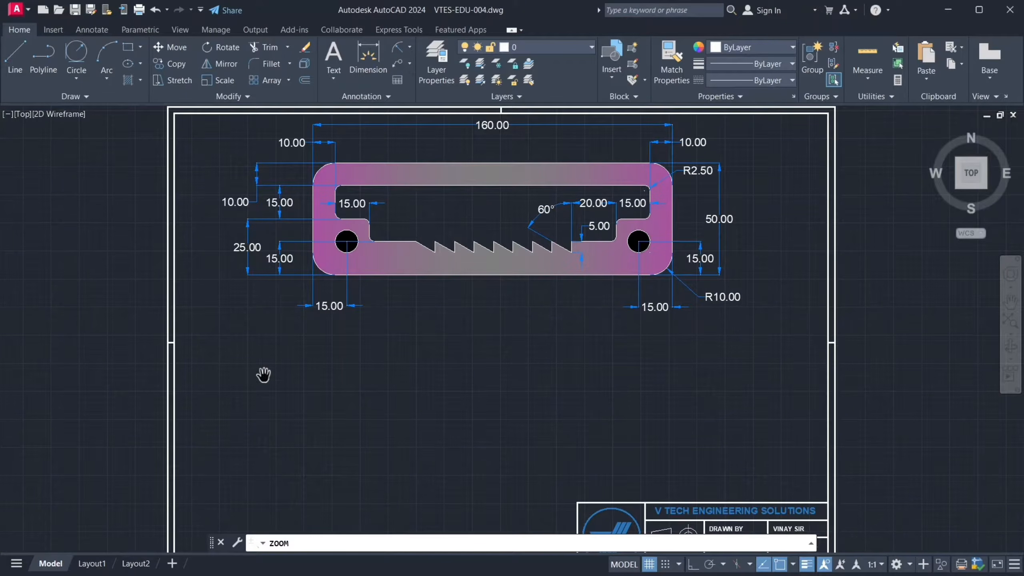
pyautogui.press('Escape')
pyautogui.press('Escape')
pyautogui.press('Escape')
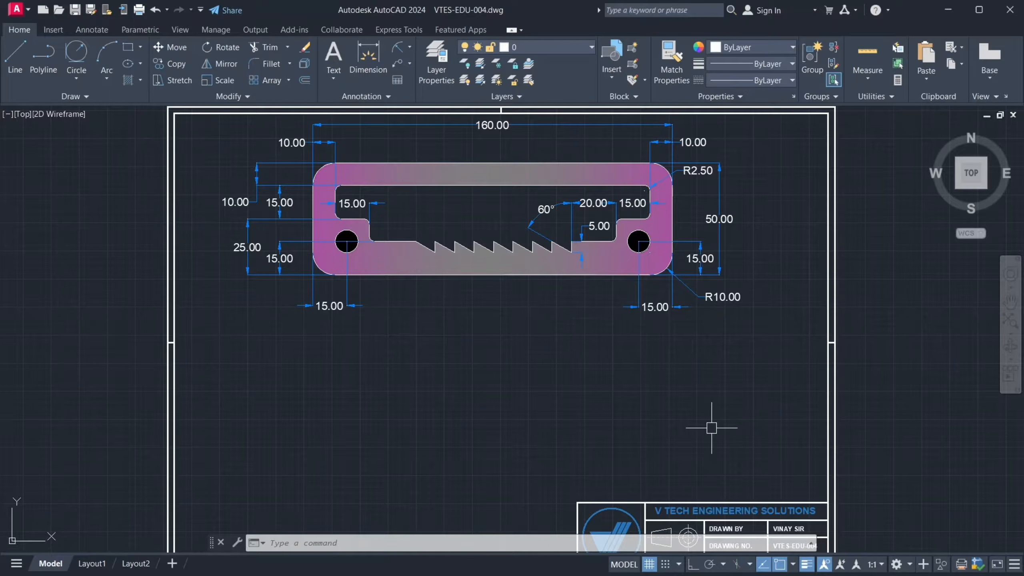
pyautogui.click(540, 126)
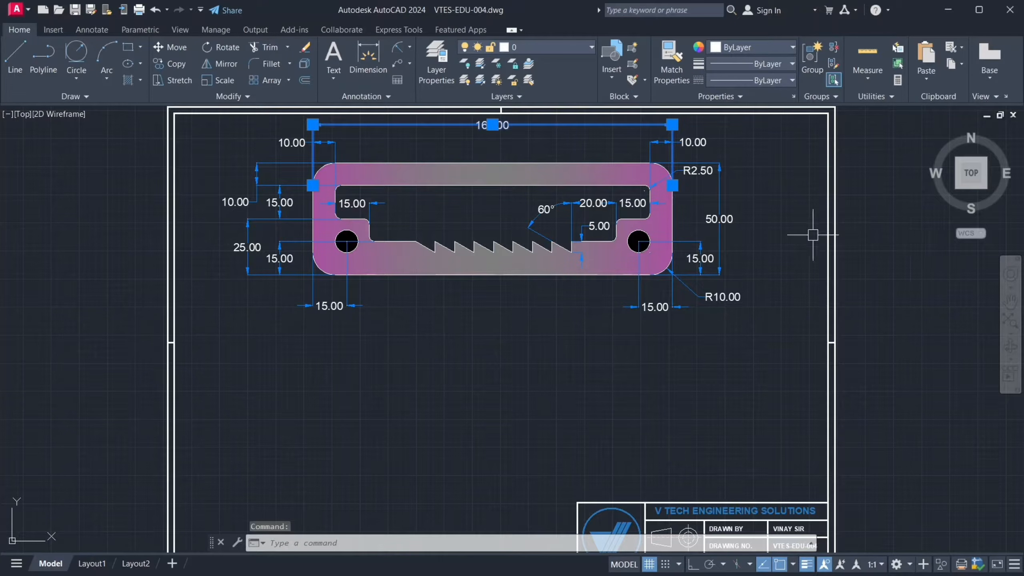
pyautogui.press('Escape')
pyautogui.click(719, 218)
pyautogui.press('Escape')
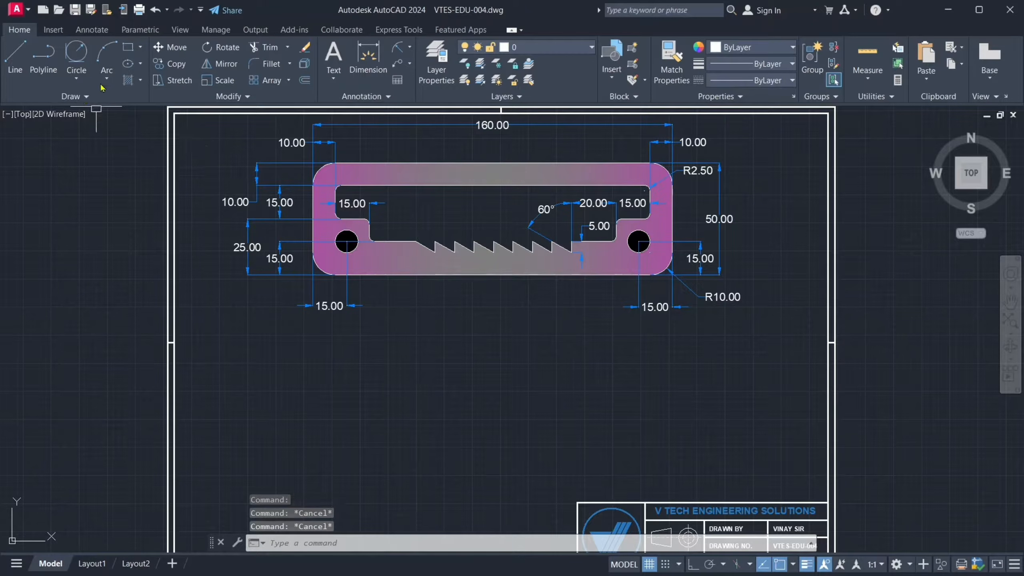
# - Draw a rectangle 160 long and 50 wide in the empty area below the reference part
pyautogui.click(128, 48)
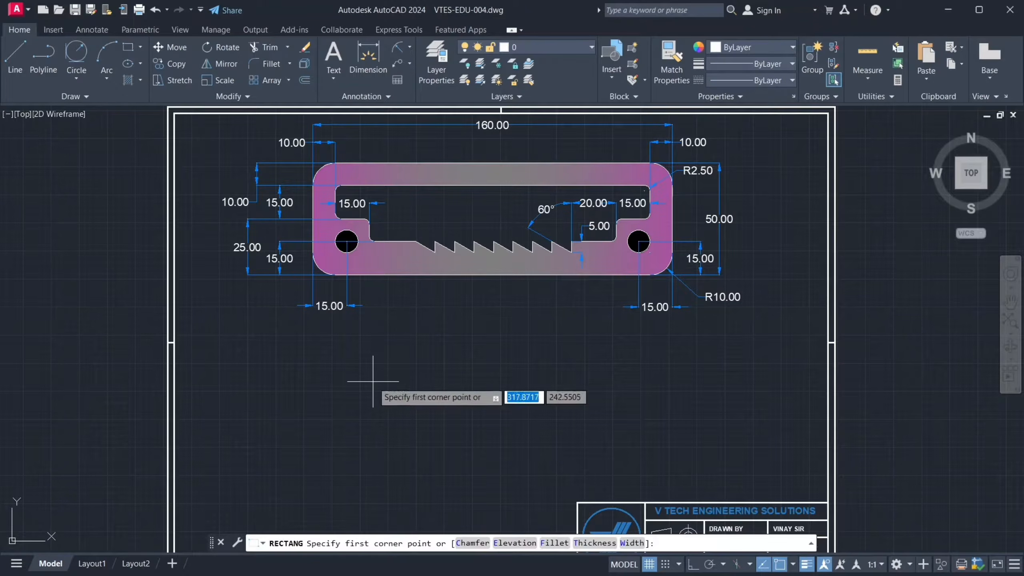
pyautogui.click(300, 341)
pyautogui.write('d')
pyautogui.press('Return')
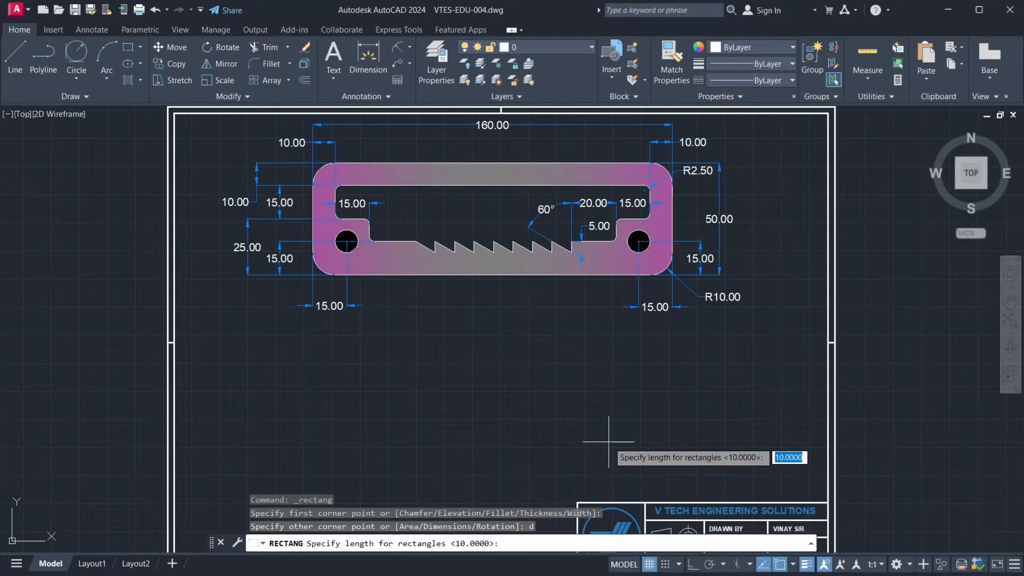
pyautogui.write('160')
pyautogui.press('Return')
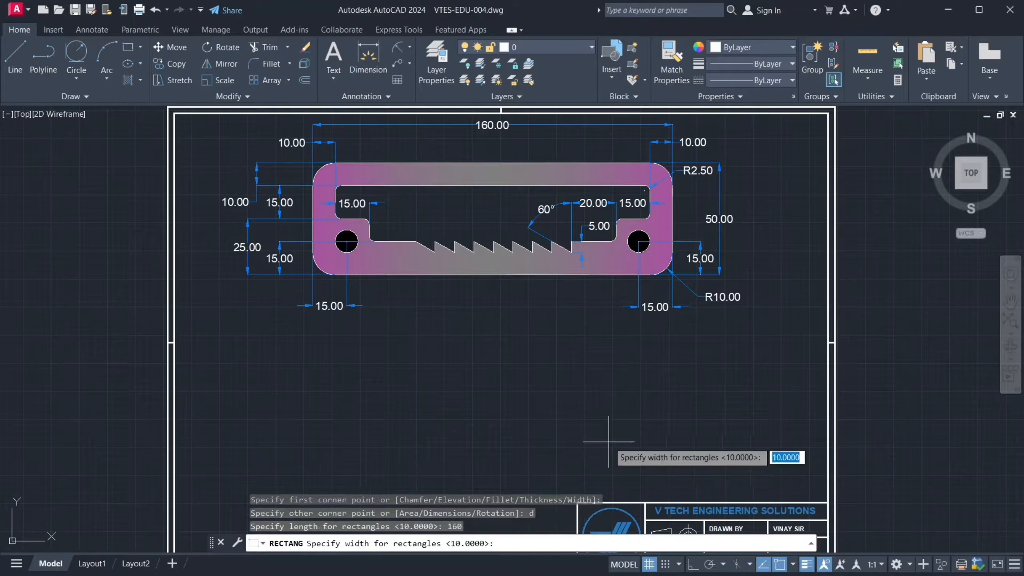
pyautogui.write('50')
pyautogui.press('Return')
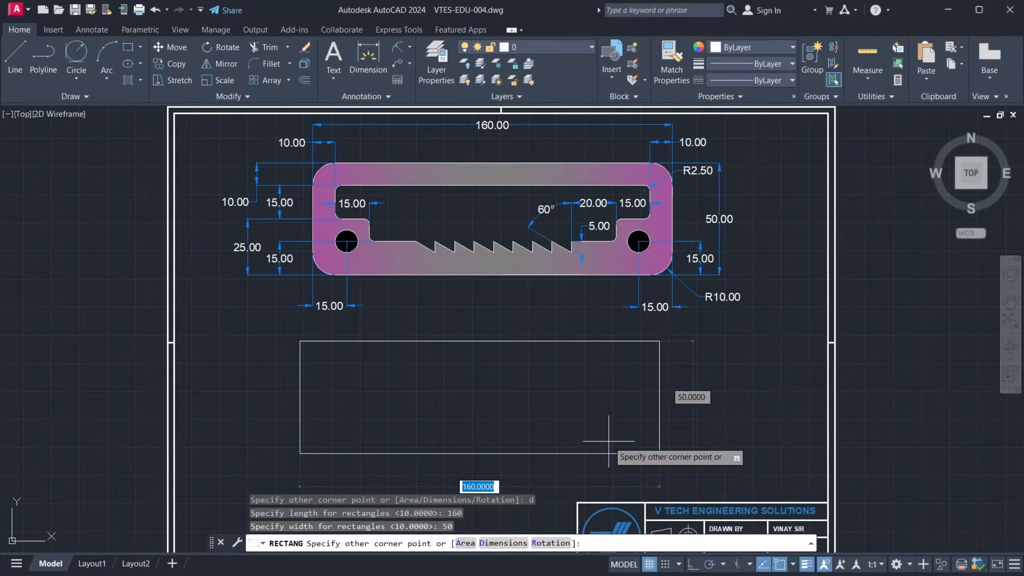
pyautogui.click(629, 436)
# - Move the new rectangle slightly right and down so it sits beneath the reference part
pyautogui.click(659, 407)
pyautogui.write('m')
pyautogui.press('Return')
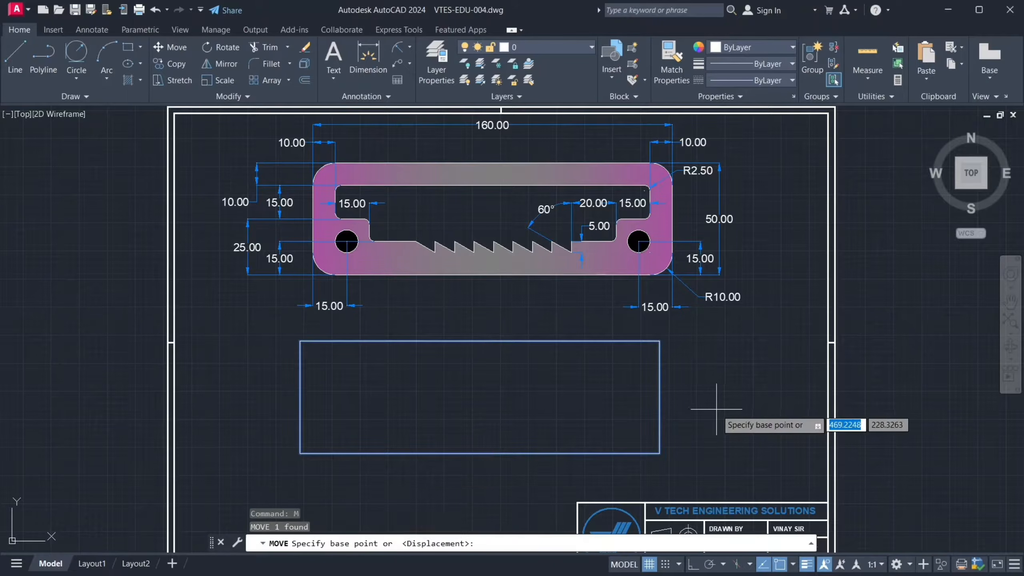
pyautogui.click(717, 409)
pyautogui.click(734, 415)
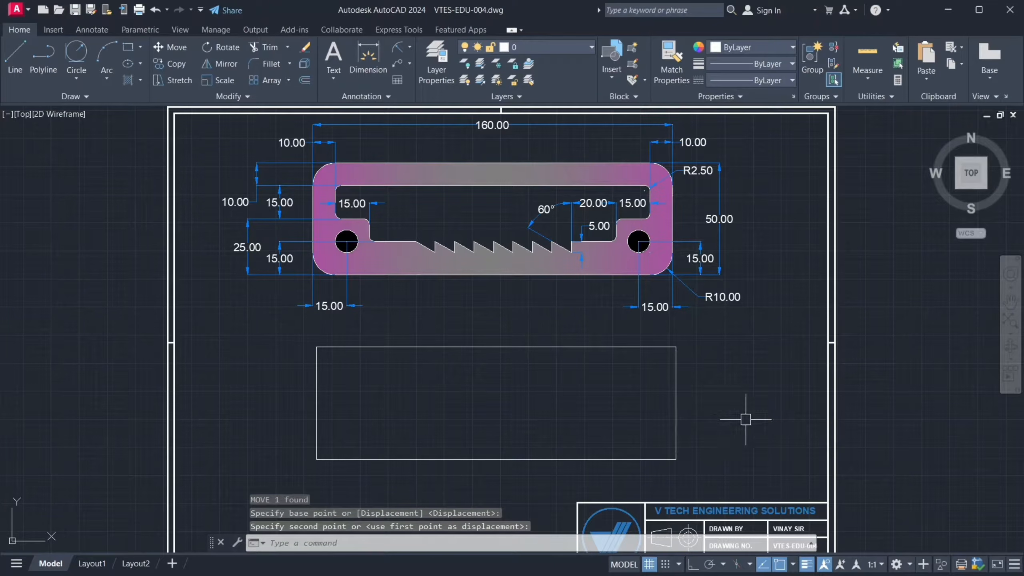
# - Explode the rectangle below the reference part into separate lines
pyautogui.click(468, 189)
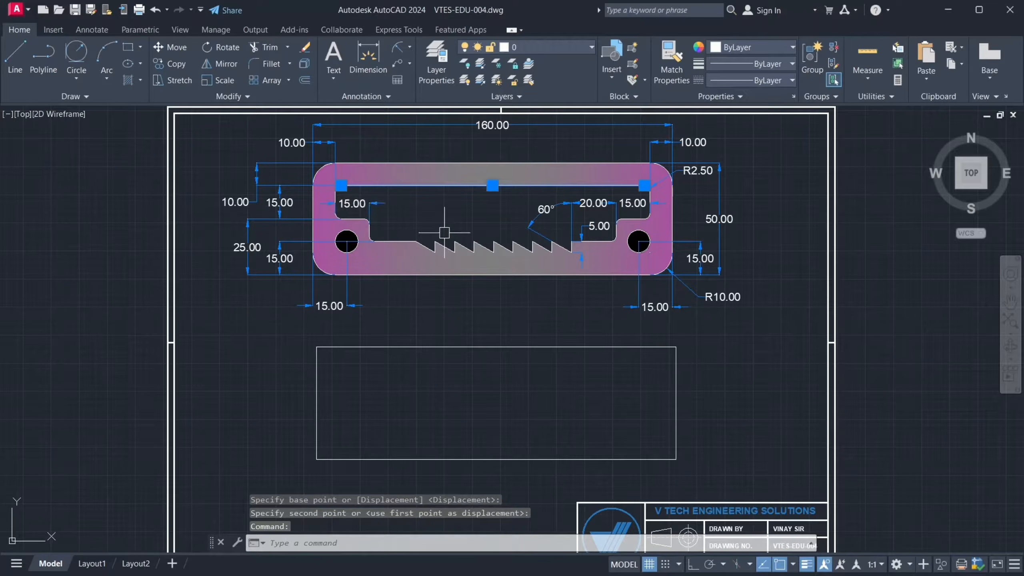
pyautogui.press('Escape')
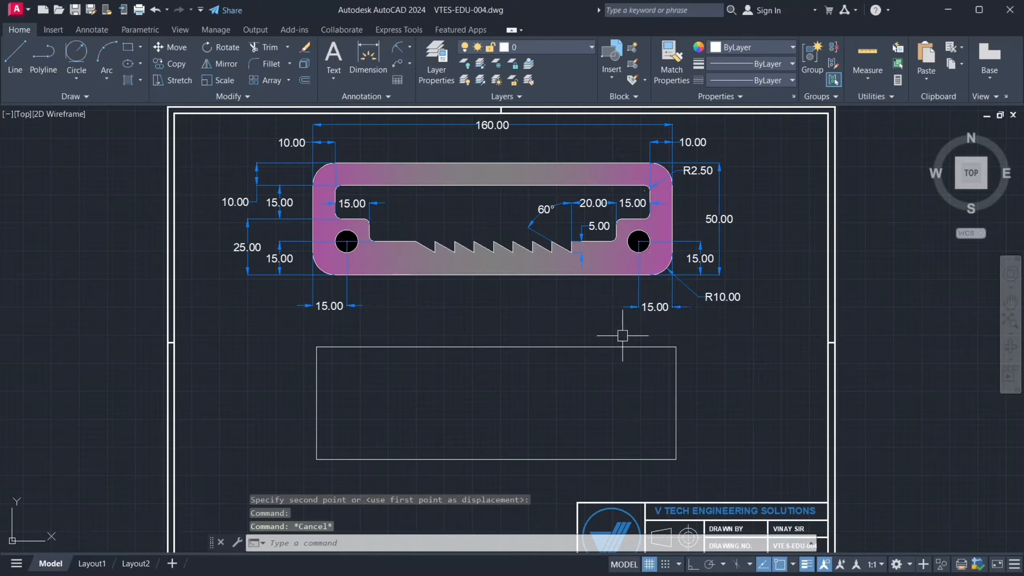
pyautogui.click(418, 347)
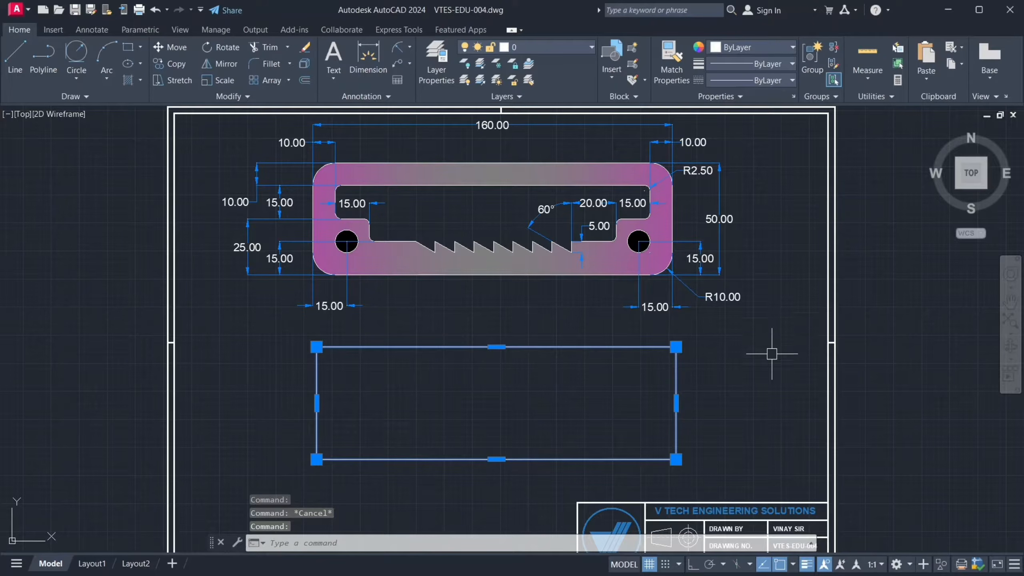
pyautogui.write('x')
pyautogui.press('Return')
pyautogui.click(467, 350)
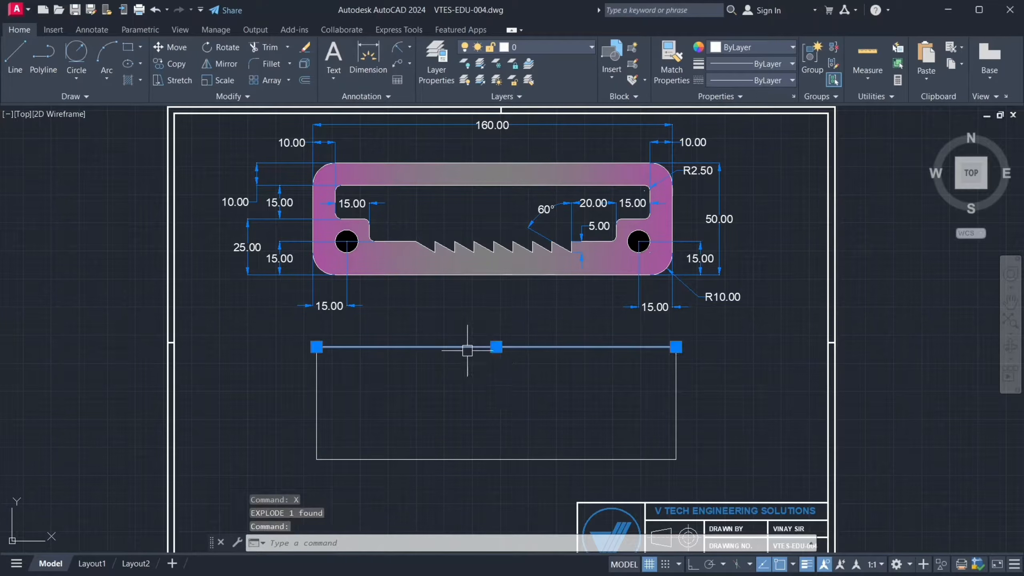
pyautogui.press('Escape')
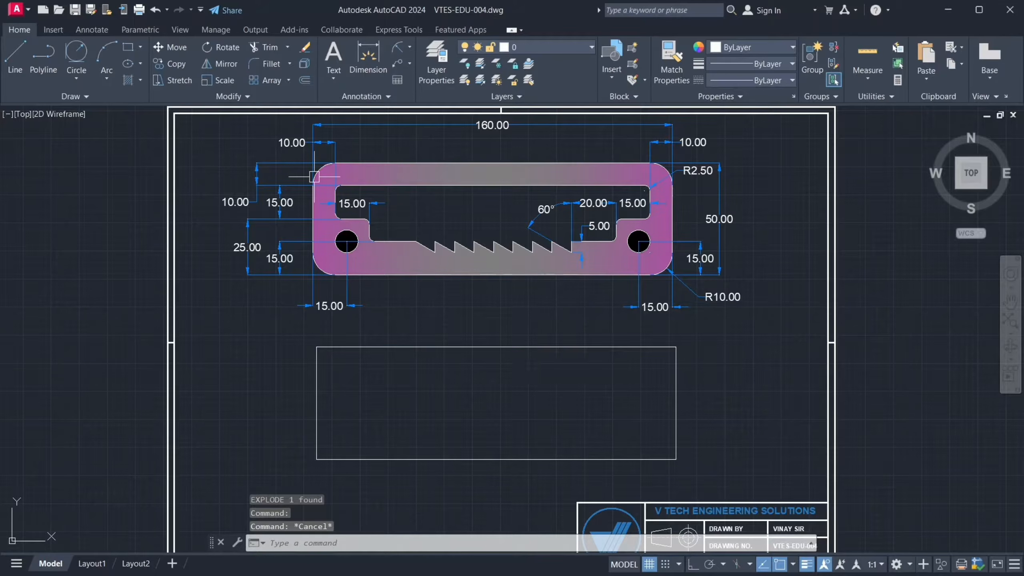
# - Offset the rectangle's top line 10 downward, following the reference part's upper bar dimension
pyautogui.click(238, 201)
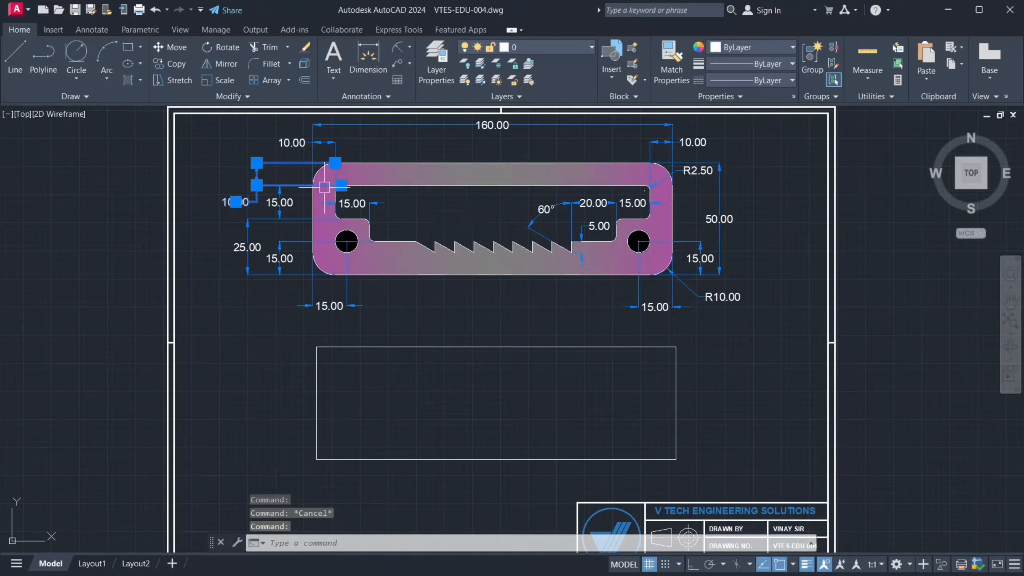
pyautogui.press('Escape')
pyautogui.click(363, 163)
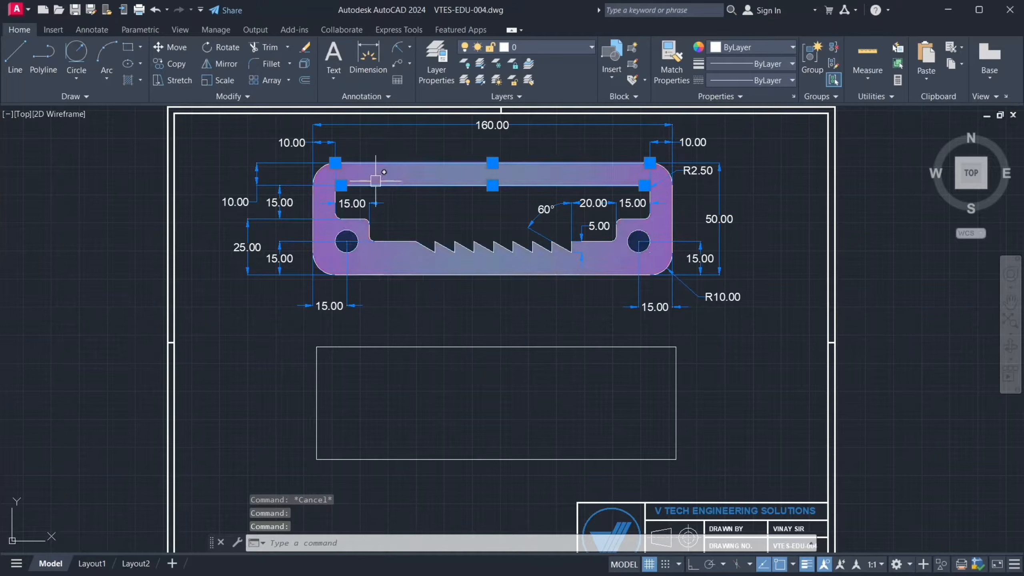
pyautogui.press('Escape')
pyautogui.click(260, 181)
pyautogui.press('Escape')
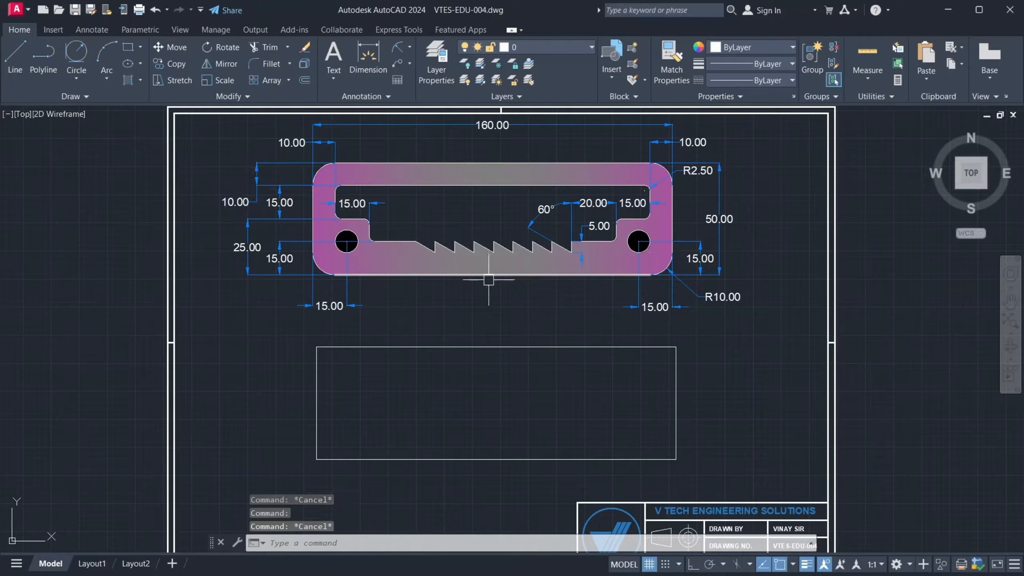
pyautogui.click(466, 344)
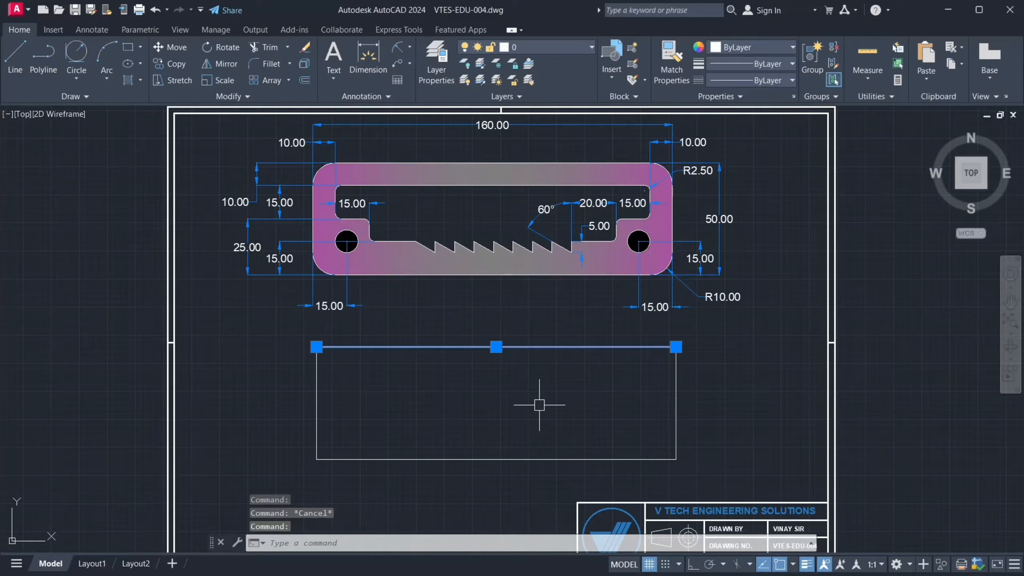
pyautogui.write('o')
pyautogui.press('Return')
pyautogui.write('10')
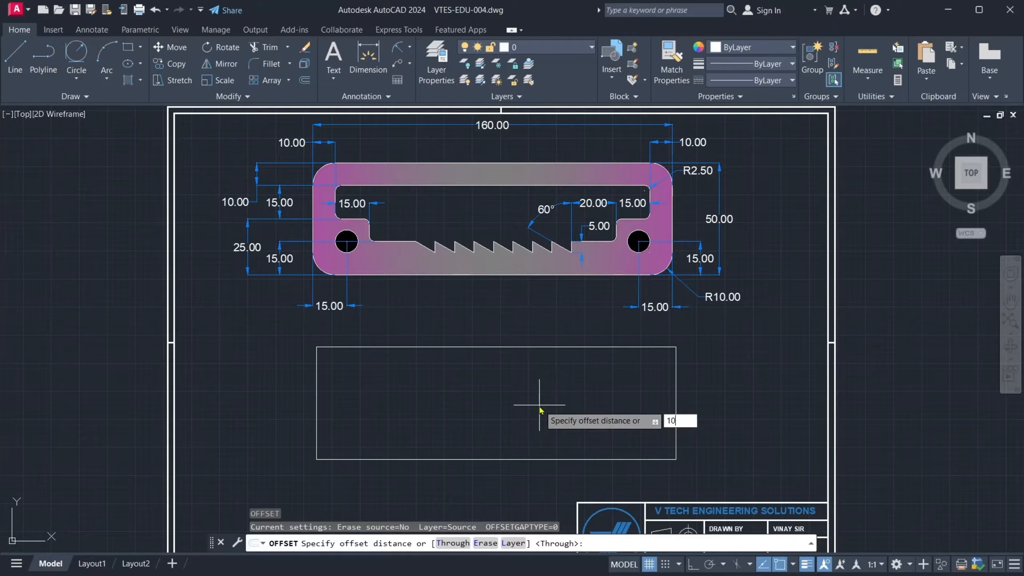
pyautogui.press('Return')
pyautogui.click(528, 409)
pyautogui.press('Escape')
# - Change the colour of the offset line inside the rectangle to green
pyautogui.click(445, 370)
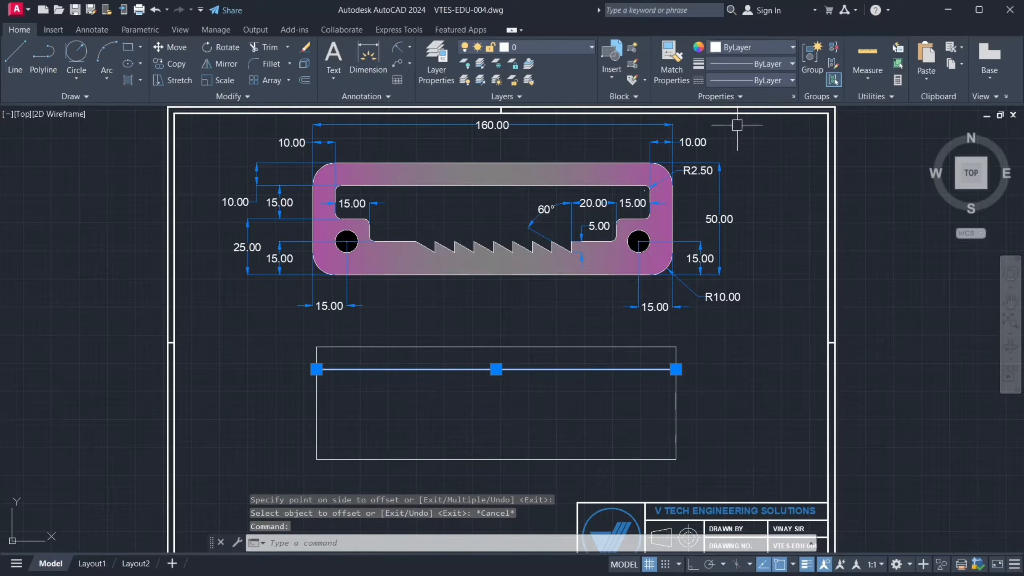
pyautogui.click(755, 47)
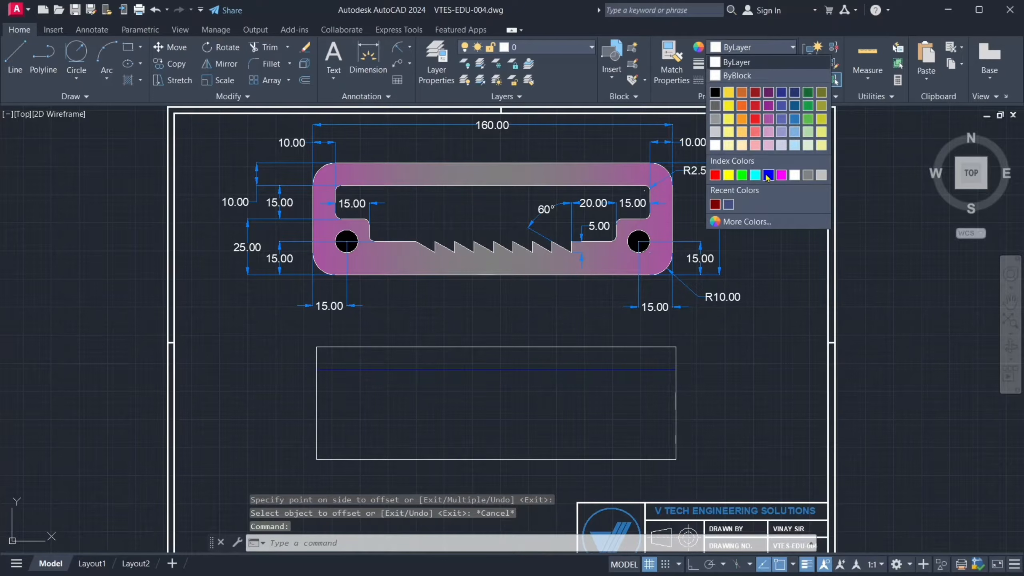
pyautogui.click(744, 177)
pyautogui.press('Escape')
pyautogui.press('Escape')
pyautogui.press('Escape')
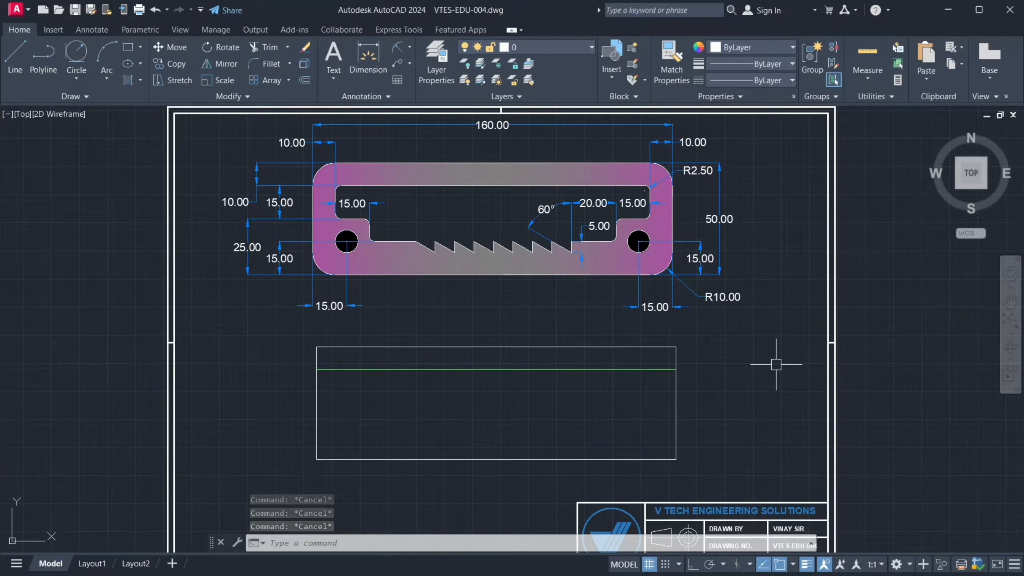
# - Offset the green line 15 downward, following the reference part's inner step dimension
pyautogui.click(381, 187)
pyautogui.click(352, 219)
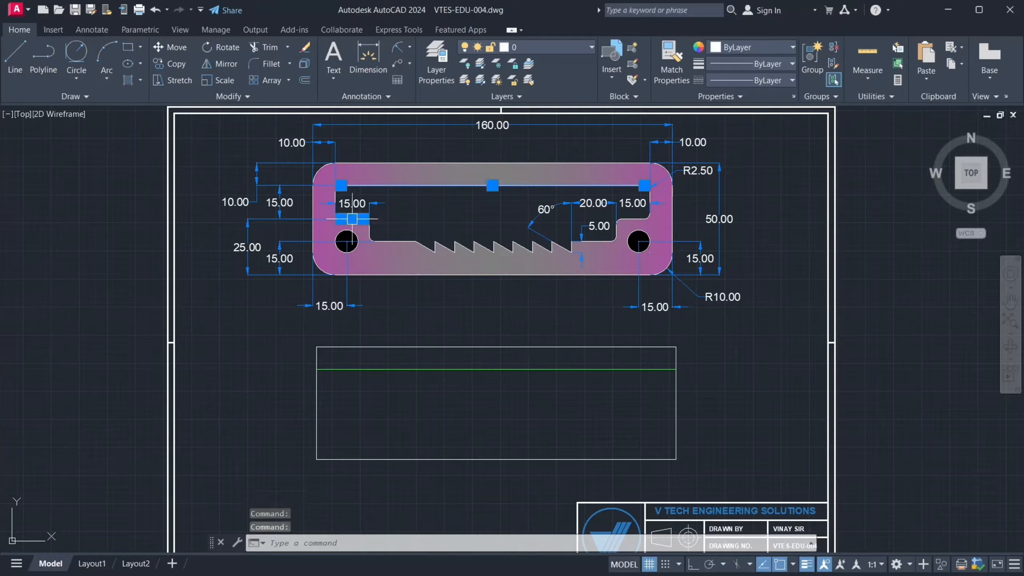
pyautogui.press('Escape')
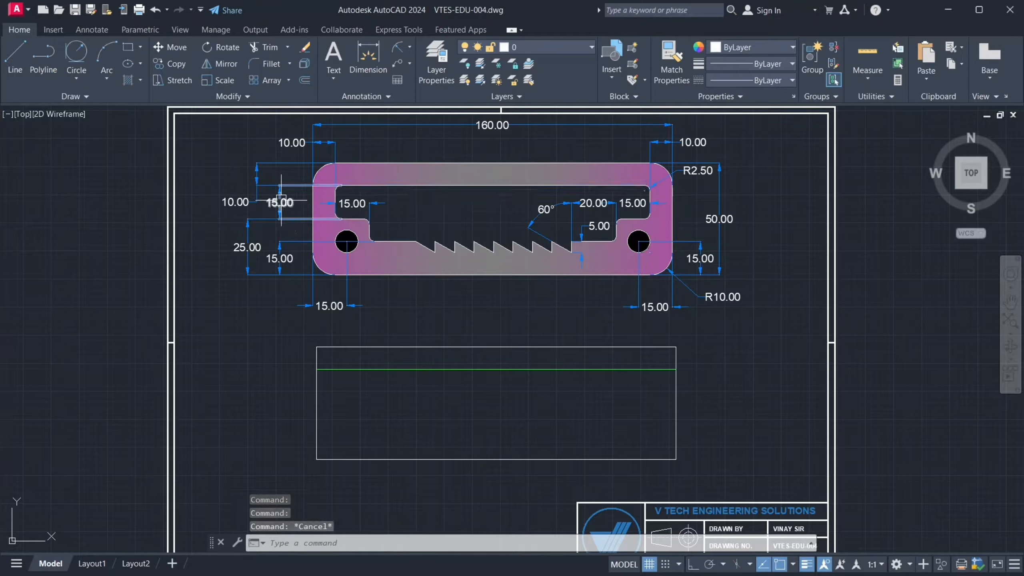
pyautogui.click(281, 201)
pyautogui.press('Escape')
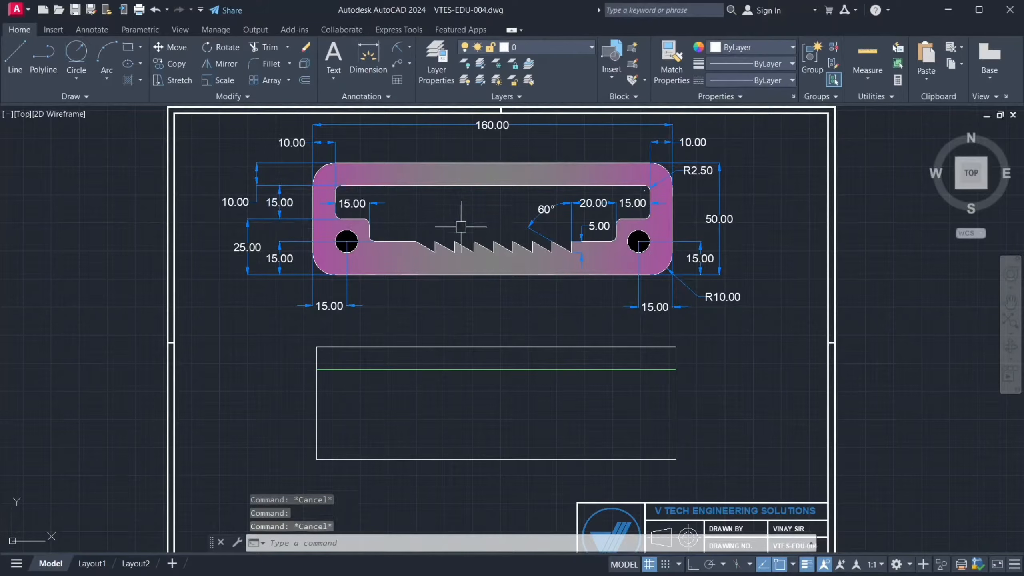
pyautogui.click(452, 369)
pyautogui.write('o')
pyautogui.press('Return')
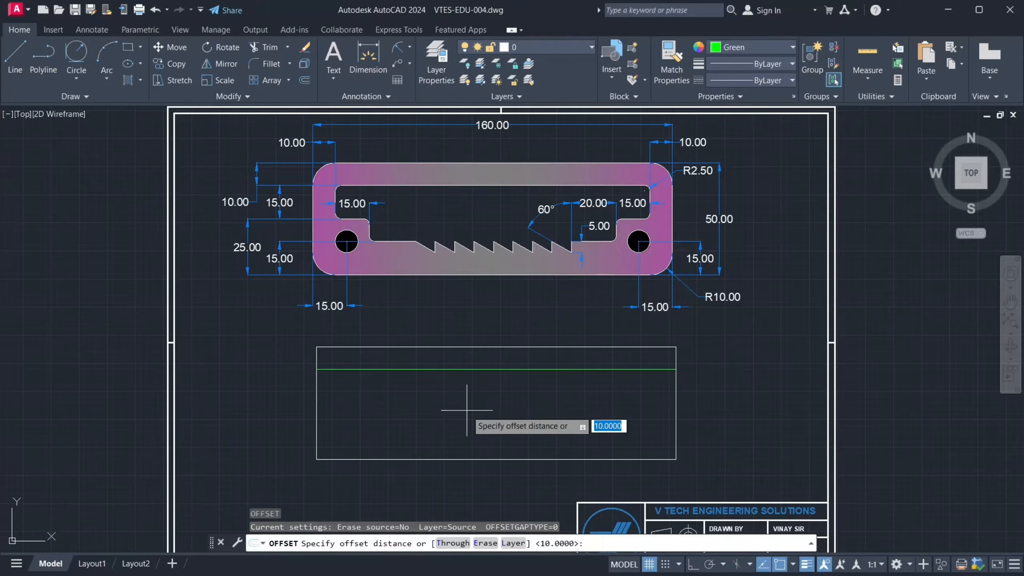
pyautogui.write('15')
pyautogui.press('Return')
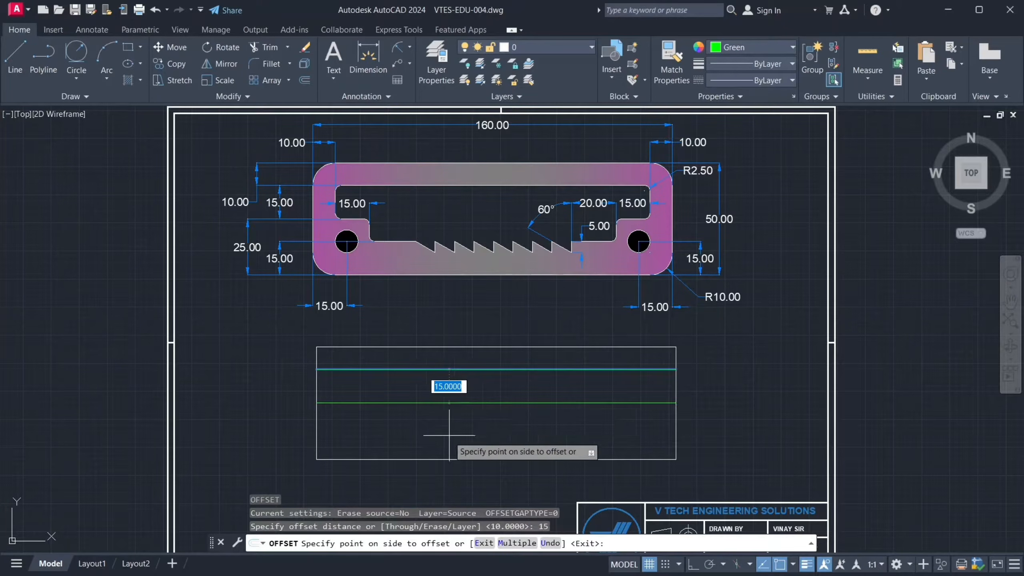
pyautogui.click(451, 427)
pyautogui.press('Escape')
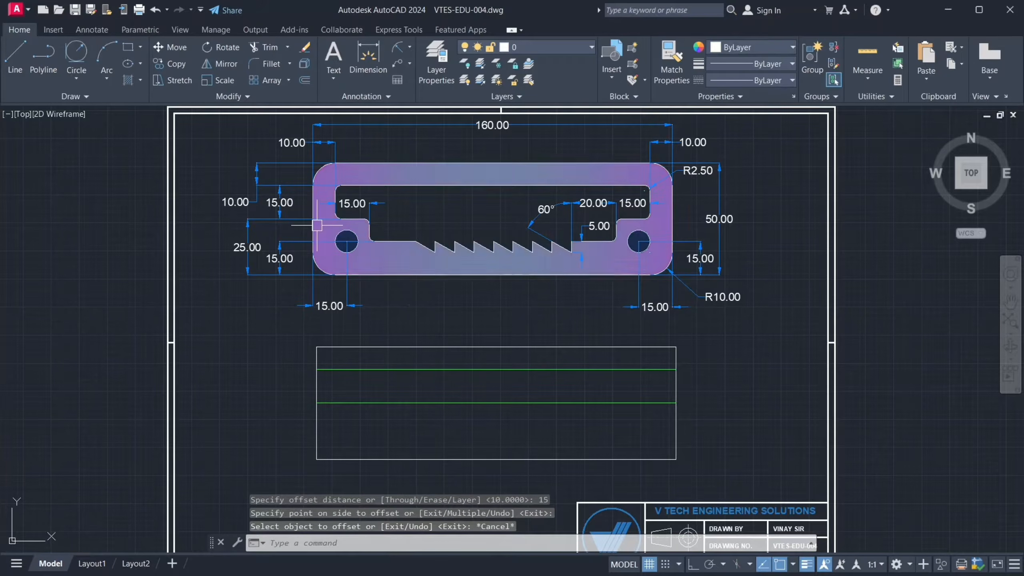
# - Offset the lower rectangle's left side 10 inward, following the reference part's side wall dimension
pyautogui.click(313, 210)
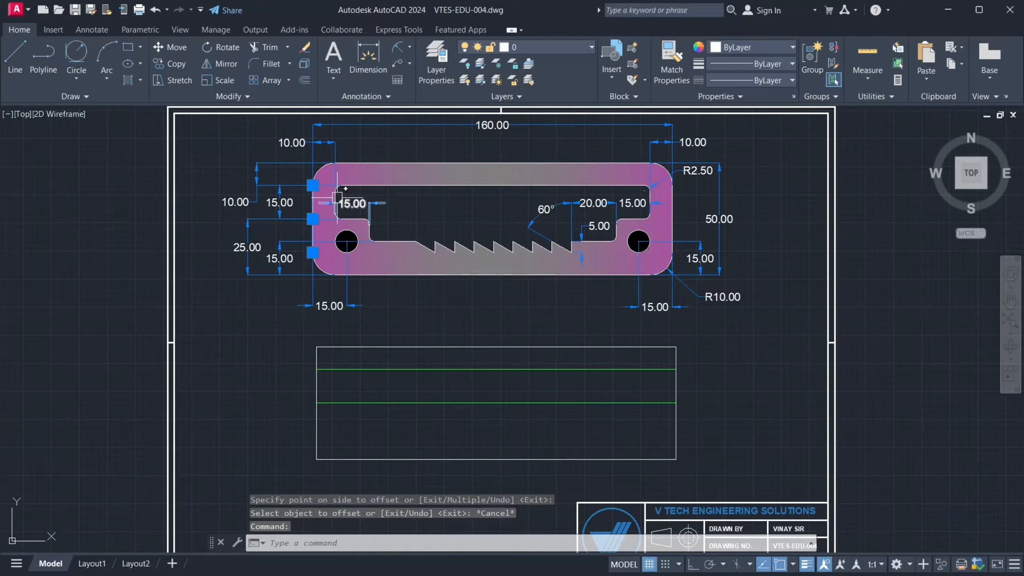
pyautogui.press('Escape')
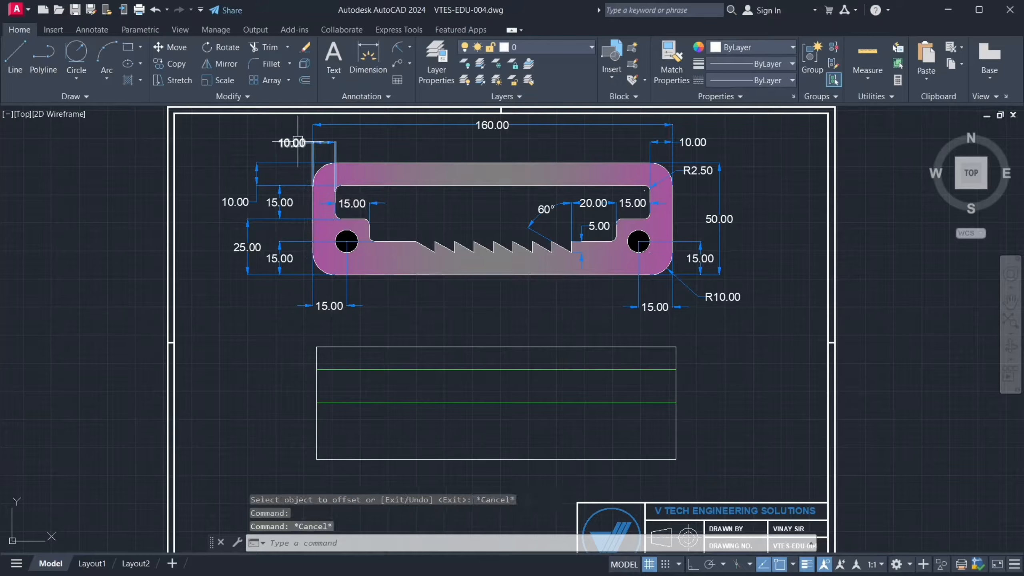
pyautogui.click(298, 142)
pyautogui.press('Escape')
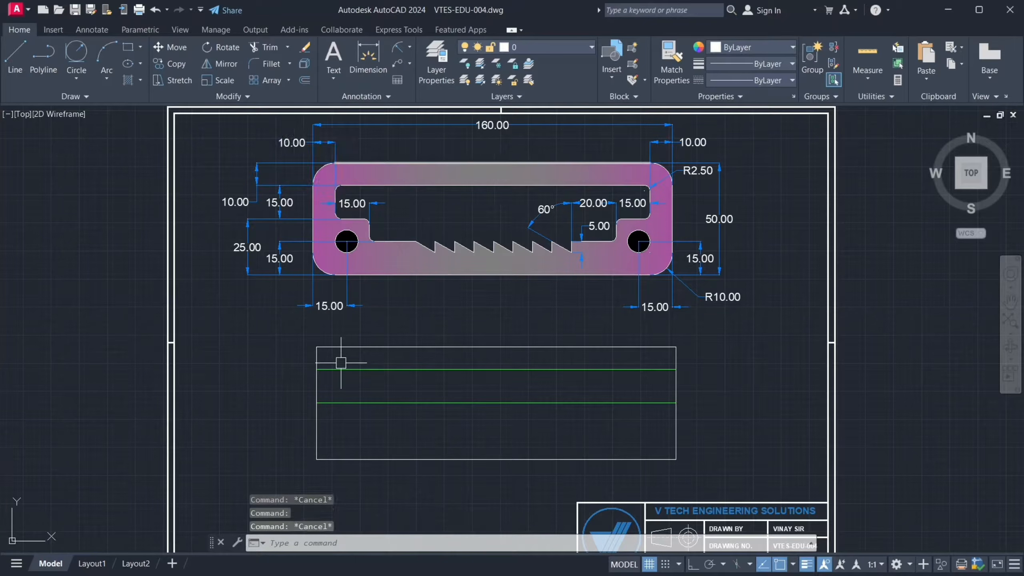
pyautogui.click(317, 385)
pyautogui.write('o')
pyautogui.press('Return')
pyautogui.write('10')
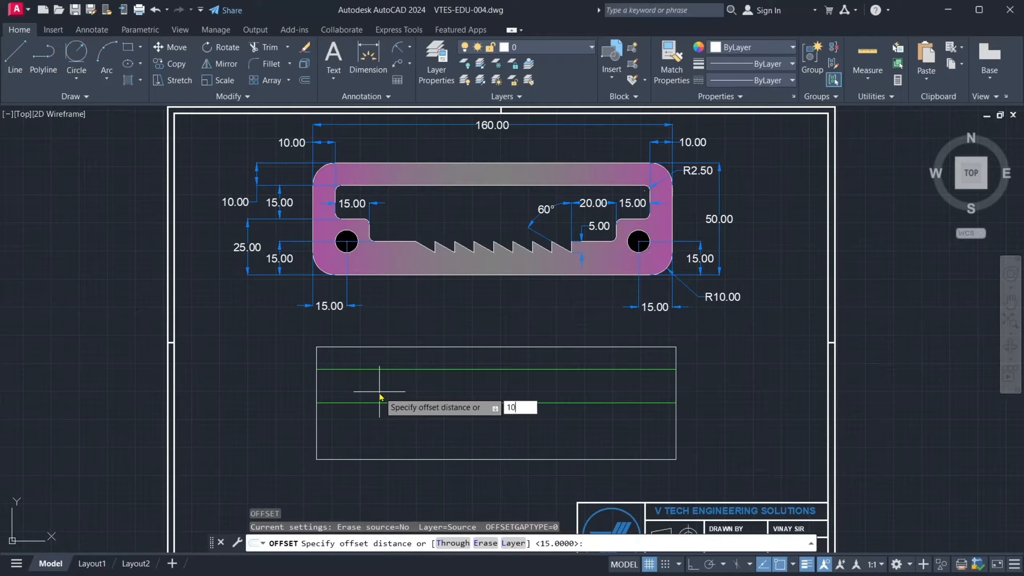
pyautogui.press('Return')
pyautogui.click(363, 393)
pyautogui.press('Escape')
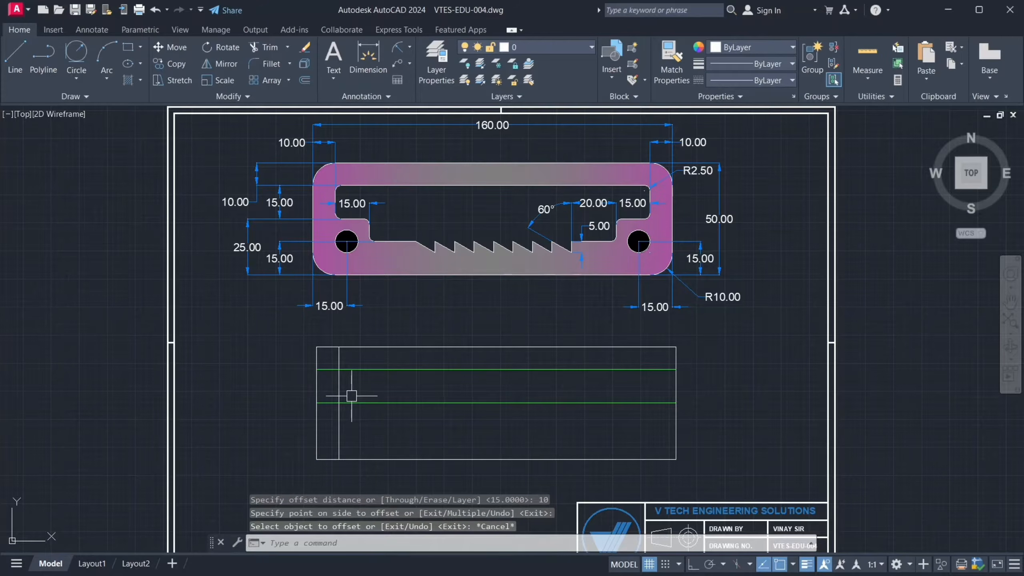
# - Match the new vertical line near the rectangle's left side to the properties of the green lines
pyautogui.write('ma')
pyautogui.press('Return')
pyautogui.click(351, 402)
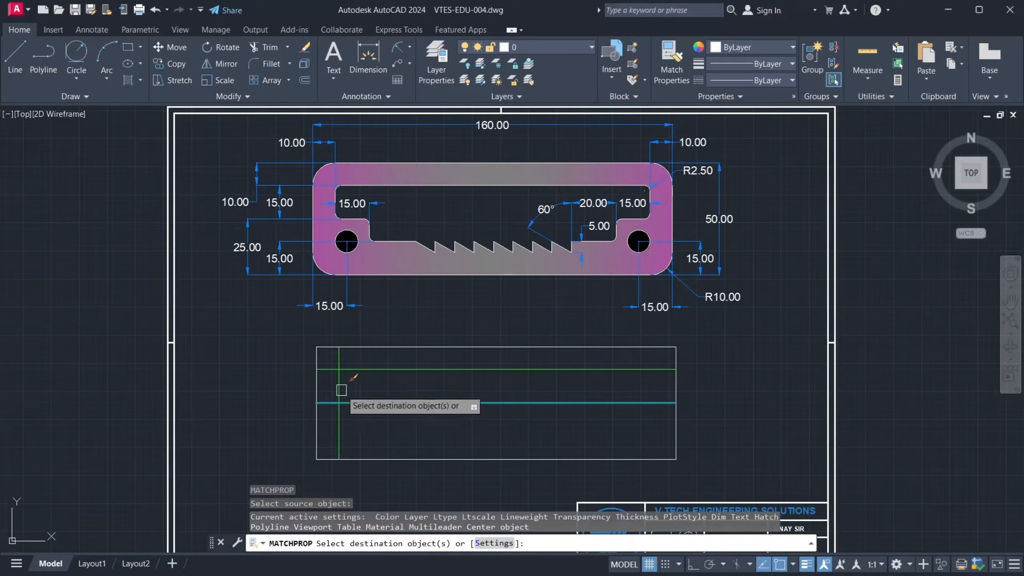
pyautogui.click(339, 380)
pyautogui.press('Escape')
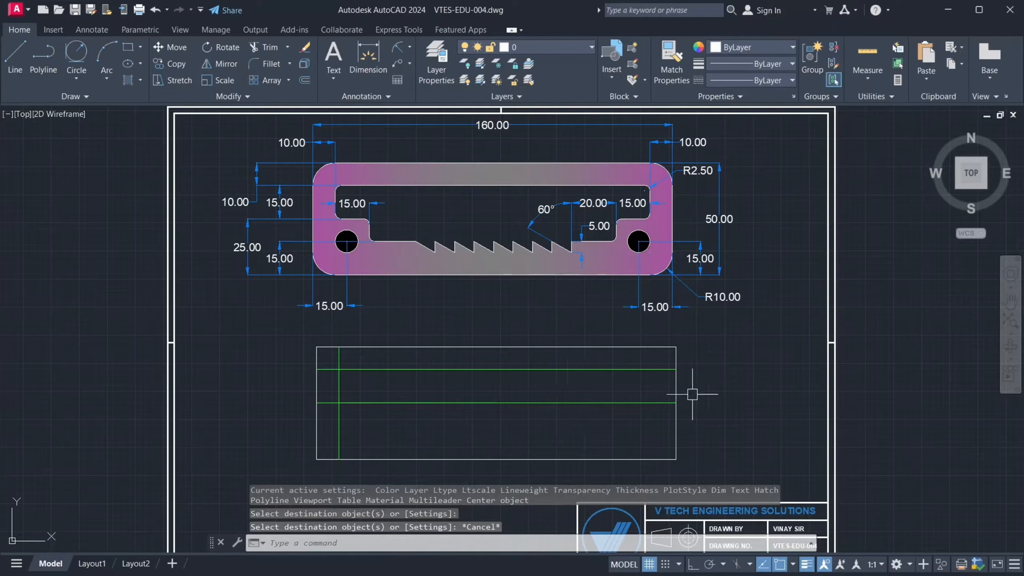
# - Offset the lower rectangle's right side 10 inward
pyautogui.write('o')
pyautogui.press('Return')
pyautogui.press('Return')
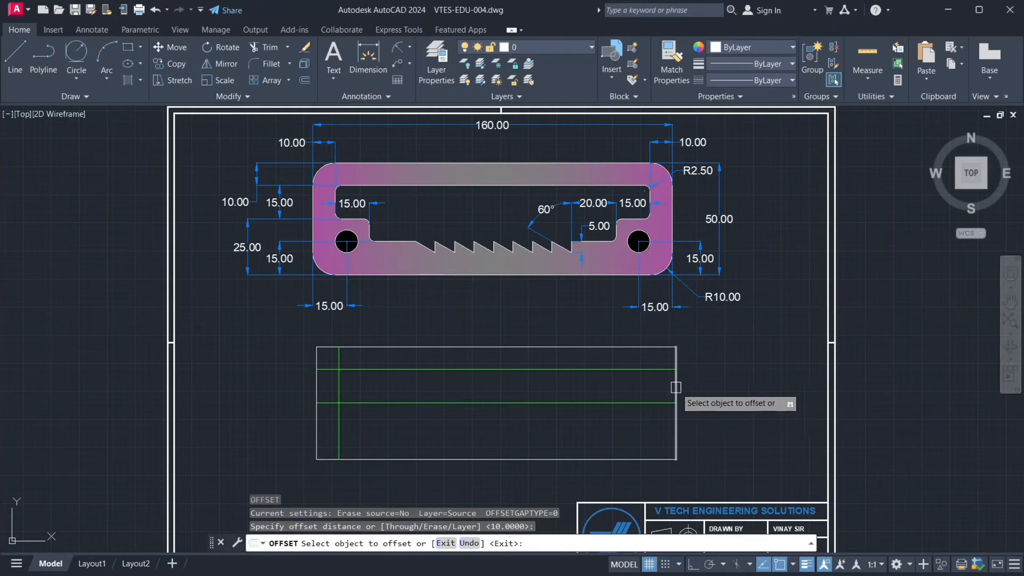
pyautogui.click(676, 390)
pyautogui.click(621, 391)
pyautogui.press('Escape')
# - Match the new vertical line near the rectangle's right side to the properties of the green lines
pyautogui.write('ma')
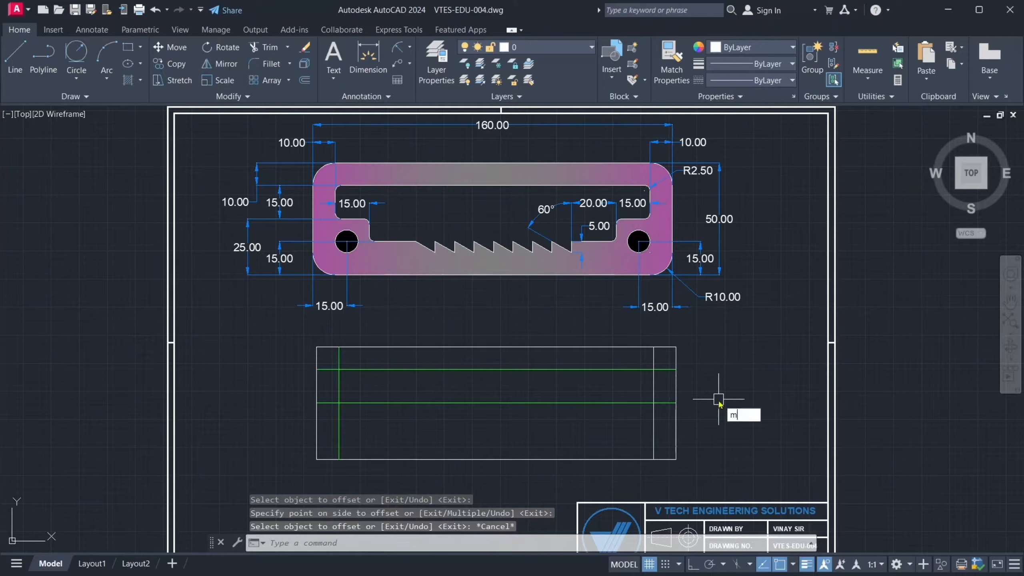
pyautogui.press('Return')
pyautogui.click(634, 402)
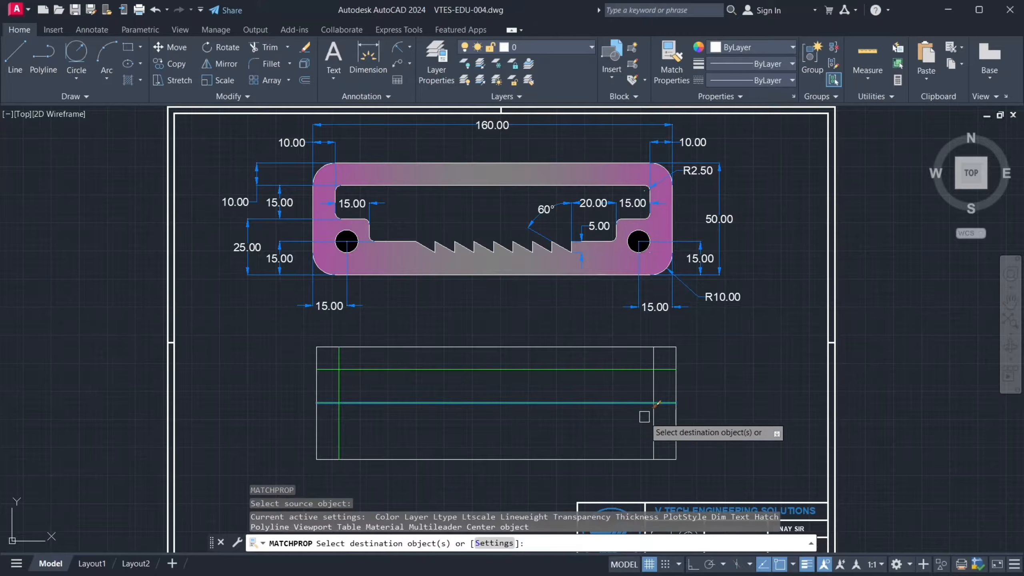
pyautogui.click(654, 422)
pyautogui.press('Escape')
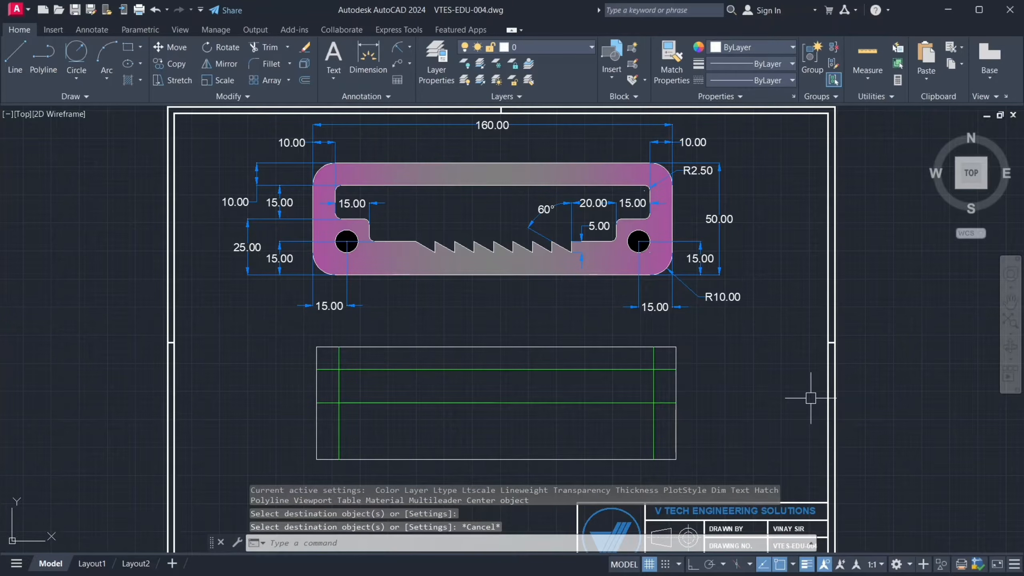
# - Trim the overhanging ends of the green lines so they form a closed inner rectangle
pyautogui.write('tr')
pyautogui.press('Return')
pyautogui.click(653, 431)
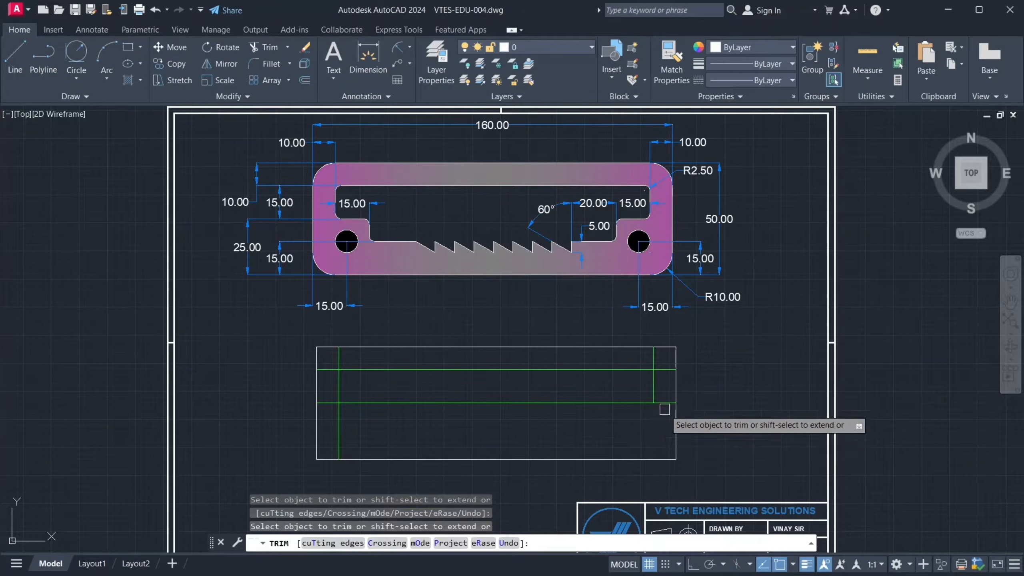
pyautogui.click(654, 359)
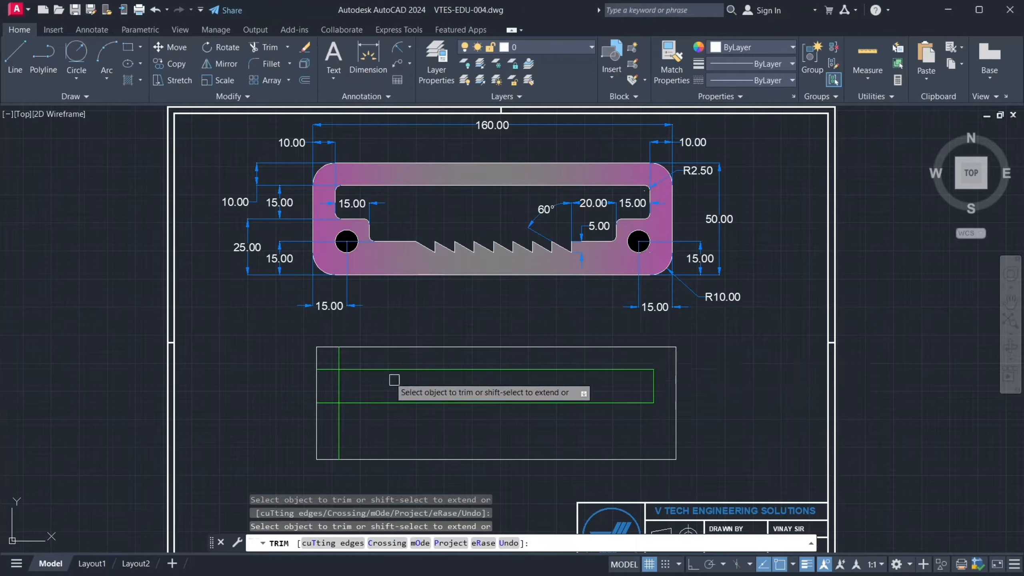
pyautogui.click(340, 359)
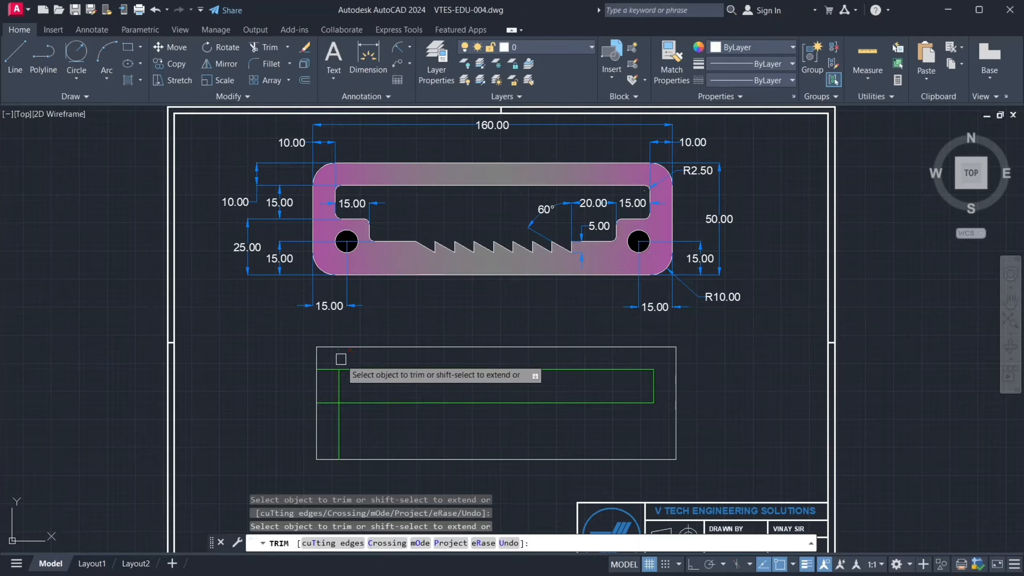
pyautogui.click(328, 402)
pyautogui.click(339, 432)
pyautogui.press('Escape')
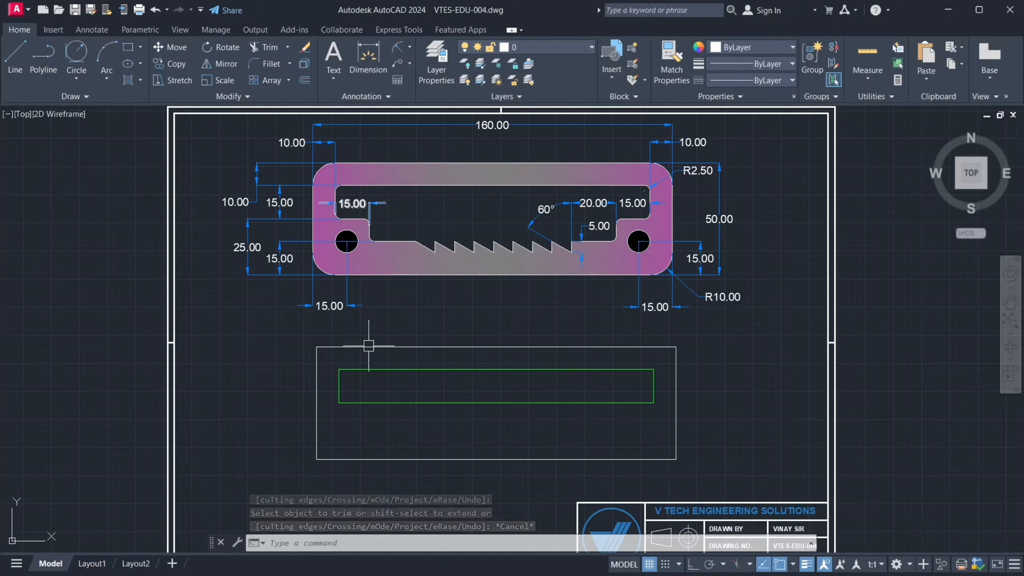
# - Offset the green inner rectangle's left side 15 inward, following the reference part's step width
pyautogui.click(339, 392)
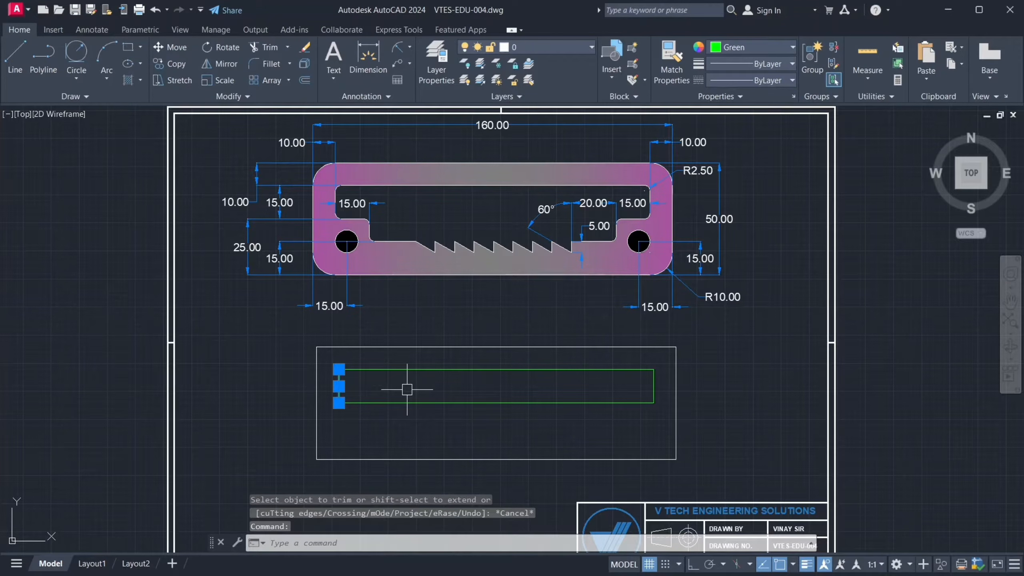
pyautogui.write('o')
pyautogui.press('Return')
pyautogui.write('15')
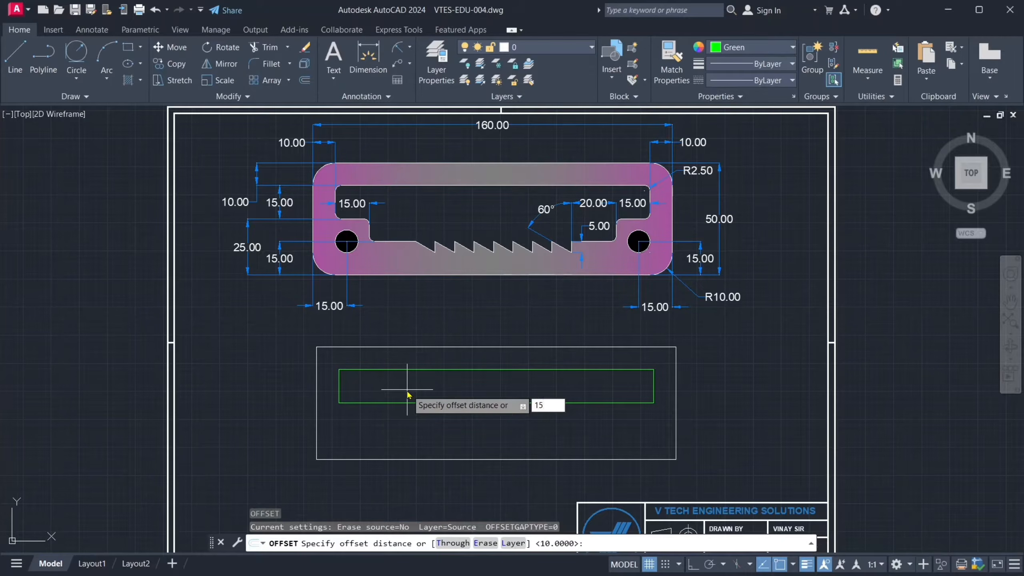
pyautogui.press('Return')
pyautogui.click(340, 390)
pyautogui.click(485, 393)
pyautogui.press('Escape')
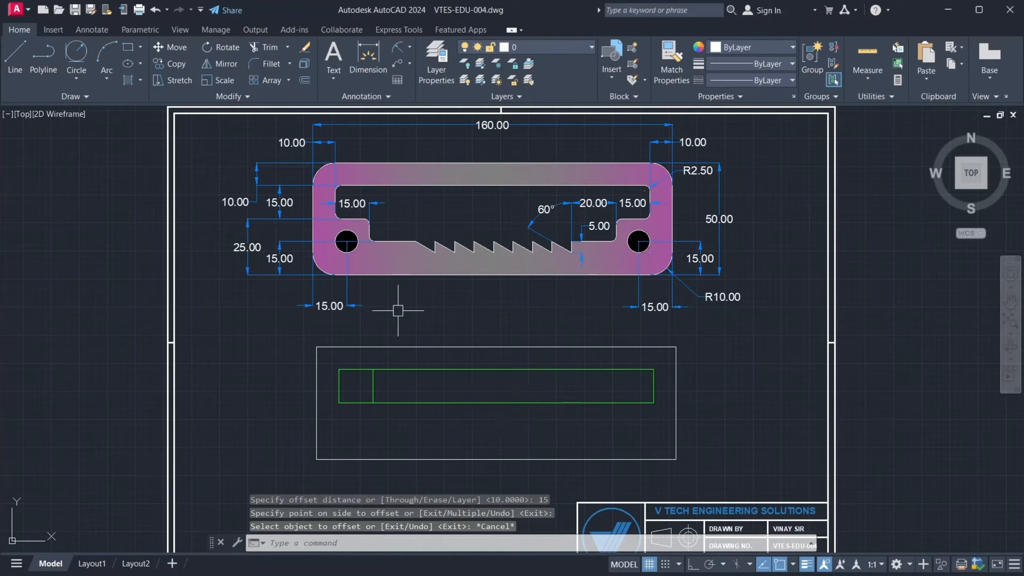
# - Examine the reference part's left step edges and the height dimension from its bottom edge to the base line of the teeth
pyautogui.click(351, 218)
pyautogui.click(388, 241)
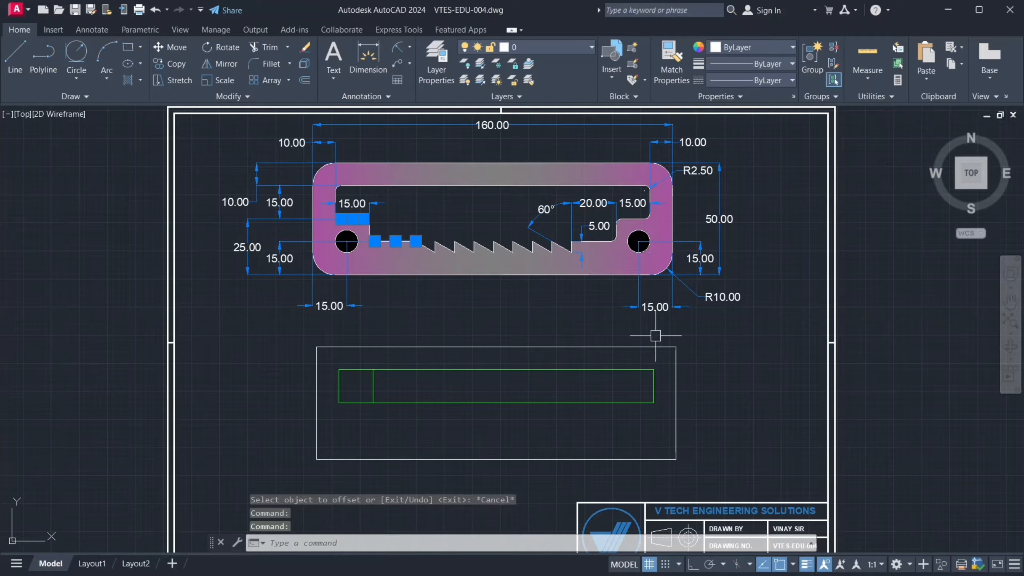
pyautogui.press('Escape')
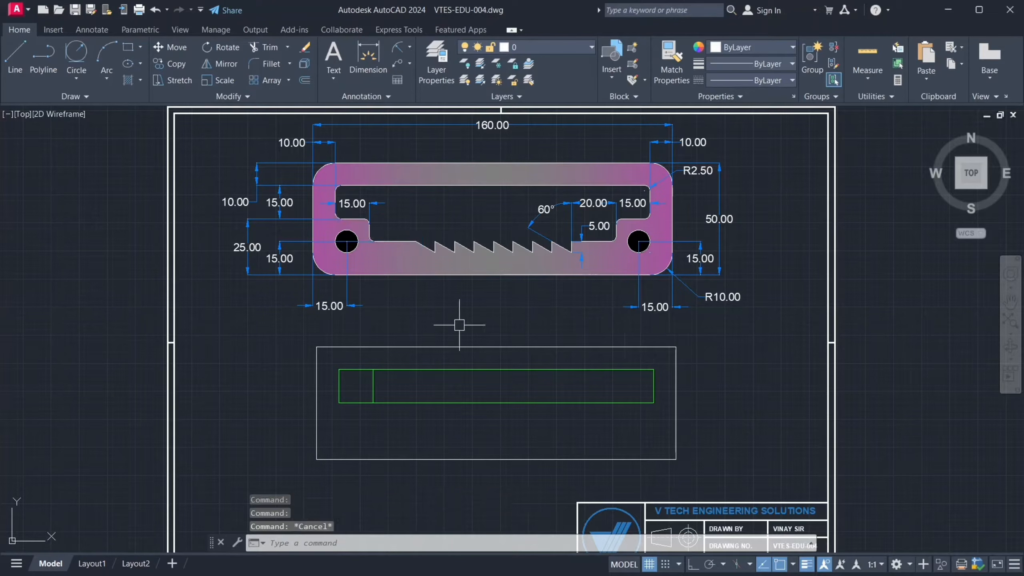
pyautogui.click(394, 241)
pyautogui.click(407, 275)
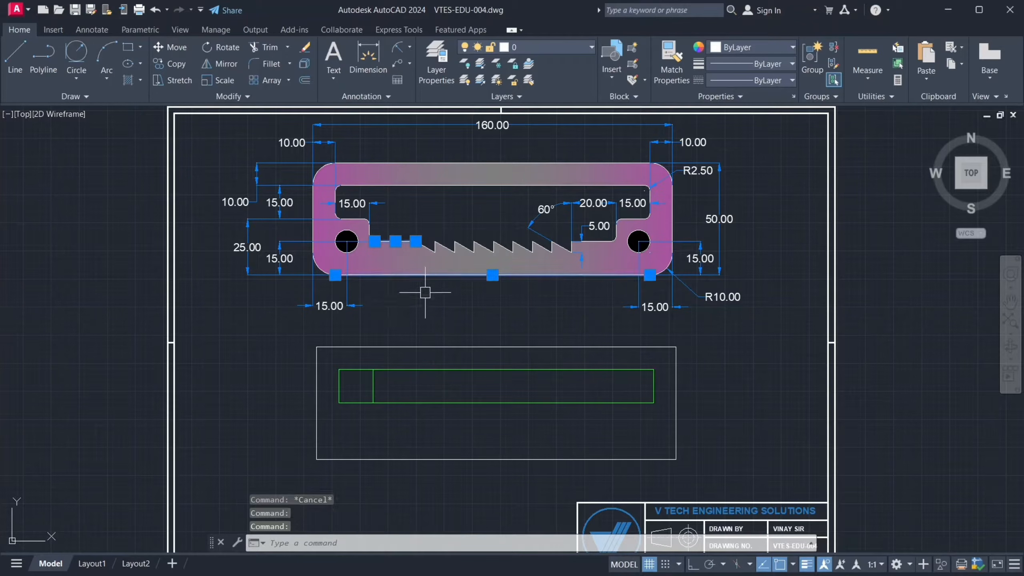
pyautogui.click(282, 257)
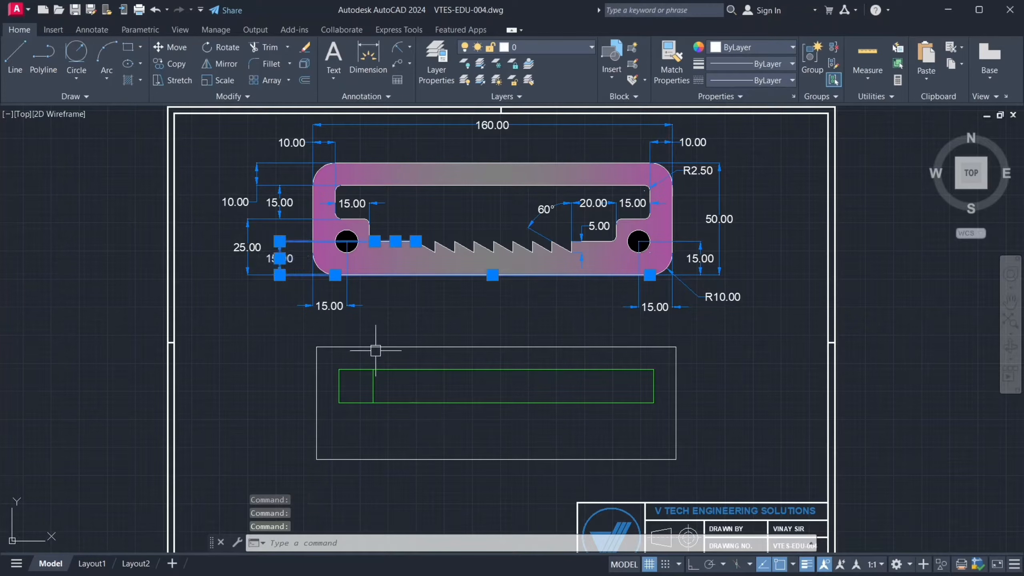
pyautogui.press('Escape')
# - Offset the outer rectangle's bottom line 15 upward
pyautogui.click(433, 459)
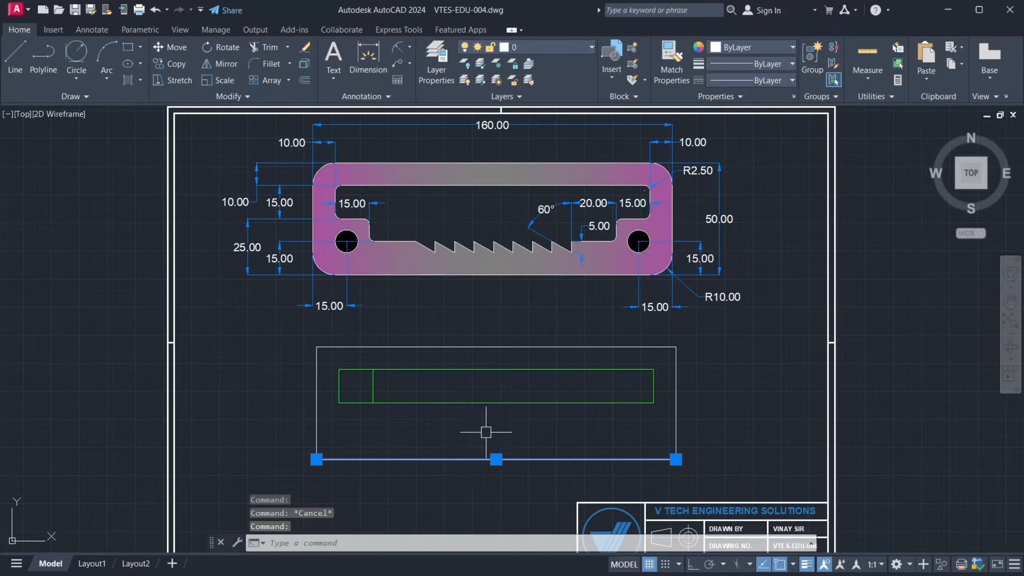
pyautogui.write('o')
pyautogui.press('Return')
pyautogui.write('15')
pyautogui.press('Return')
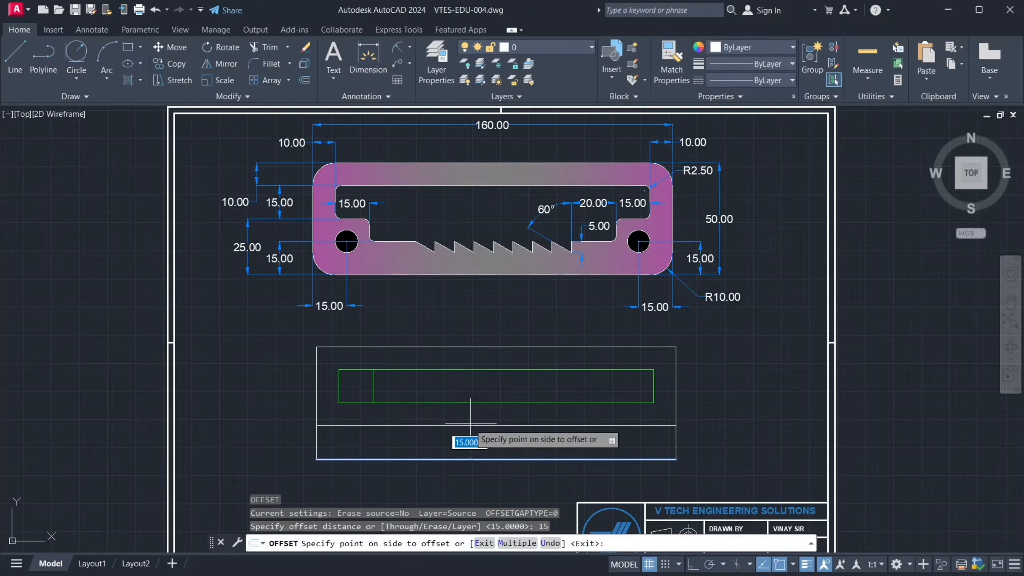
pyautogui.click(484, 427)
pyautogui.press('Escape')
# - Match the new horizontal line above the bottom edge to the properties of the green lines
pyautogui.write('ma')
pyautogui.press('Return')
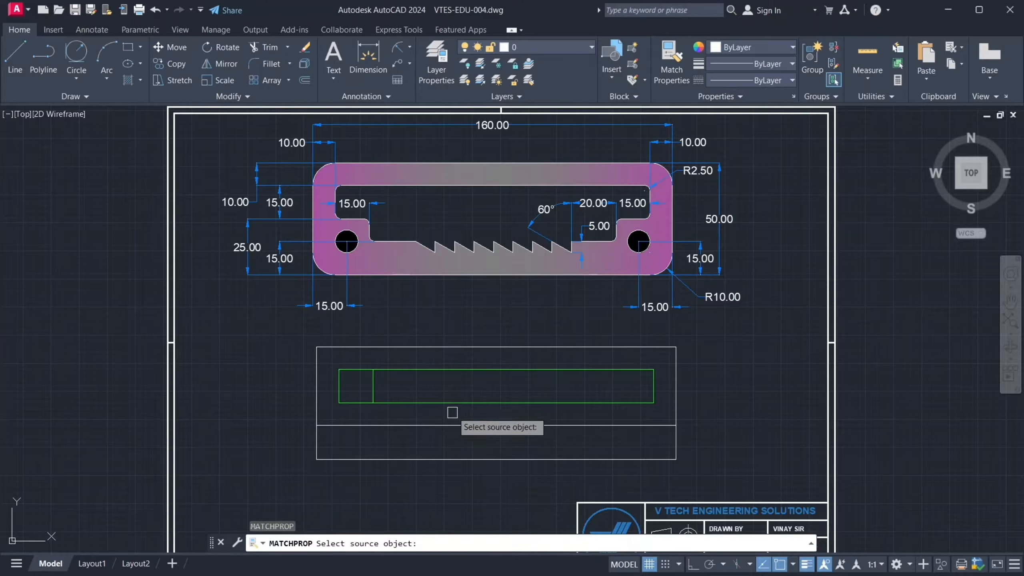
pyautogui.click(448, 402)
pyautogui.click(446, 425)
pyautogui.press('Escape')
# - Try extending the inner vertical step line down to the lower green line, and undo the extension
pyautogui.click(369, 396)
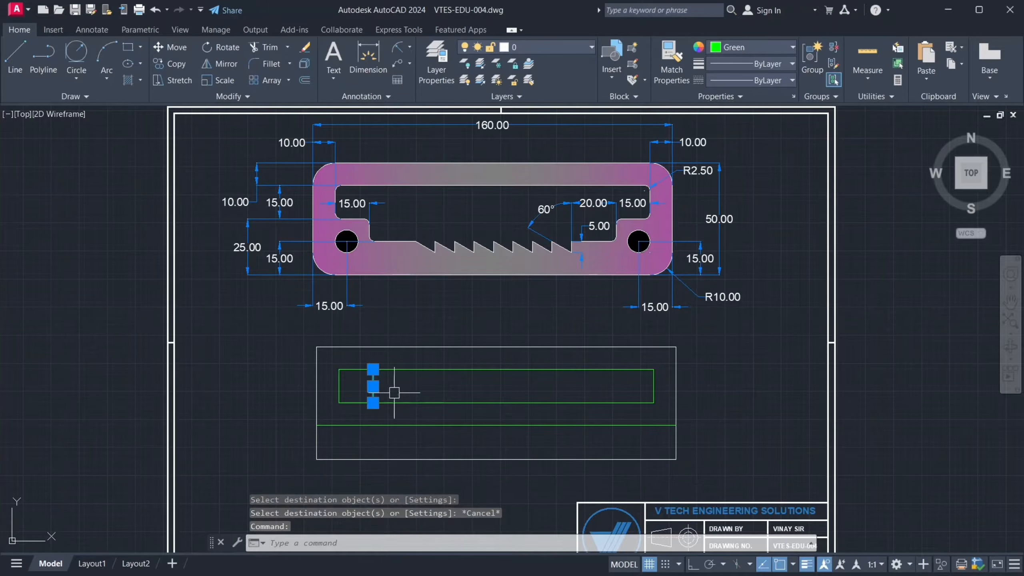
pyautogui.press('Escape')
pyautogui.write('ex')
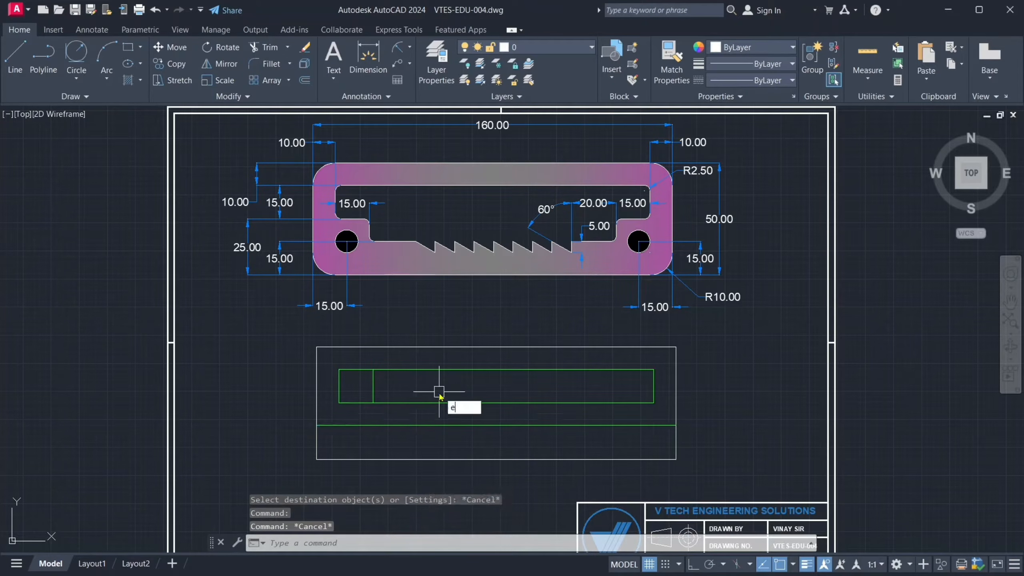
pyautogui.press('Return')
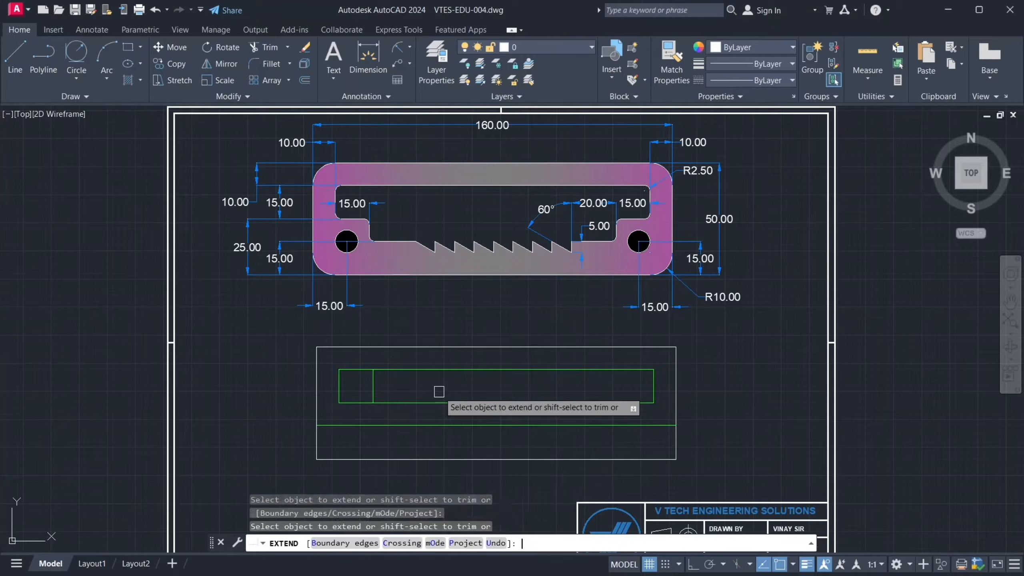
pyautogui.click(374, 394)
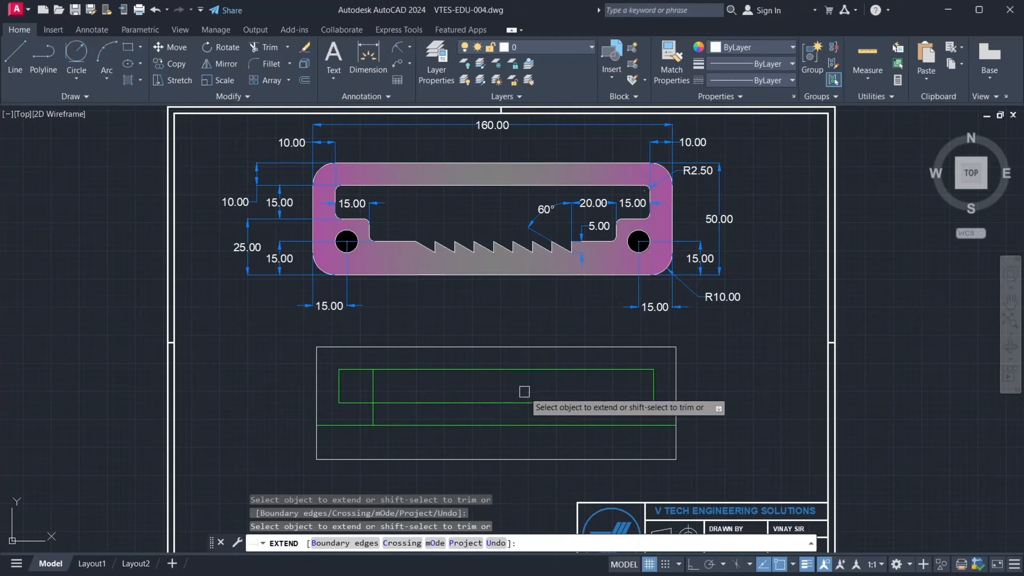
pyautogui.press('Escape')
pyautogui.hotkey('ctrl', 'z')
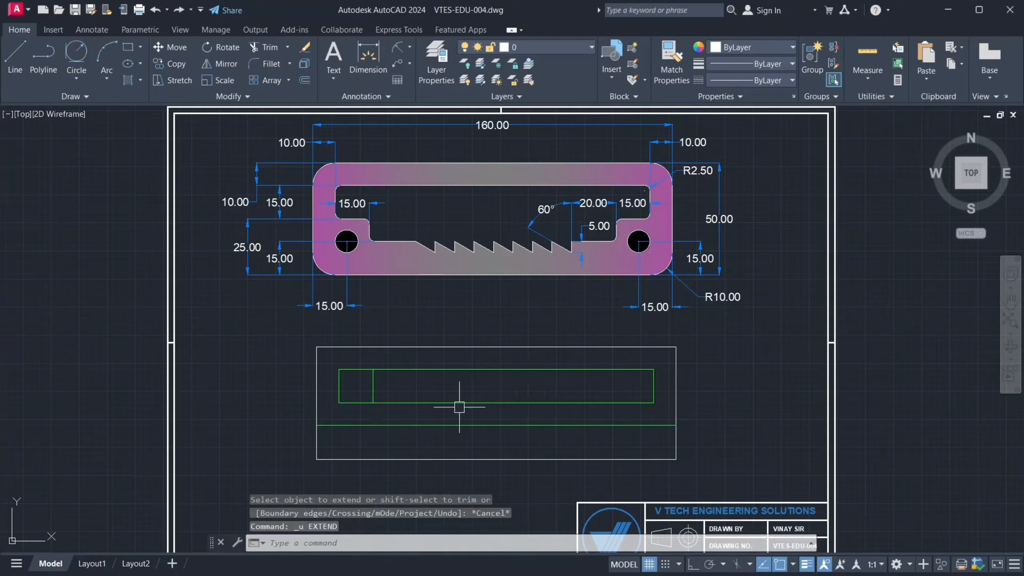
# - Extend the inner vertical step line down to the lower green line, using that green line as the boundary edge
pyautogui.click(400, 425)
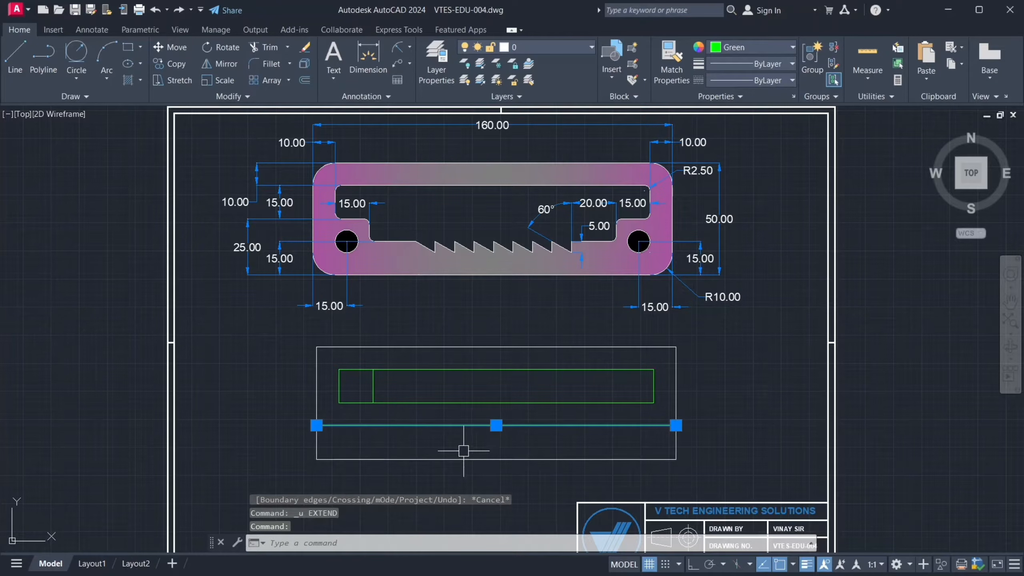
pyautogui.write('ex')
pyautogui.press('Return')
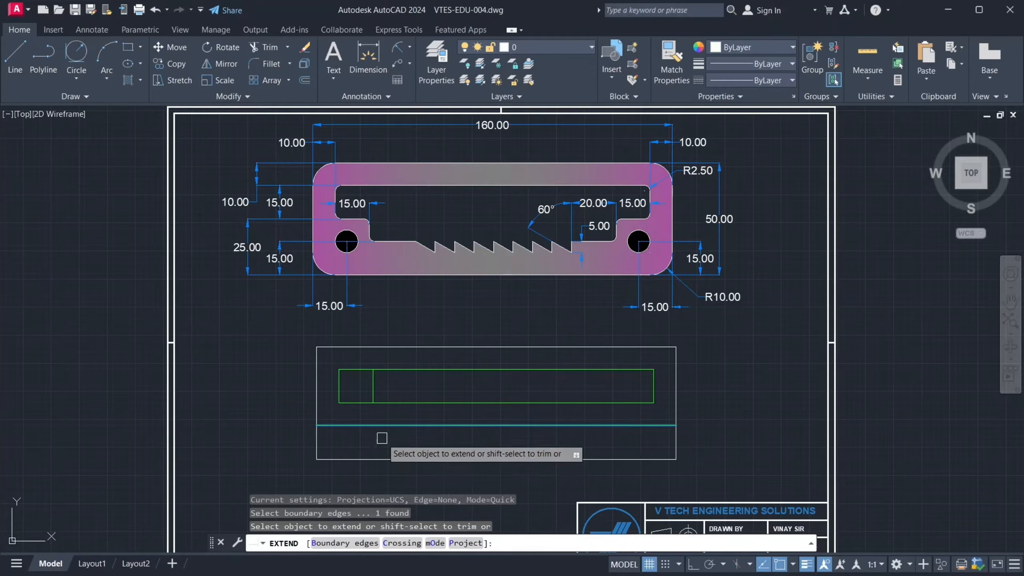
pyautogui.click(373, 390)
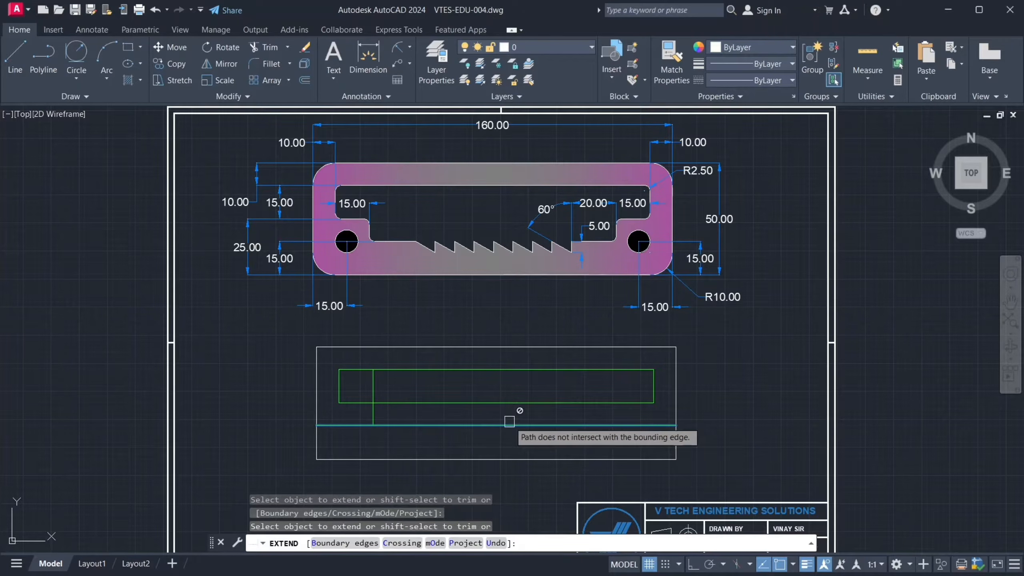
pyautogui.press('Escape')
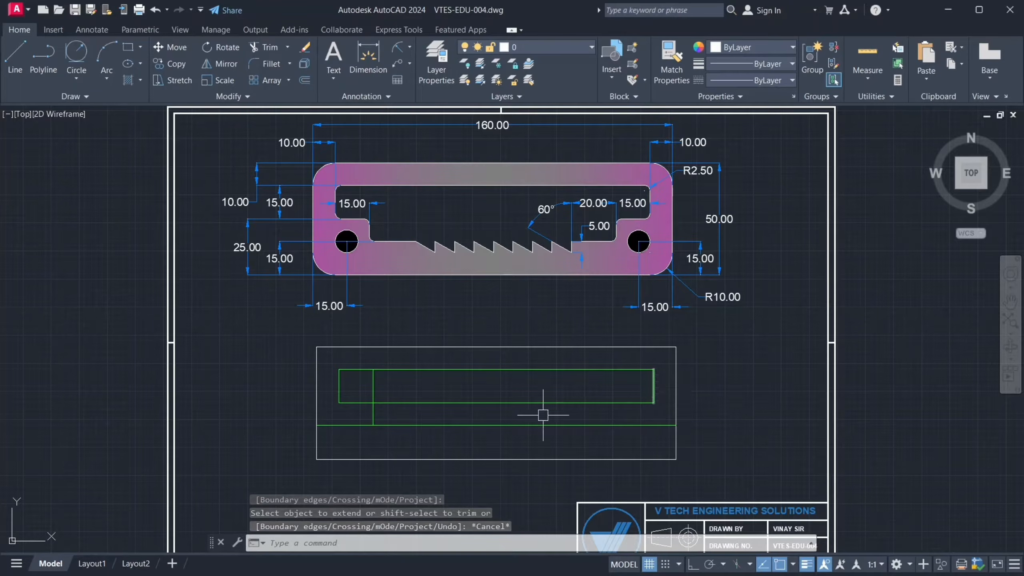
# - Mirror the inner vertical step line about the vertical axis through the upper green line's midpoint, keeping the original line
pyautogui.write('MI')
pyautogui.press('Return')
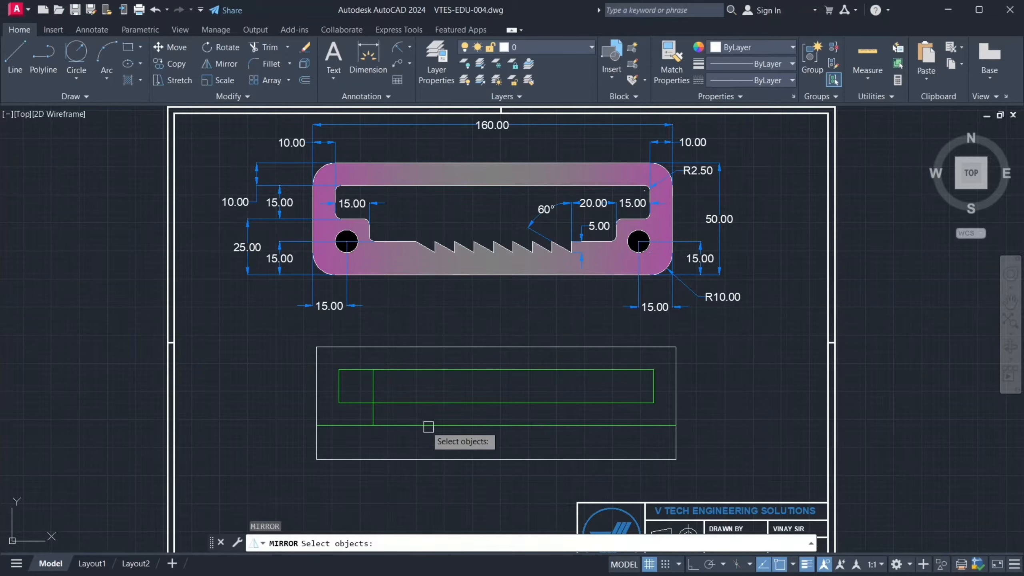
pyautogui.click(373, 389)
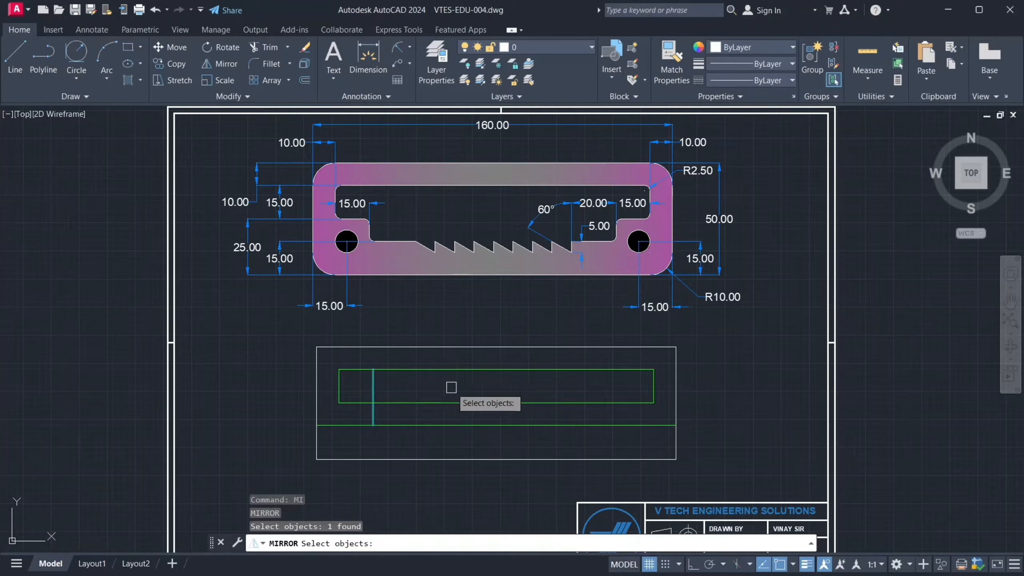
pyautogui.click(497, 369)
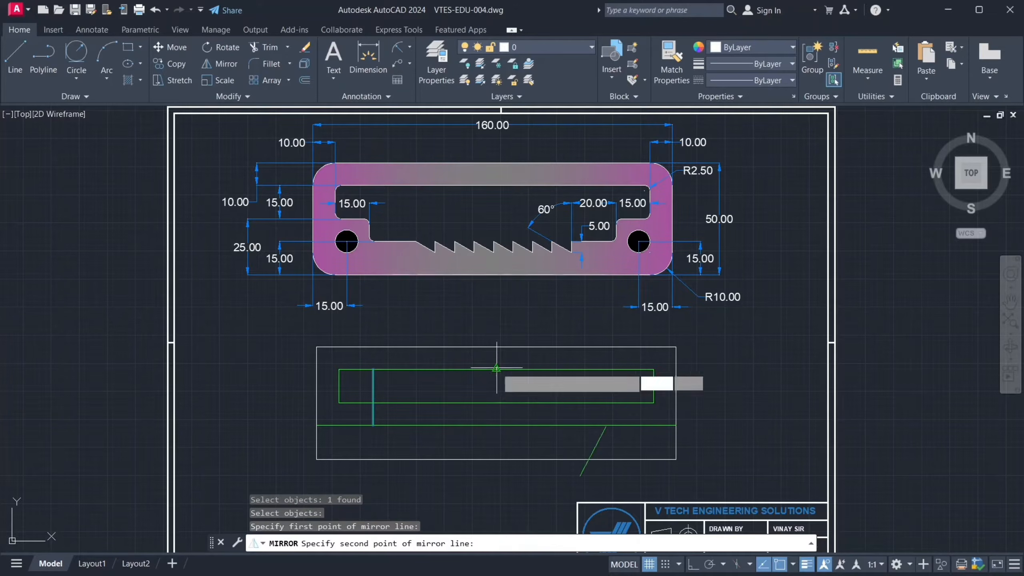
pyautogui.press('F8')
pyautogui.click(499, 440)
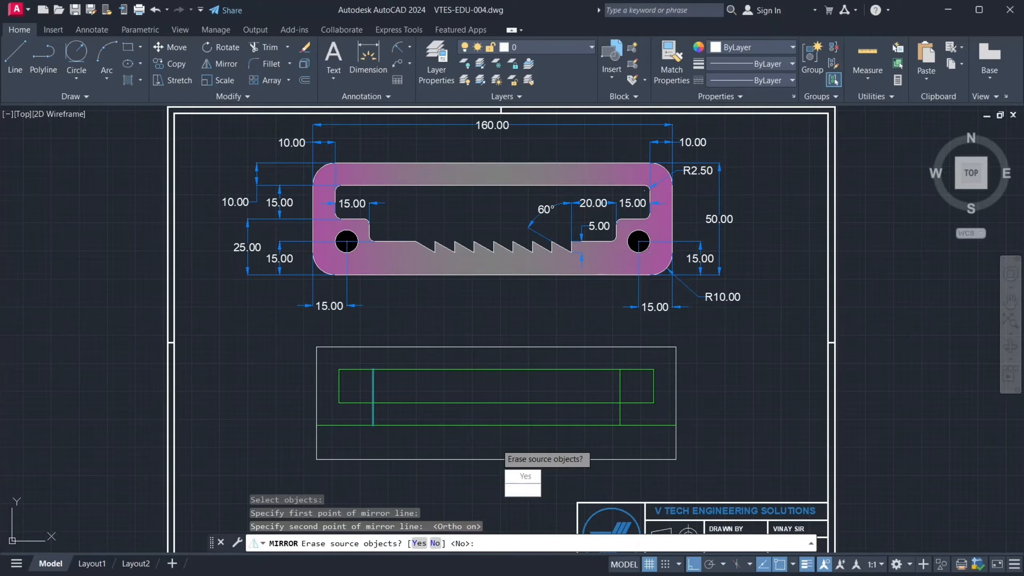
pyautogui.write('N')
pyautogui.press('Return')
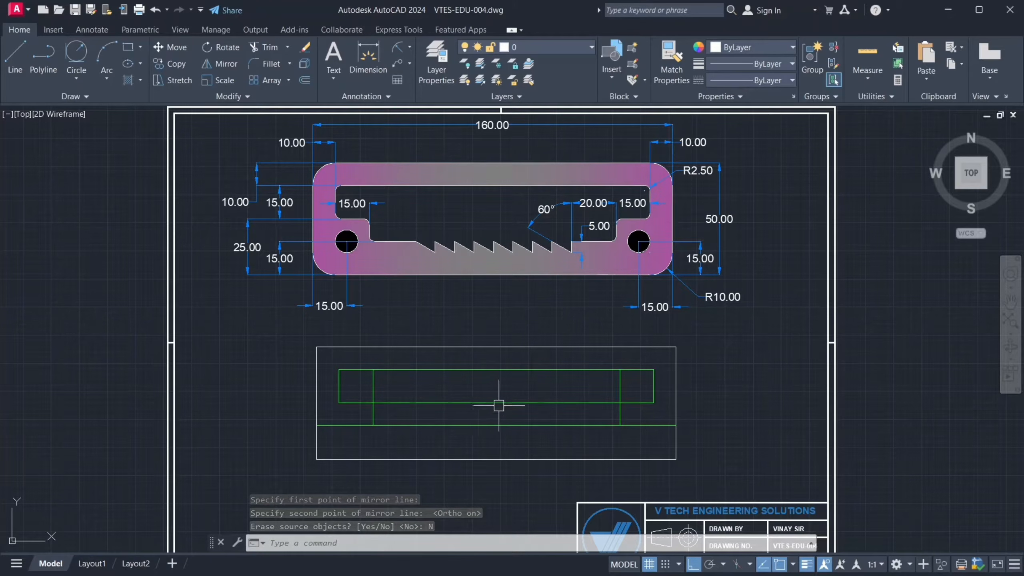
# - Trim the excess green segments between both steps and outside the lower corners, leaving a closed stepped cutout outline
pyautogui.click(479, 403)
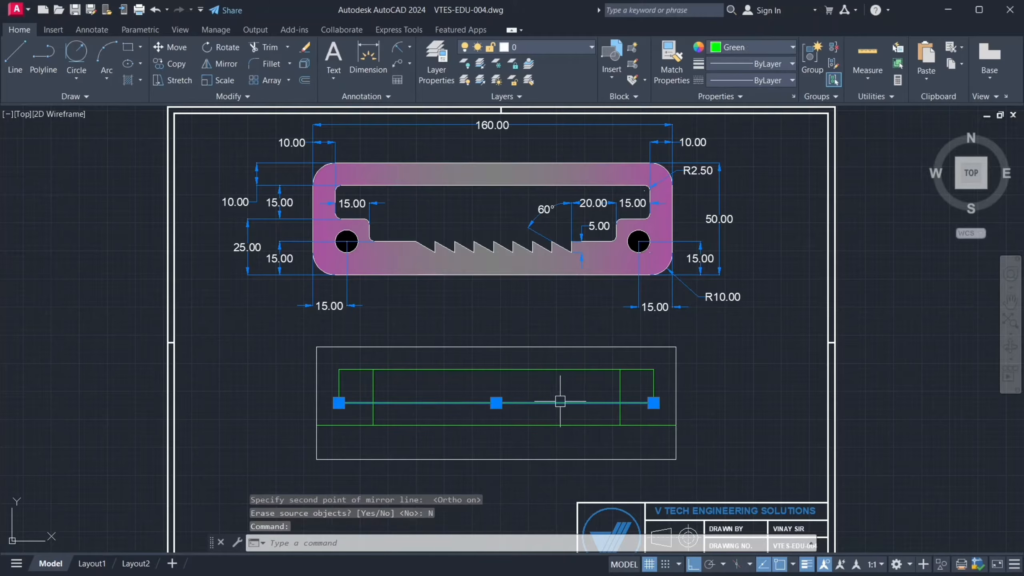
pyautogui.press('Escape')
pyautogui.write('tr')
pyautogui.press('Return')
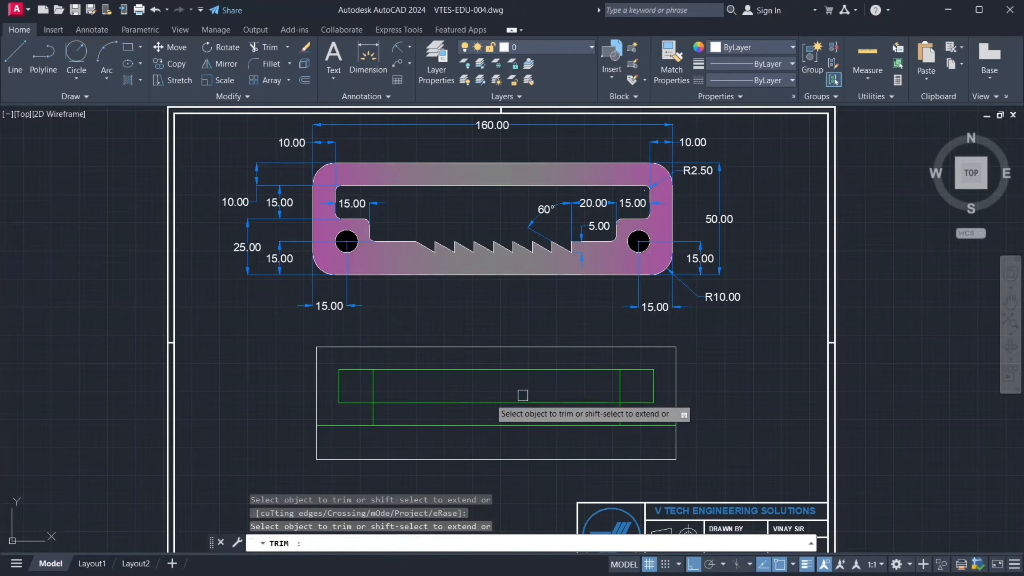
pyautogui.click(374, 386)
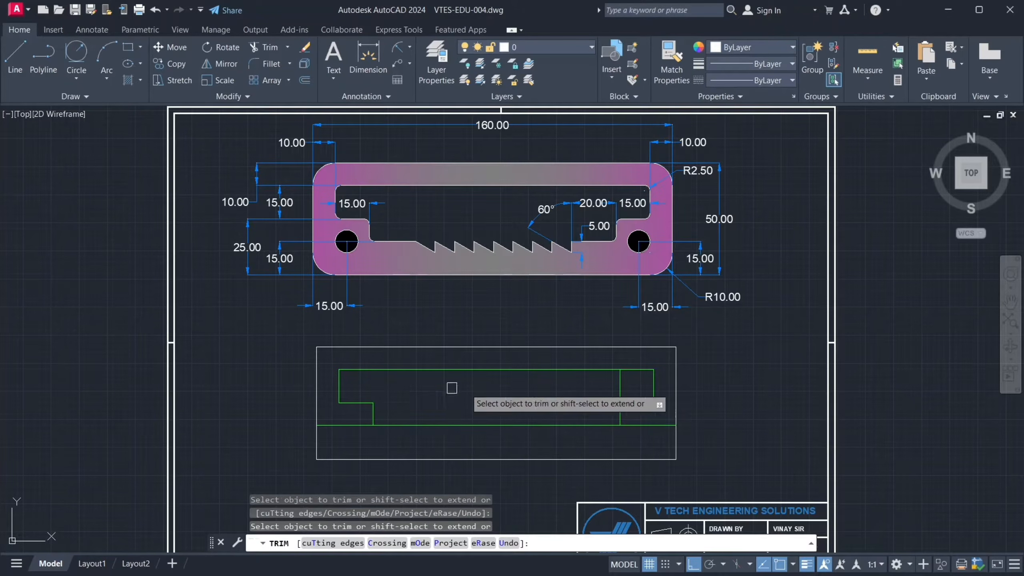
pyautogui.click(619, 386)
pyautogui.click(593, 402)
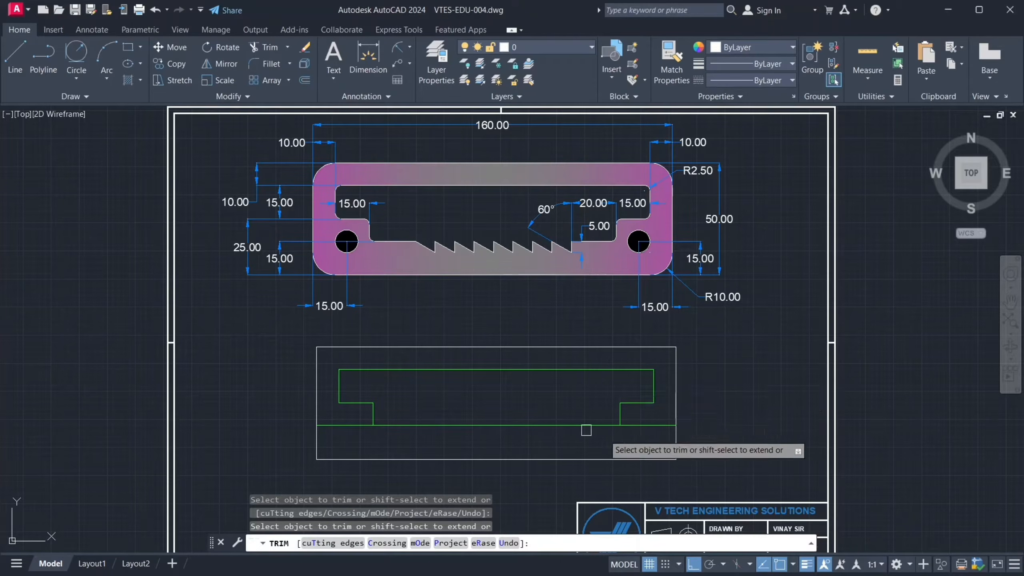
pyautogui.click(655, 427)
pyautogui.click(358, 429)
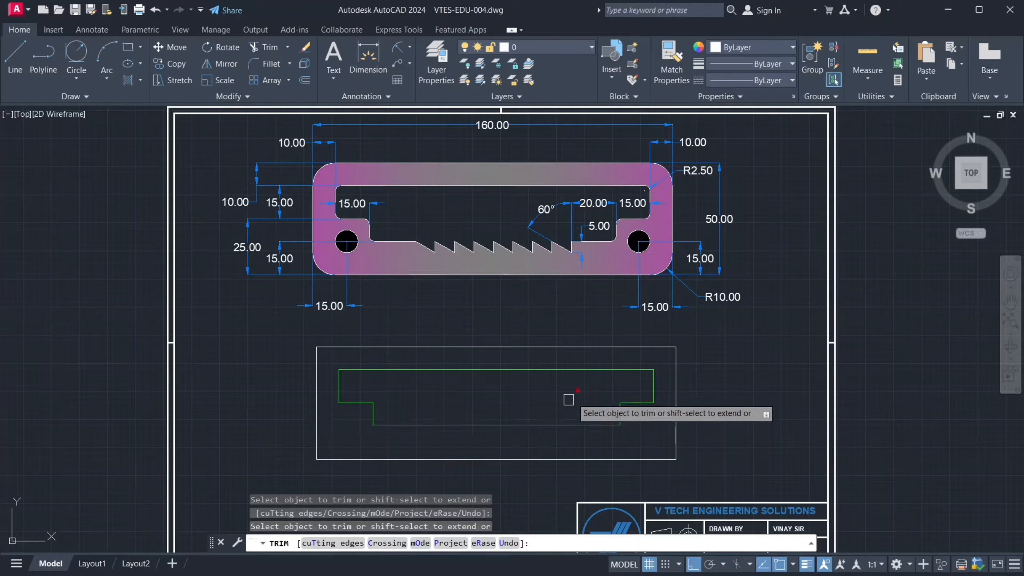
pyautogui.rightClick(574, 390)
pyautogui.click(609, 225)
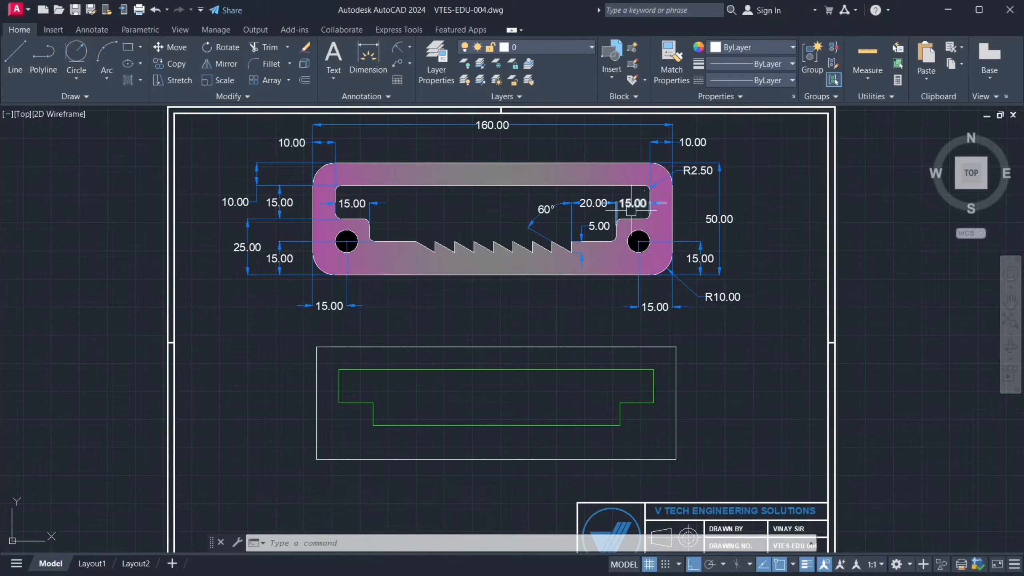
pyautogui.click(539, 142)
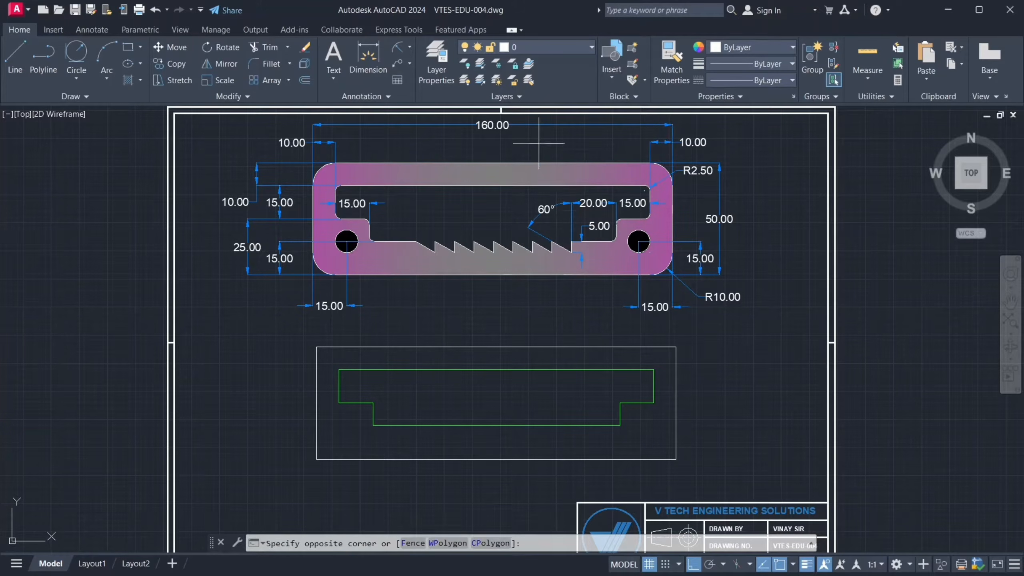
pyautogui.press('Escape')
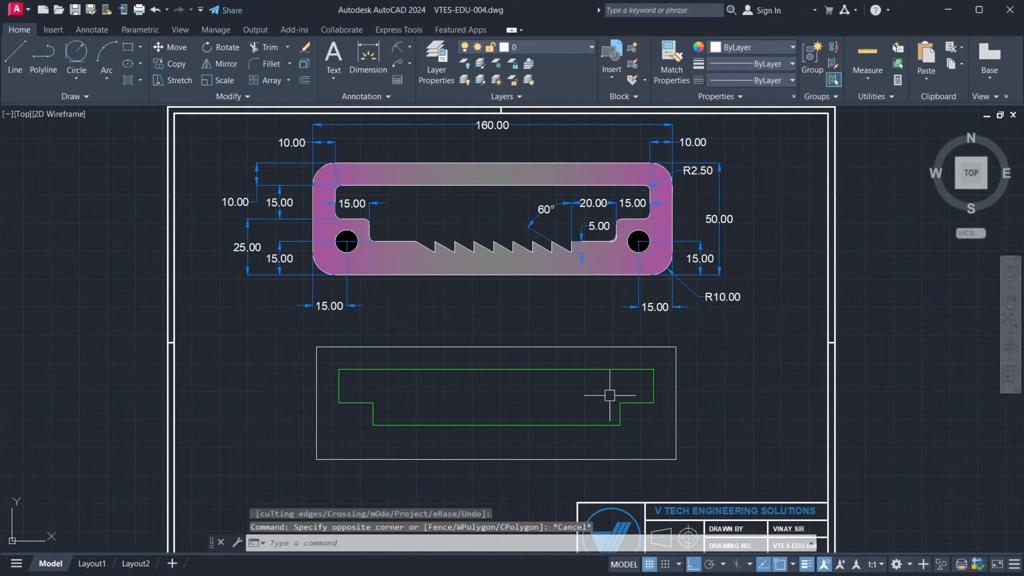
pyautogui.press('Escape')
pyautogui.press('Escape')
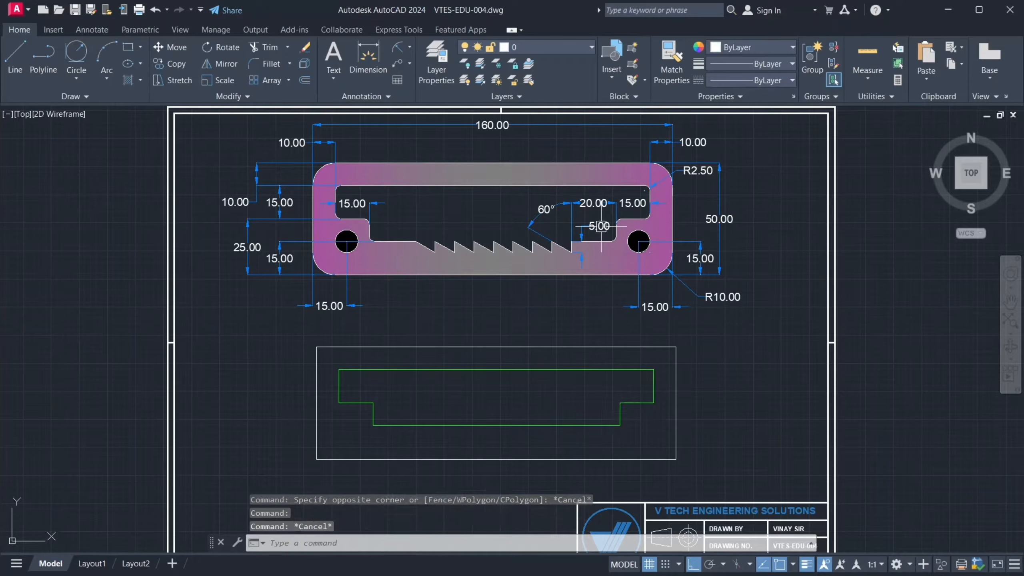
pyautogui.click(595, 202)
pyautogui.press('Escape')
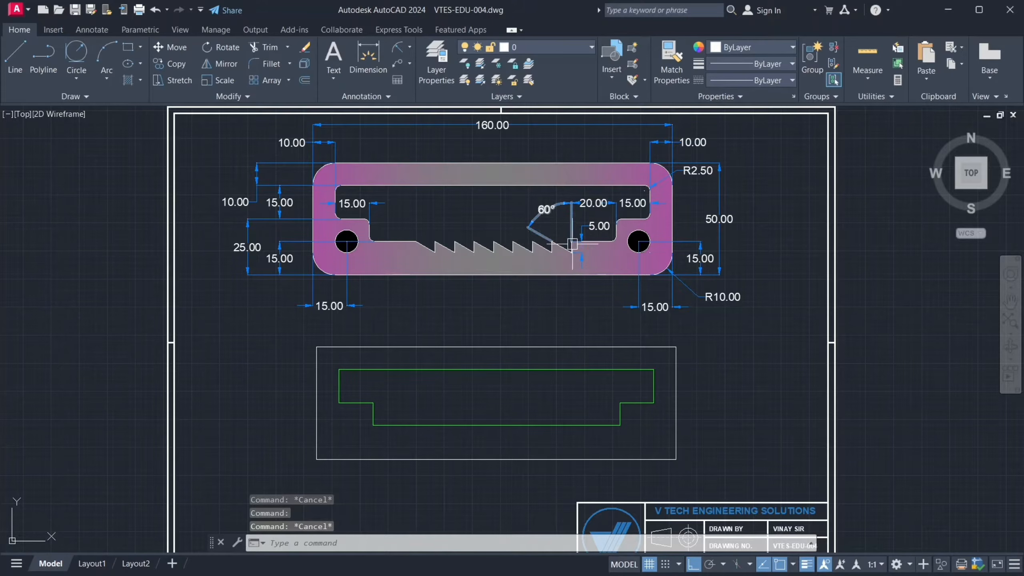
# - Offset the cutout's short right vertical step line 20 inward to locate the first tooth
pyautogui.click(620, 415)
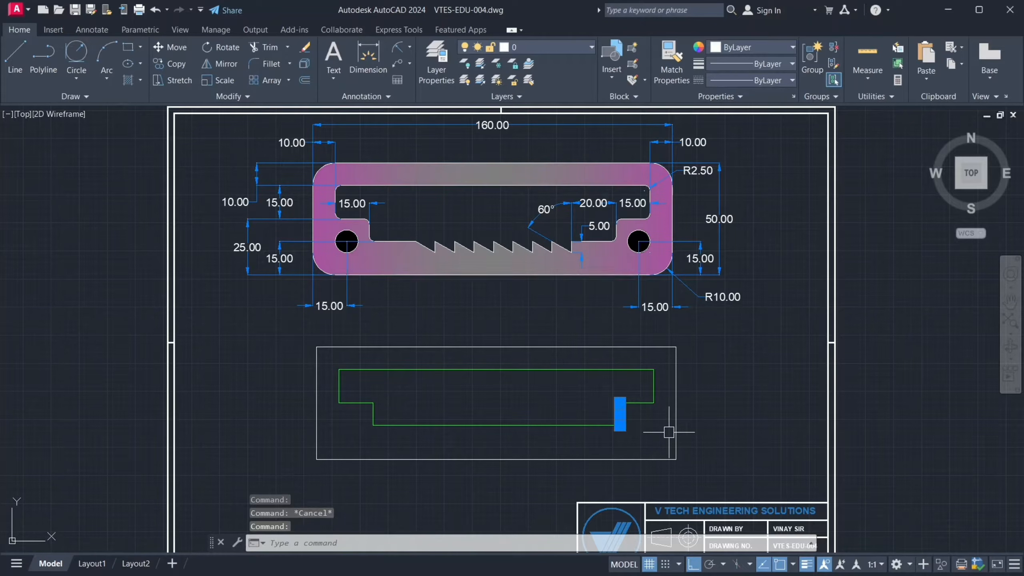
pyautogui.press('Return')
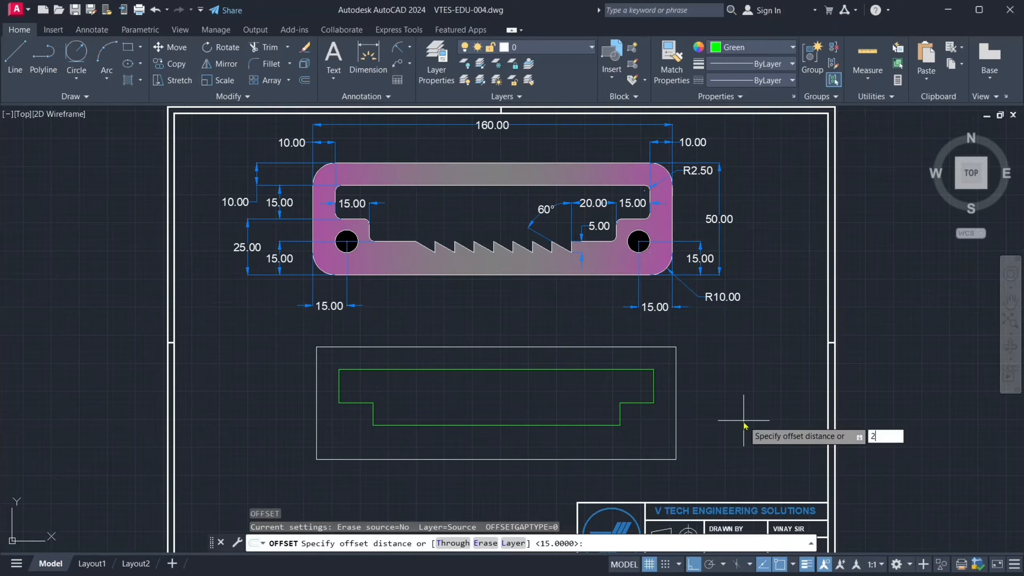
pyautogui.write('20')
pyautogui.press('Return')
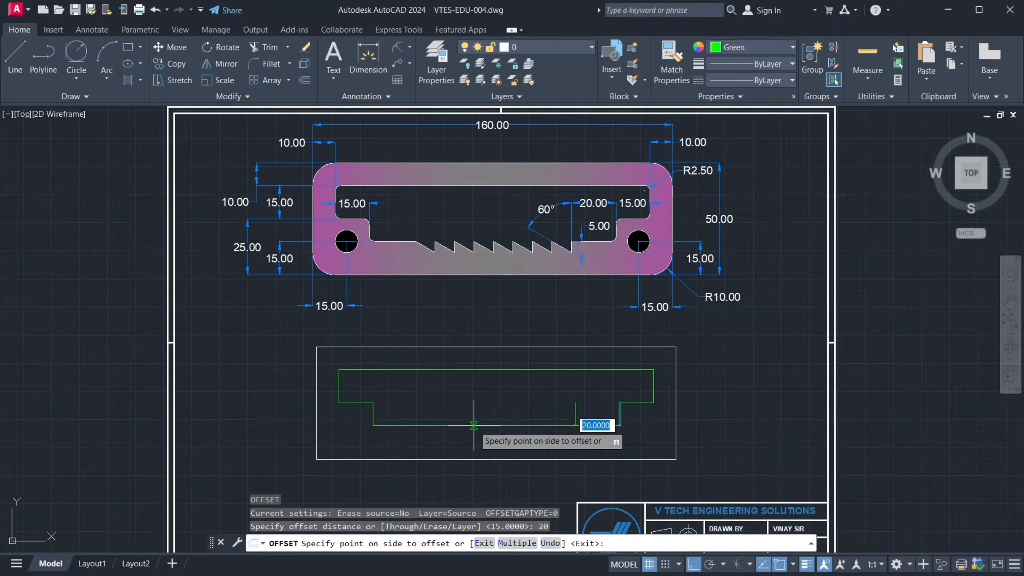
pyautogui.click(463, 440)
pyautogui.press('Escape')
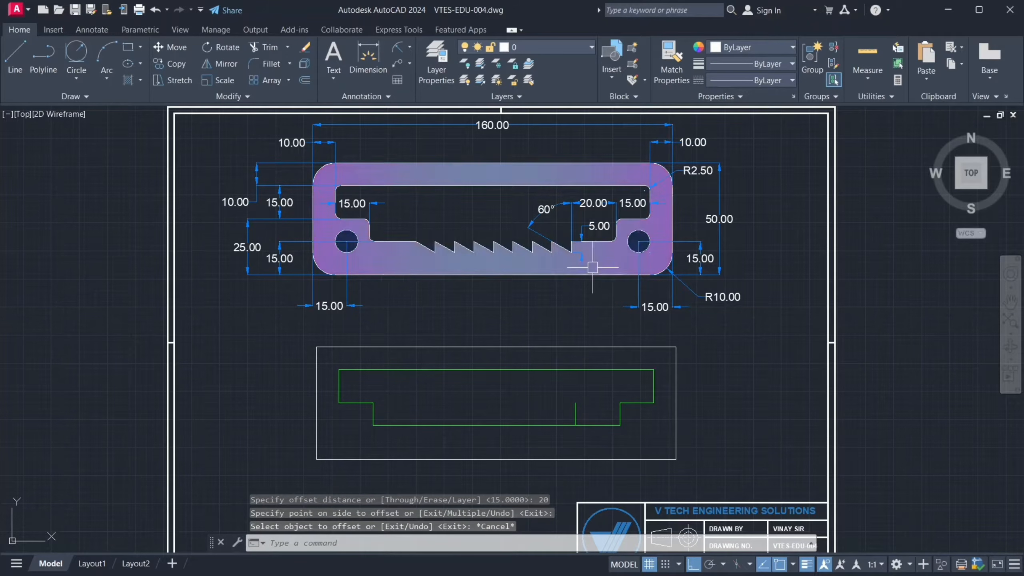
pyautogui.click(571, 261)
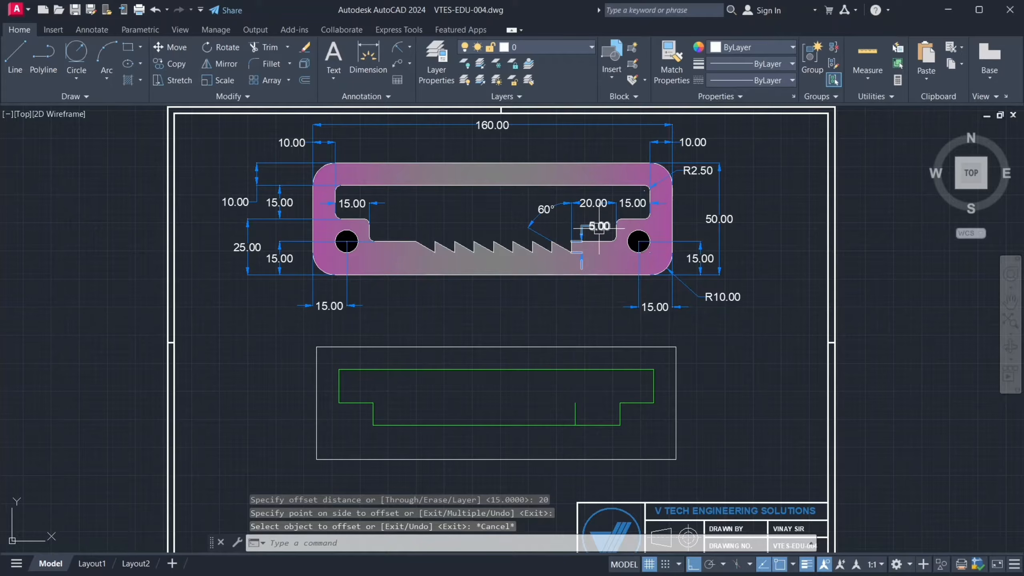
pyautogui.press('Escape')
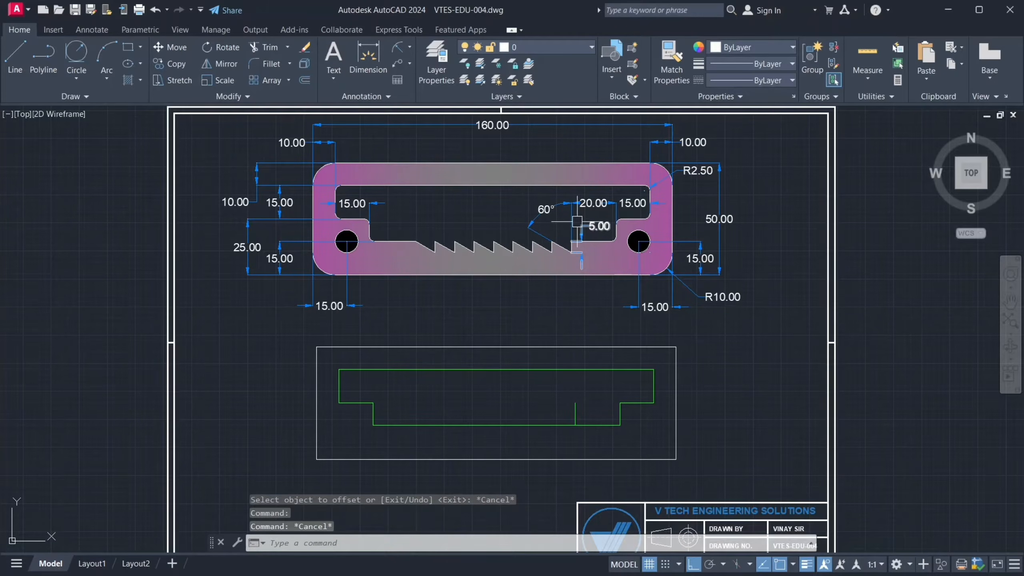
pyautogui.click(580, 235)
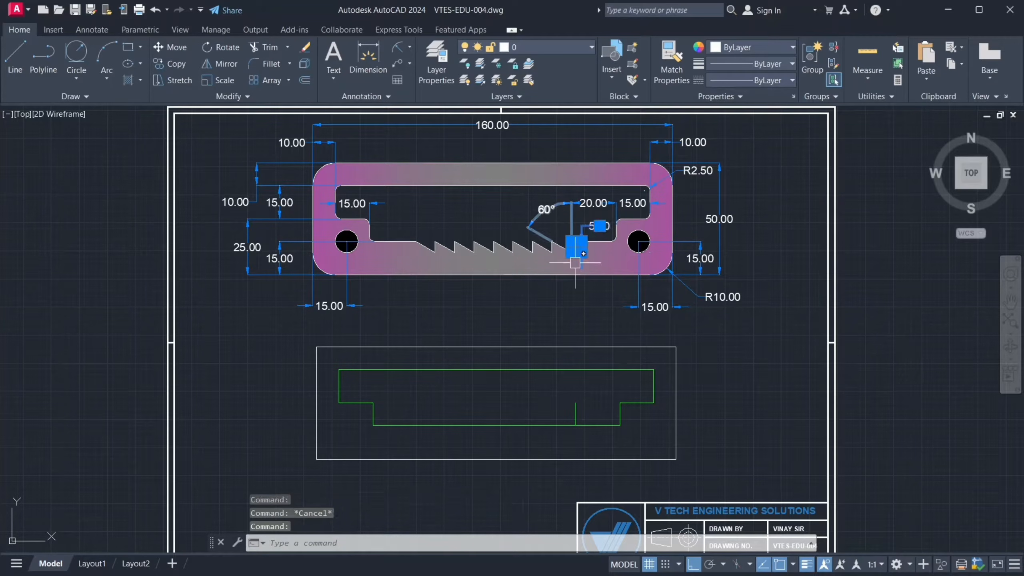
pyautogui.press('Escape')
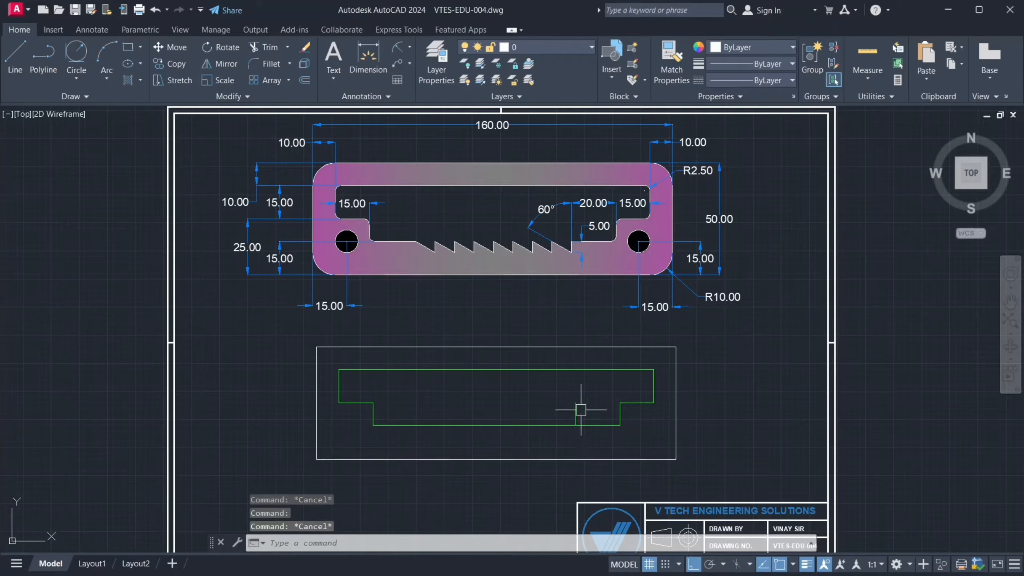
# - Draw a 5-long line straight down from the offset line's lower end, and delete the offset construction line
pyautogui.write('l')
pyautogui.press('Return')
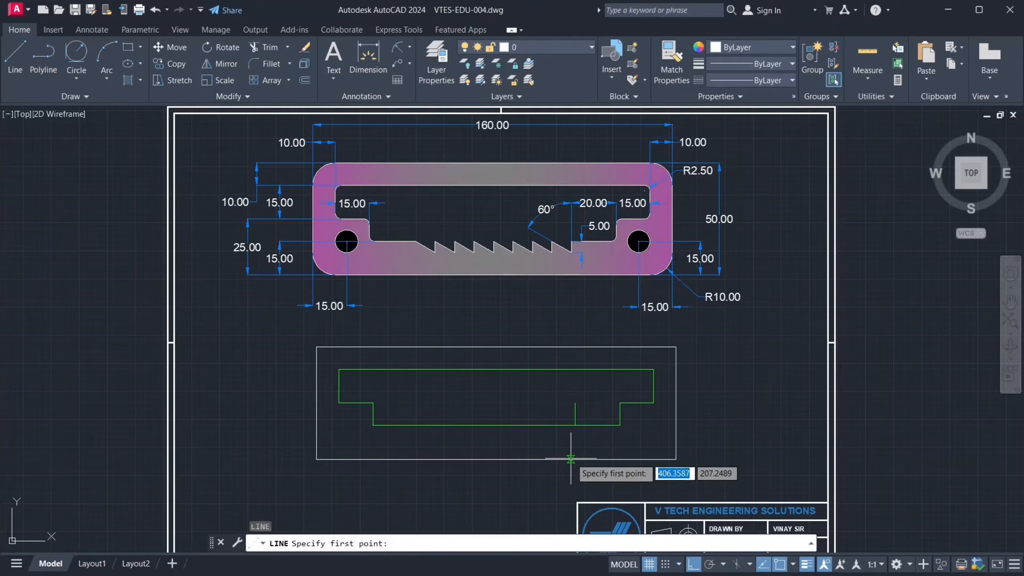
pyautogui.click(575, 426)
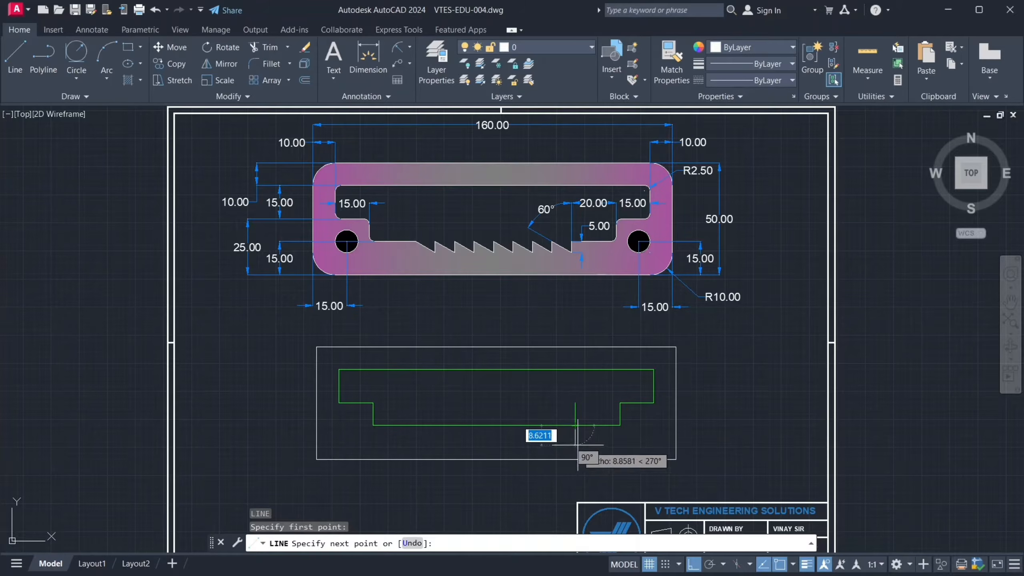
pyautogui.write('5')
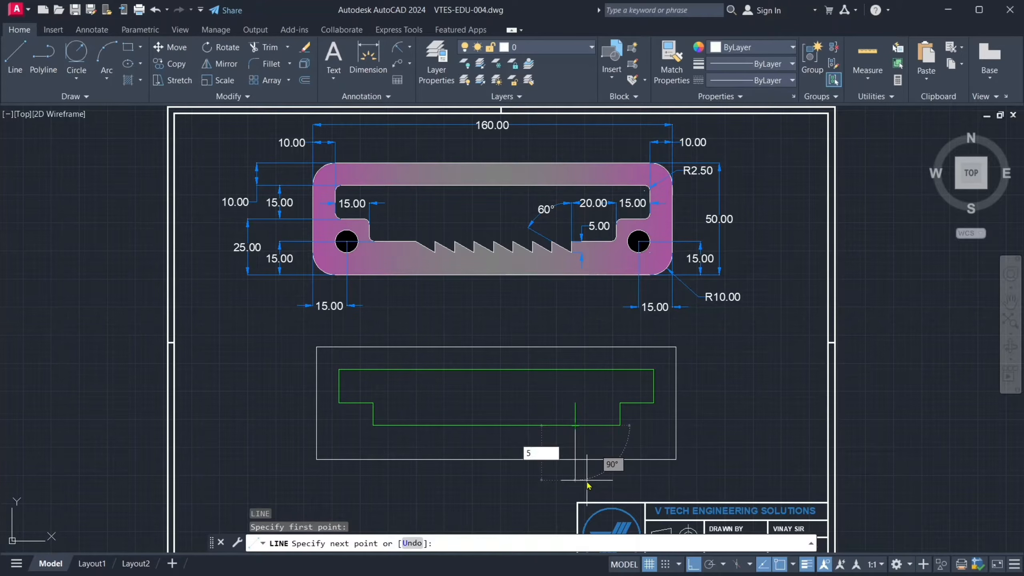
pyautogui.press('Return')
pyautogui.press('Escape')
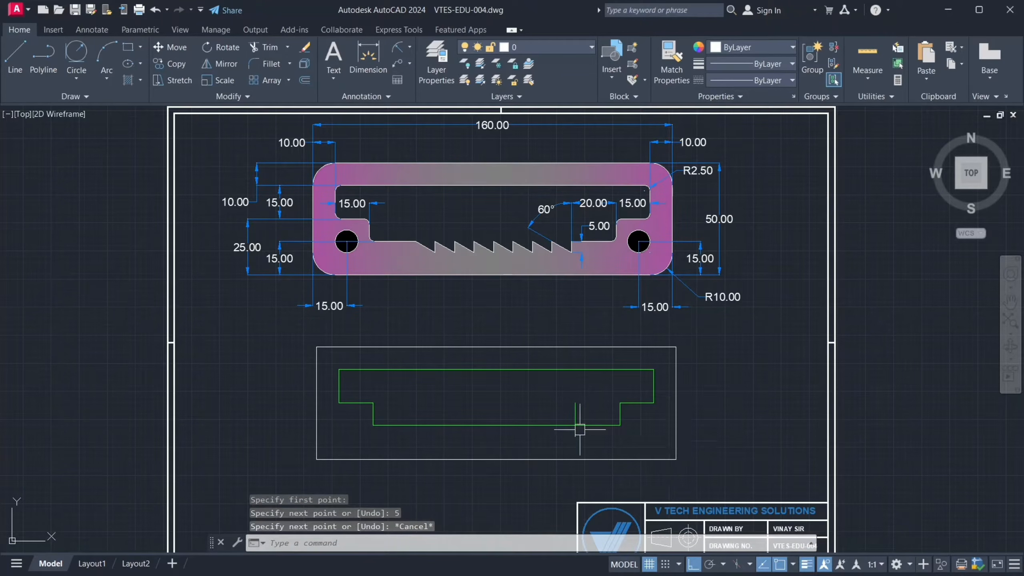
pyautogui.click(576, 418)
pyautogui.press('Delete')
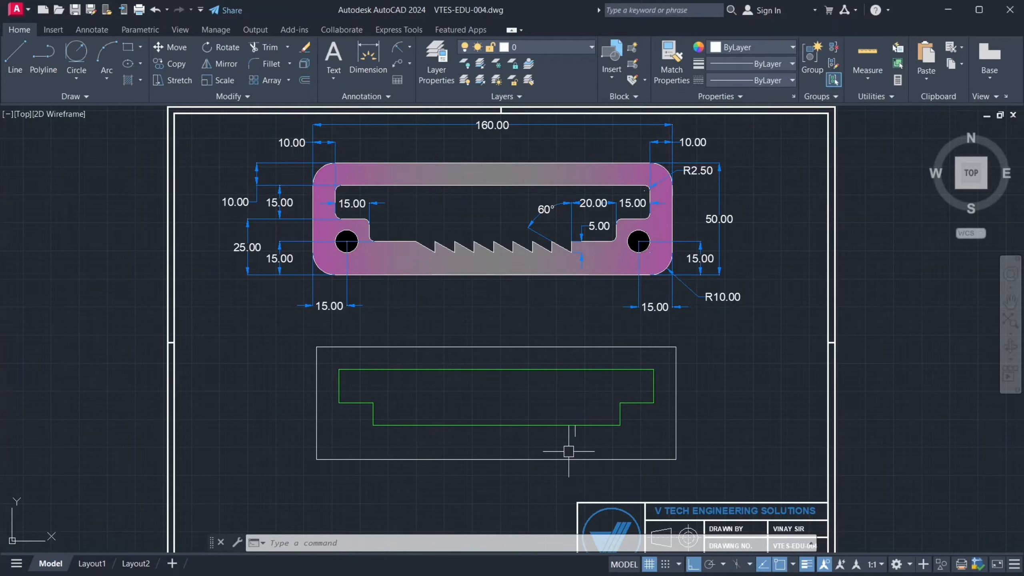
# - Rotate a copy of the short vertical tooth line by 60° about its lower endpoint
pyautogui.scroll(8, 568, 451)
pyautogui.moveTo(624, 414)
pyautogui.mouseDown(button='middle')
pyautogui.moveTo(648, 420)
pyautogui.moveTo(626, 476)
pyautogui.mouseUp(button='middle')
pyautogui.scroll(-6, 611, 478)
pyautogui.moveTo(598, 222); pyautogui.dragTo(599, 318, button='middle')
pyautogui.scroll(4, 596, 245)
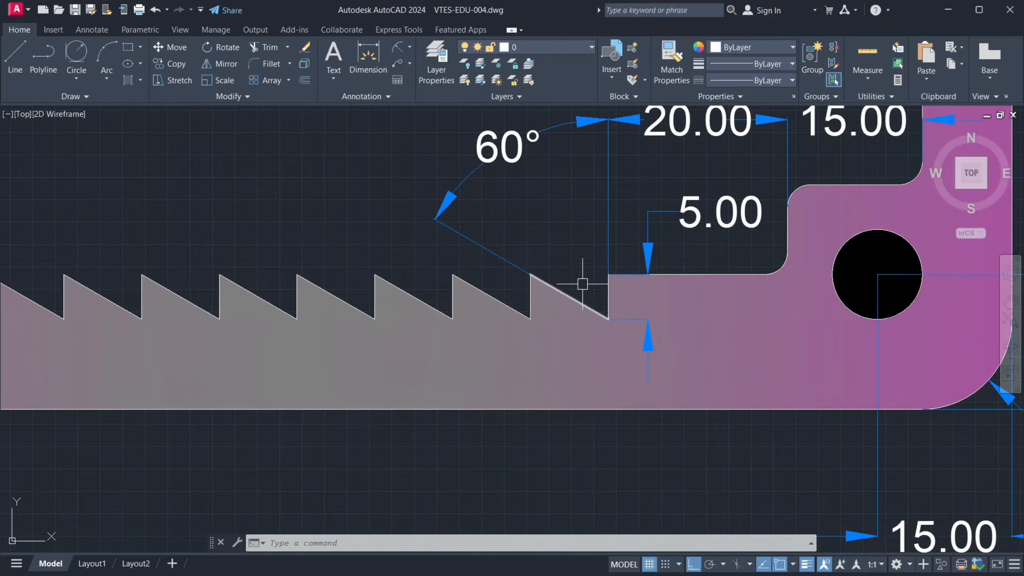
pyautogui.scroll(-6, 556, 297)
pyautogui.moveTo(556, 297); pyautogui.dragTo(525, 217, button='middle')
pyautogui.scroll(6, 523, 387)
pyautogui.scroll(2, 567, 343)
pyautogui.click(623, 318)
pyautogui.click(557, 317)
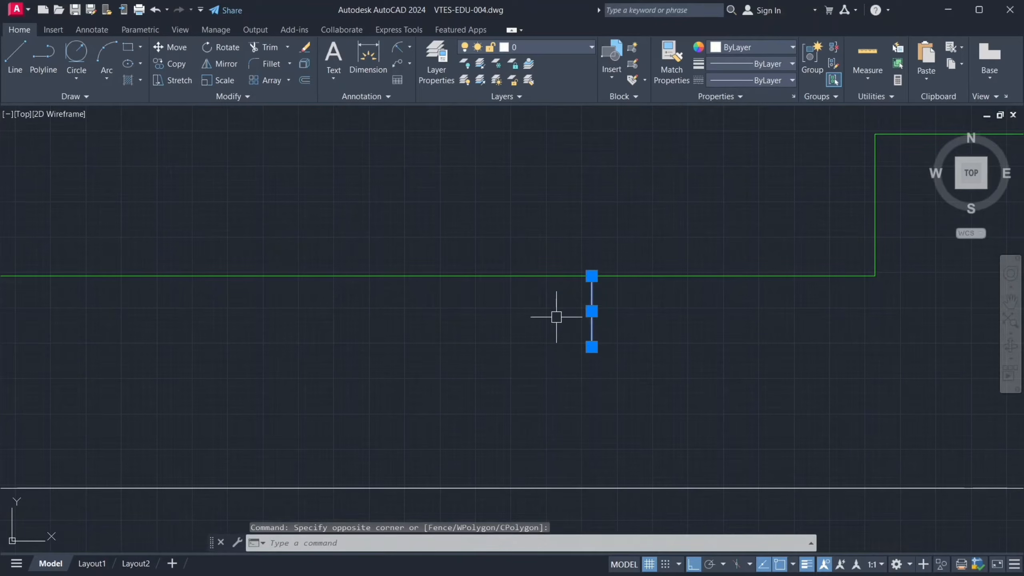
pyautogui.click(221, 47)
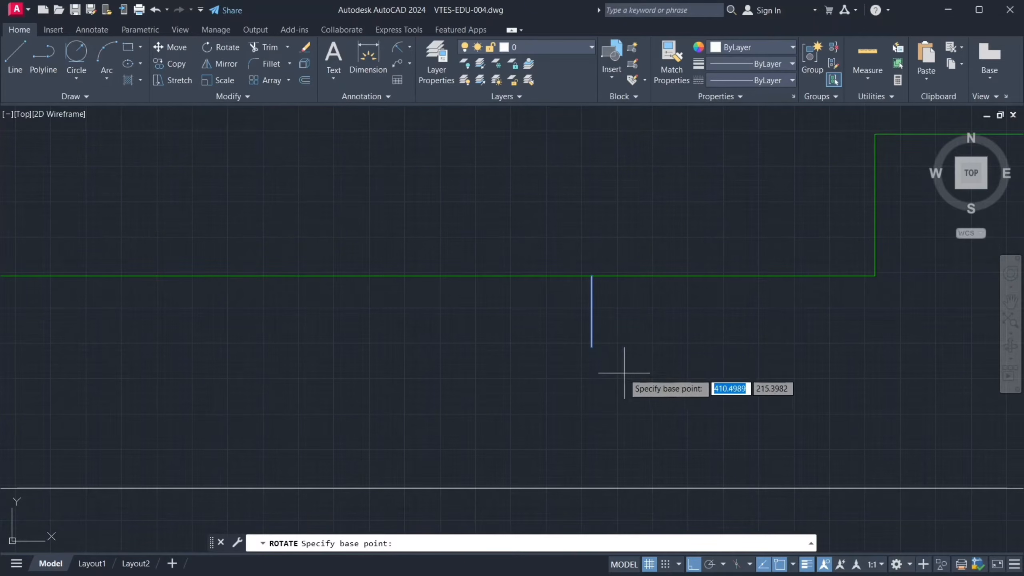
pyautogui.click(592, 346)
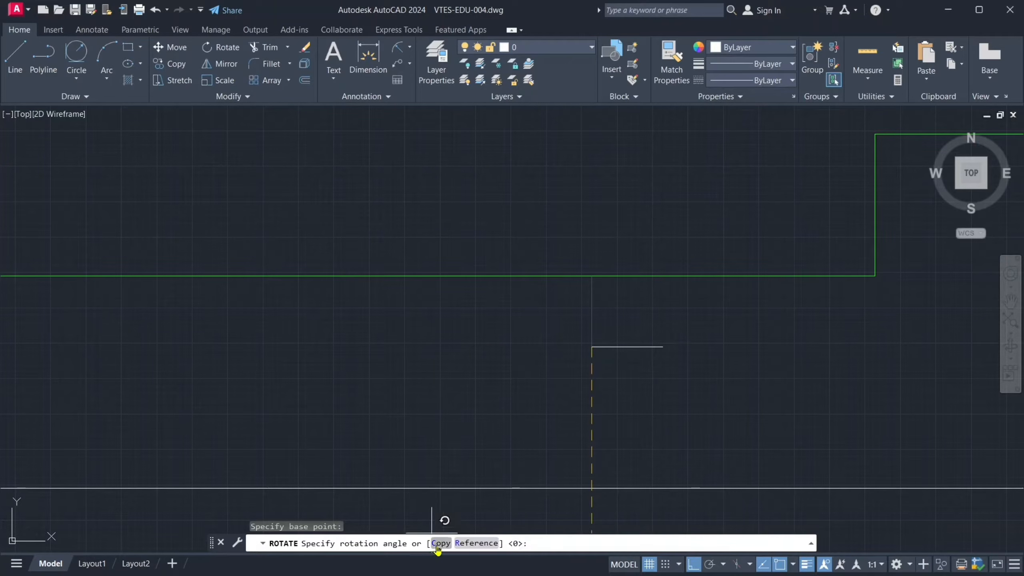
pyautogui.write('c')
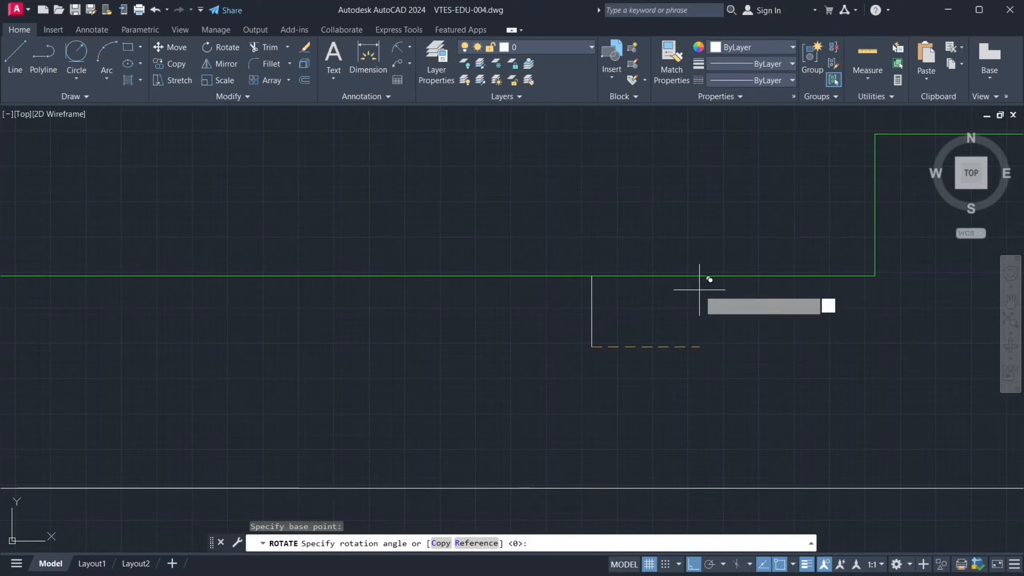
pyautogui.press('Return')
pyautogui.write('60')
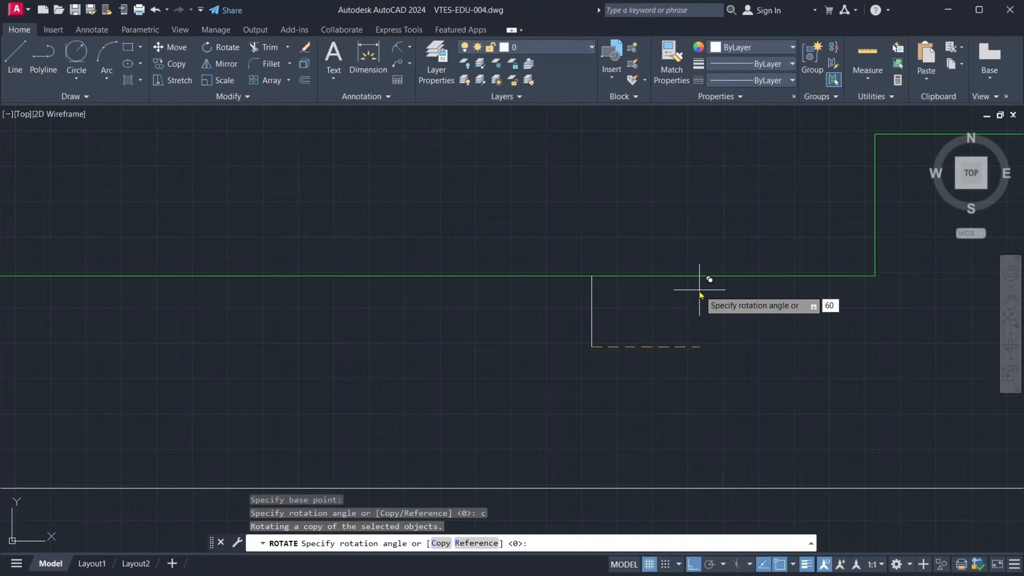
pyautogui.press('Return')
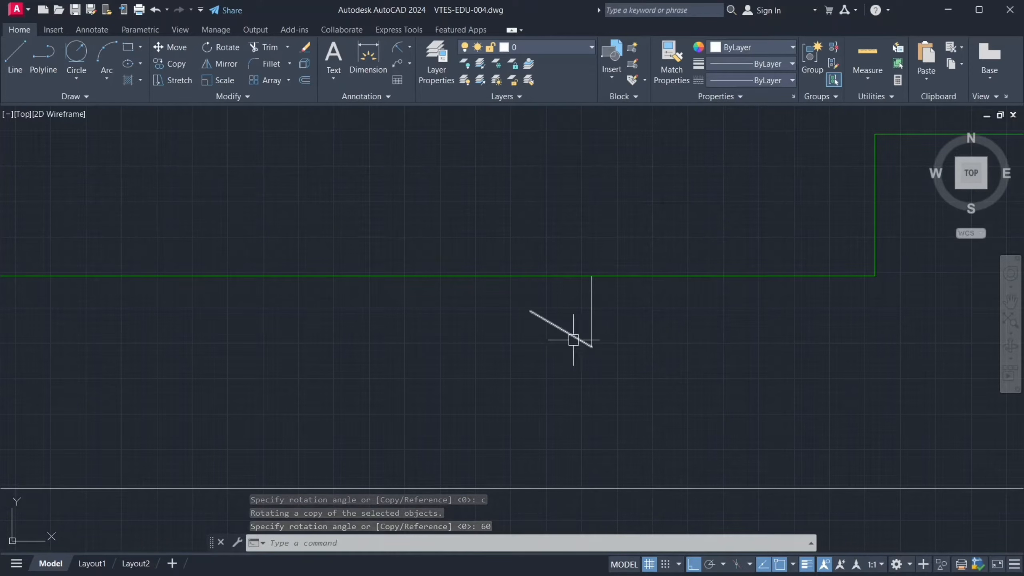
# - Extend the slanted tooth line up to the cutout's green bottom line
pyautogui.click(489, 277)
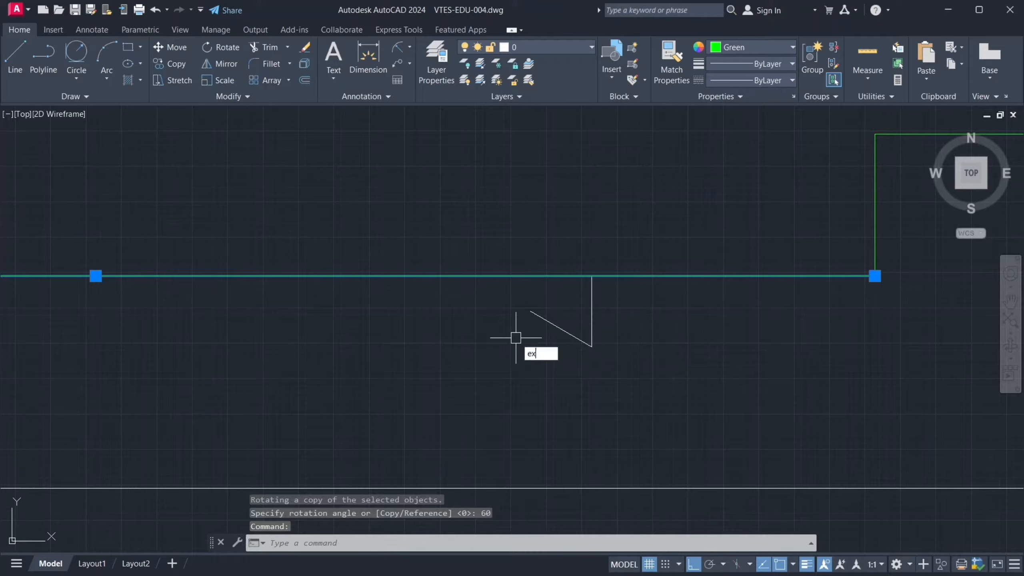
pyautogui.press('Return')
pyautogui.click(539, 316)
pyautogui.rightClick(471, 225)
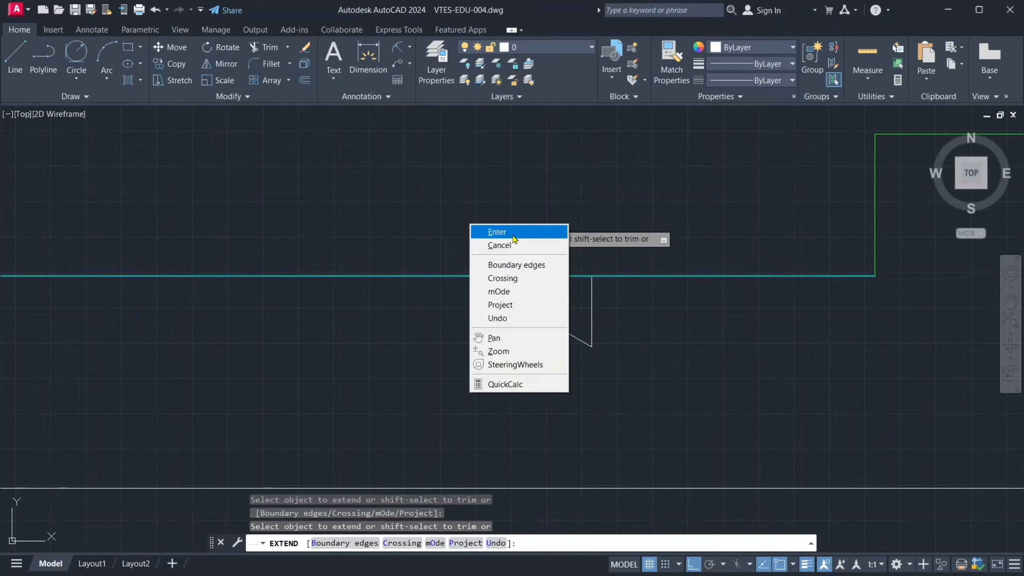
pyautogui.click(513, 236)
# - Examine the saw teeth in the dimensioned reference and count their vertical edges
pyautogui.scroll(-6, 509, 278)
pyautogui.moveTo(510, 281); pyautogui.dragTo(571, 380, button='middle')
pyautogui.moveTo(560, 282)
pyautogui.mouseDown(button='middle')
pyautogui.moveTo(636, 395)
pyautogui.moveTo(629, 389)
pyautogui.mouseUp(button='middle')
pyautogui.press('Escape')
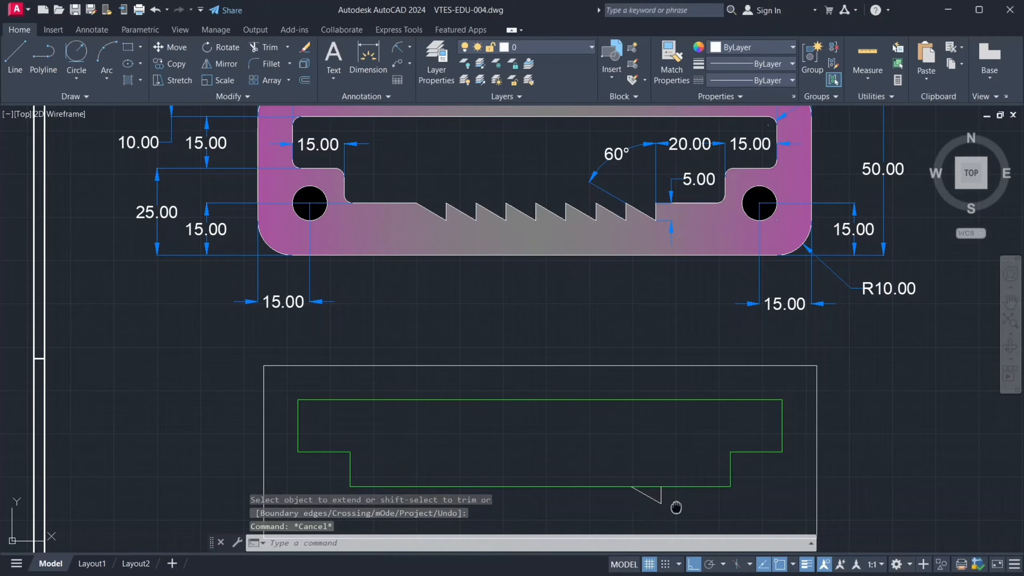
pyautogui.moveTo(669, 505); pyautogui.dragTo(679, 507, button='middle')
pyautogui.press('Escape')
pyautogui.press('Escape')
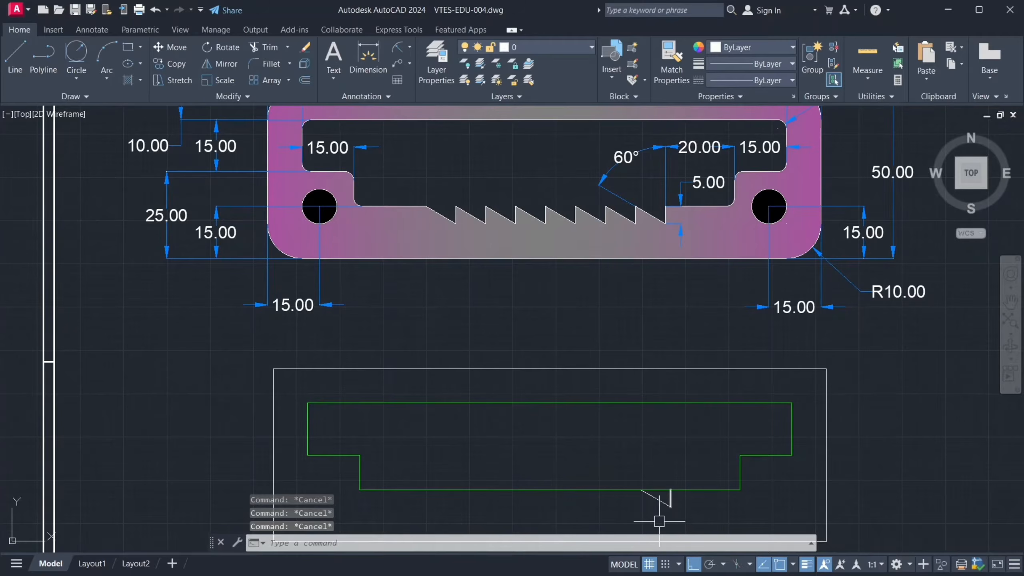
pyautogui.scroll(4, 672, 519)
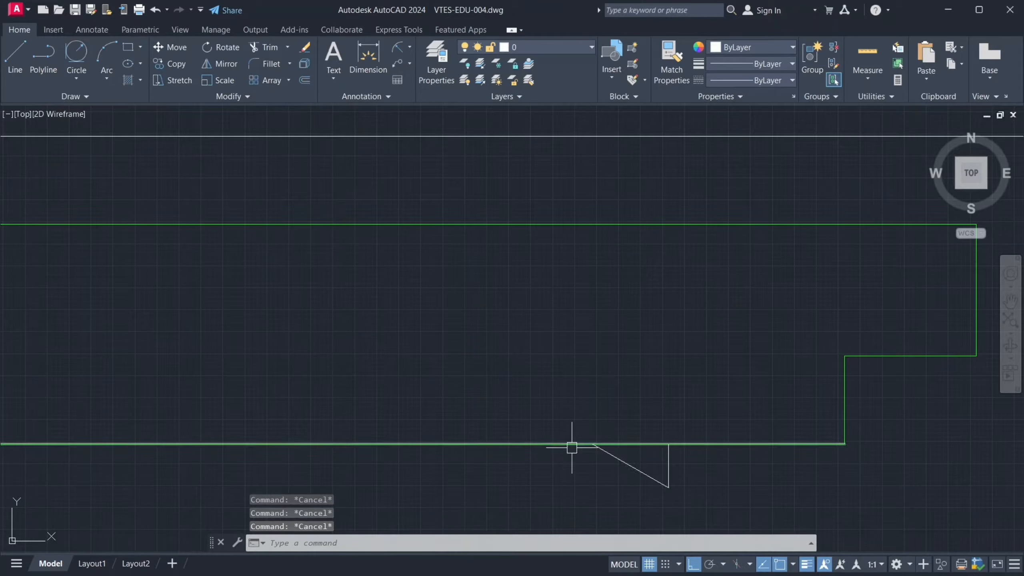
pyautogui.scroll(-2, 584, 390)
pyautogui.scroll(-2, 593, 496)
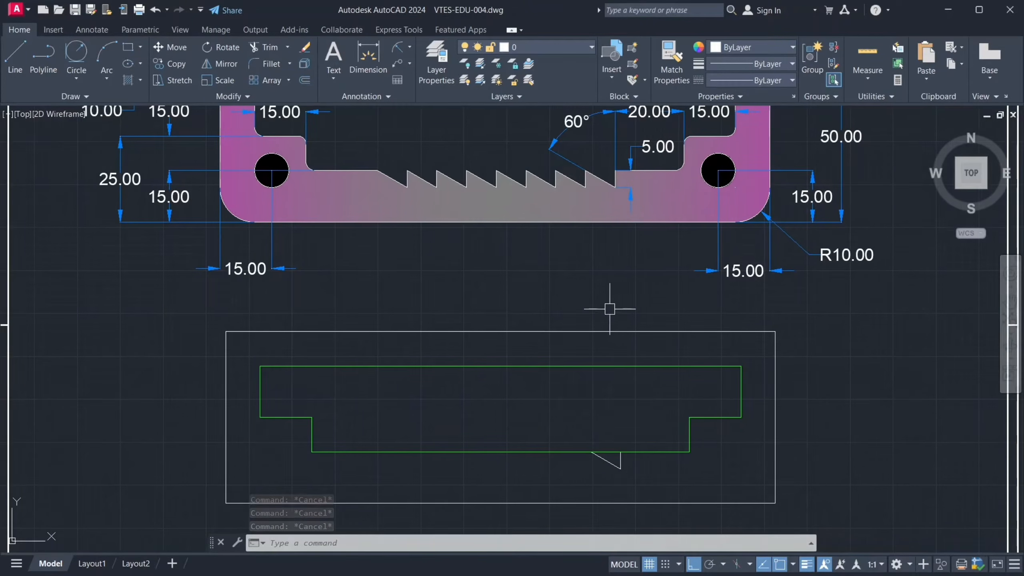
pyautogui.moveTo(610, 309)
pyautogui.mouseDown(button='middle')
pyautogui.moveTo(622, 314)
pyautogui.moveTo(629, 367)
pyautogui.mouseUp(button='middle')
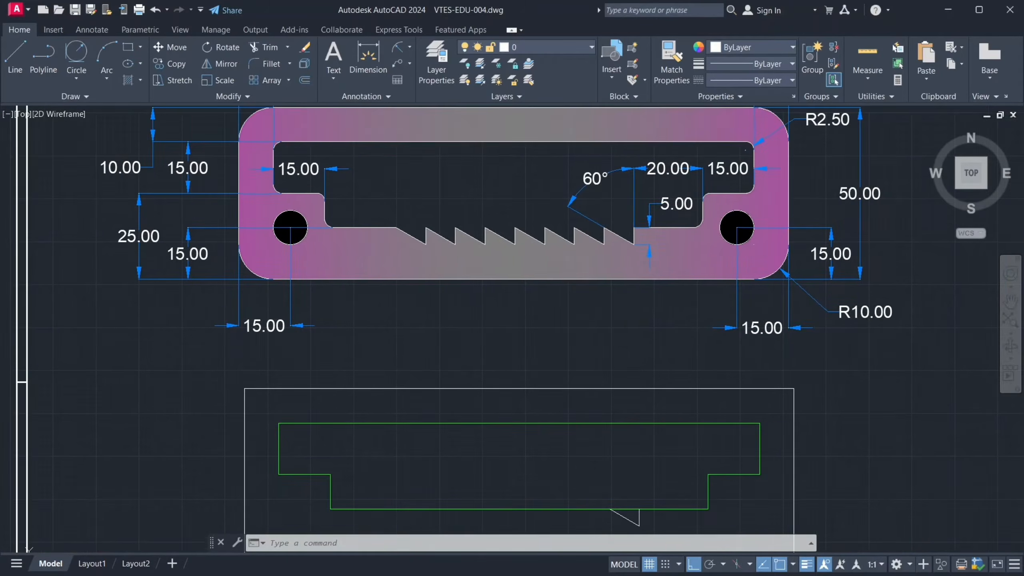
pyautogui.scroll(2, 600, 210)
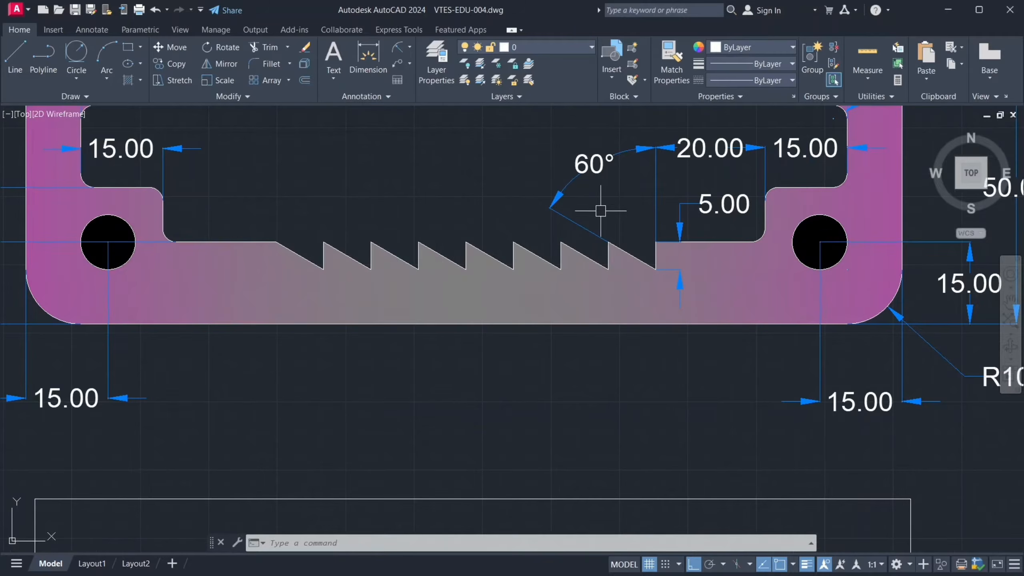
pyautogui.click(609, 255)
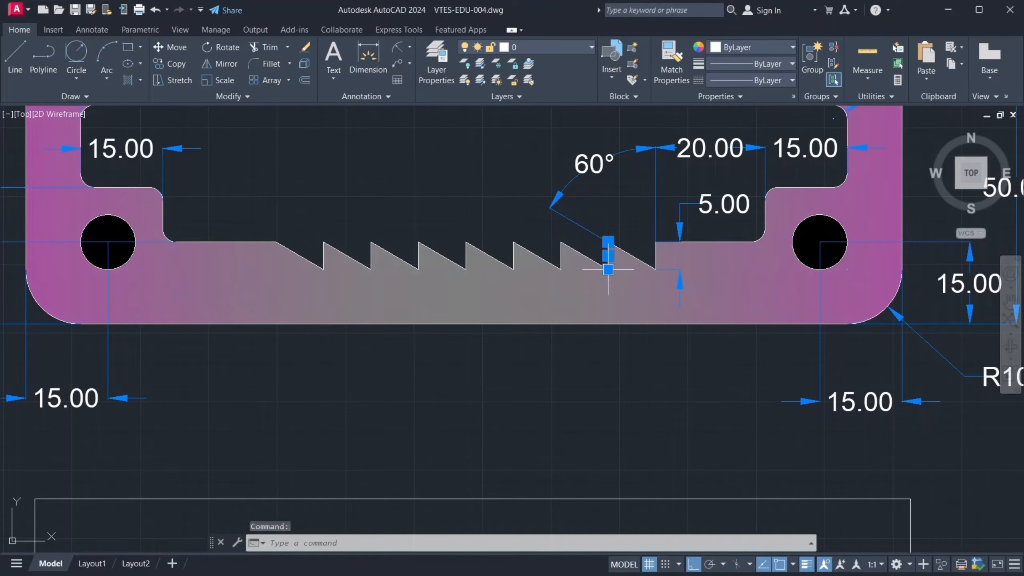
pyautogui.click(555, 257)
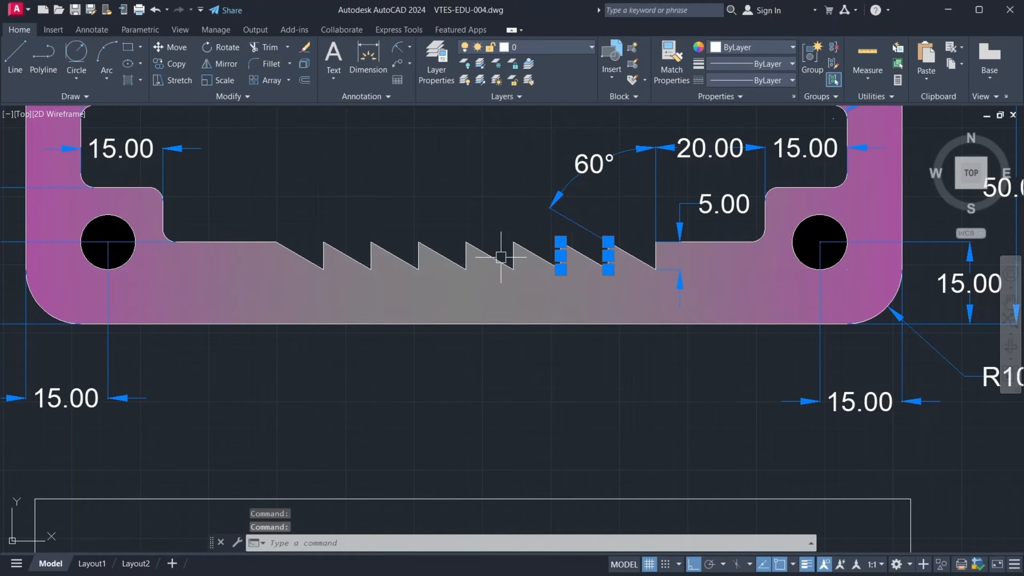
pyautogui.click(516, 254)
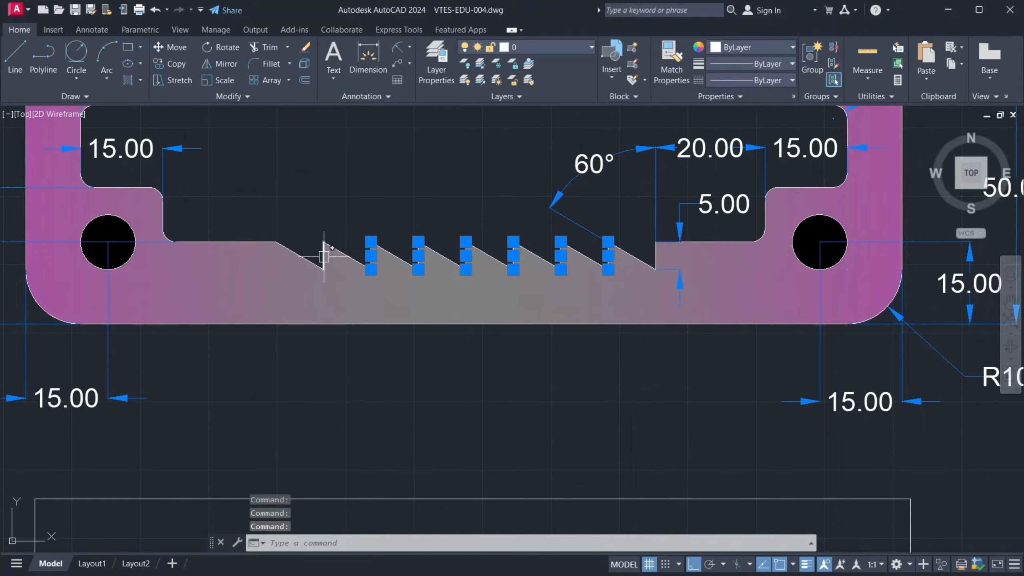
pyautogui.press('Escape')
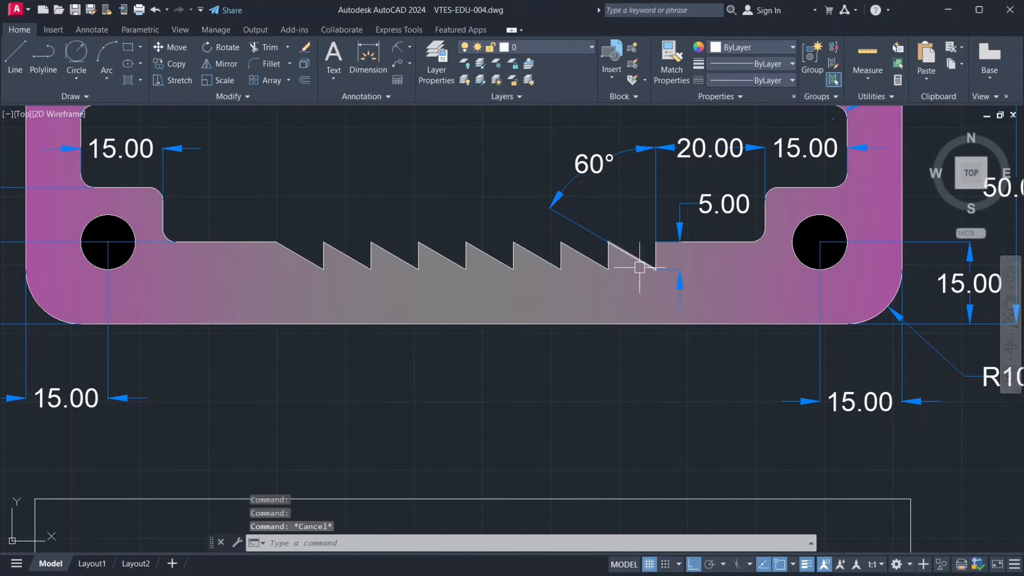
# - Copy the tooth's two lines as a 7-item array leftward from the vertical line's upper end, spaced by the slanted line's upper endpoint
pyautogui.scroll(-4, 532, 354)
pyautogui.moveTo(532, 355); pyautogui.dragTo(530, 254, button='middle')
pyautogui.scroll(6, 570, 395)
pyautogui.moveTo(595, 396); pyautogui.dragTo(692, 410, button='middle')
pyautogui.scroll(-4, 641, 400)
pyautogui.scroll(3, 678, 404)
pyautogui.click(706, 404)
pyautogui.click(666, 379)
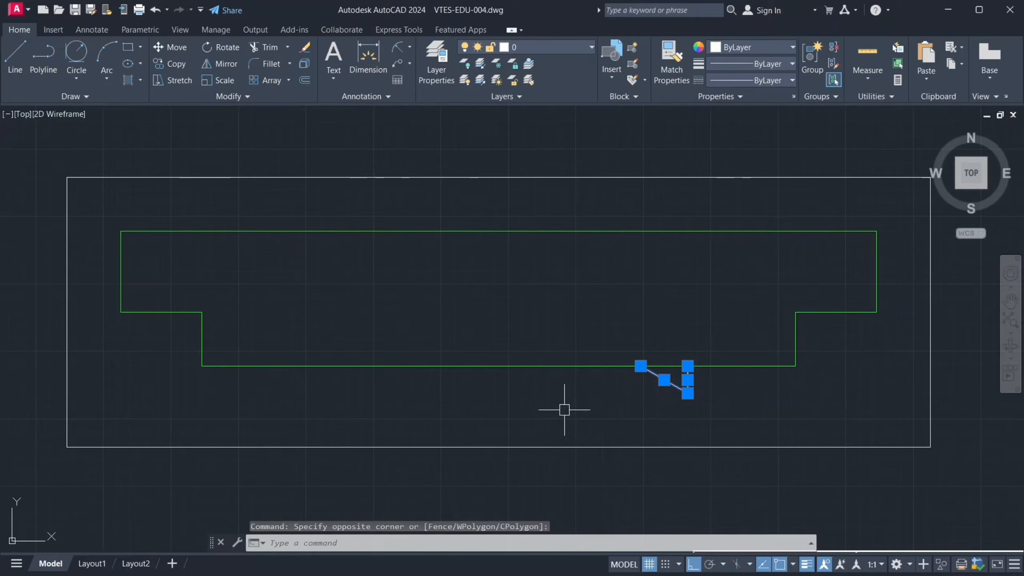
pyautogui.write('co')
pyautogui.press('Return')
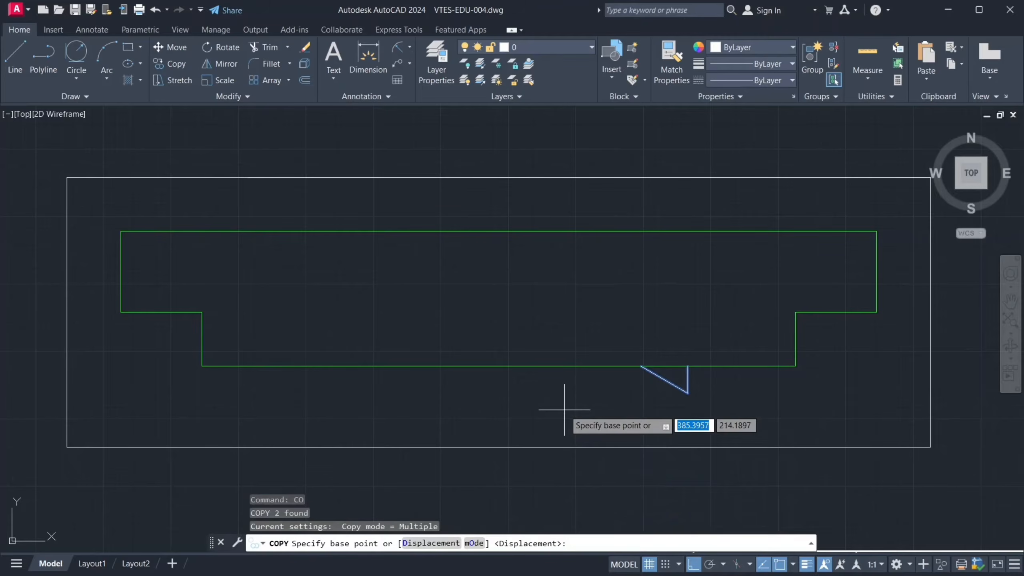
pyautogui.click(687, 366)
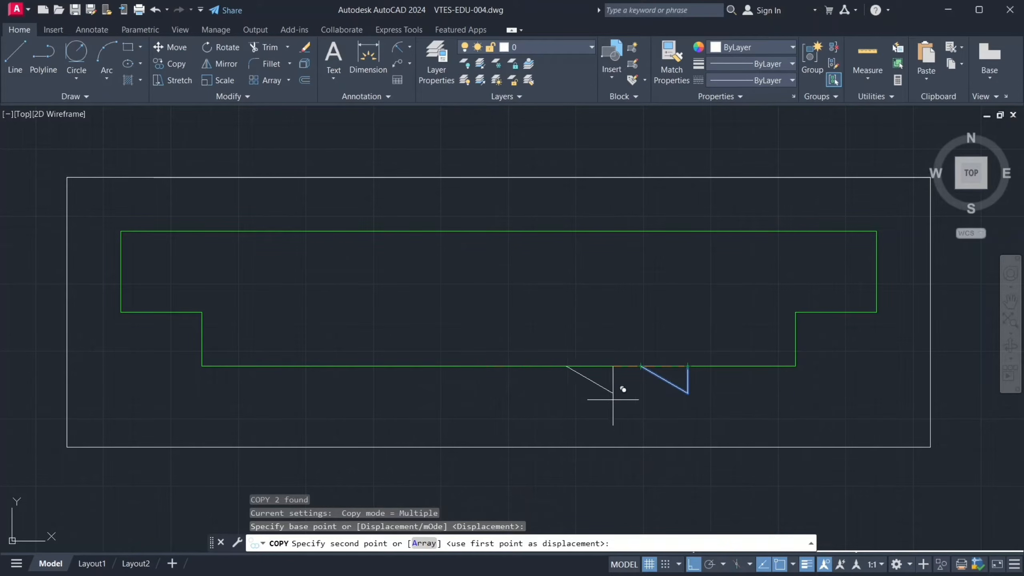
pyautogui.write('a')
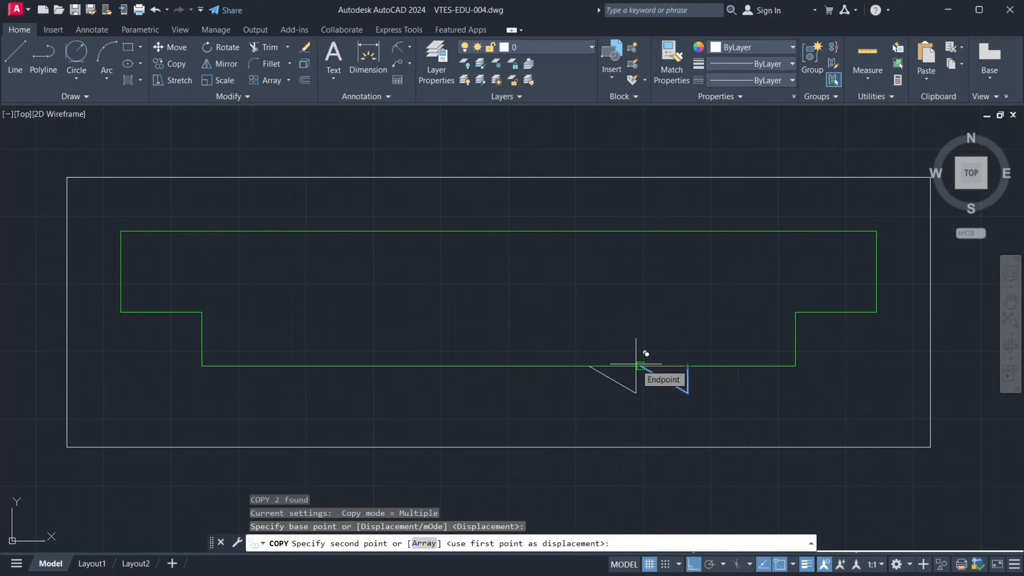
pyautogui.press('Return')
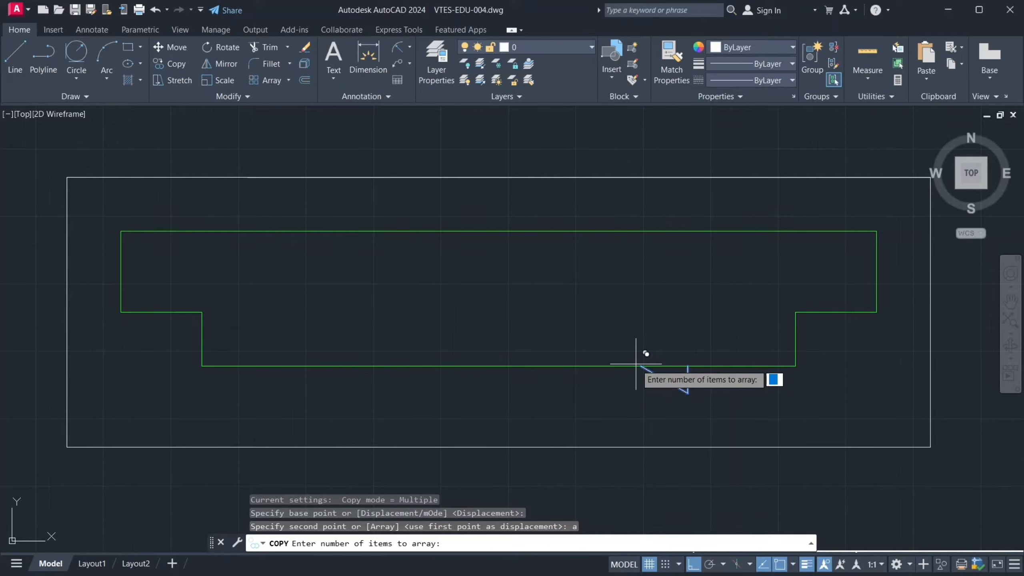
pyautogui.press('Return')
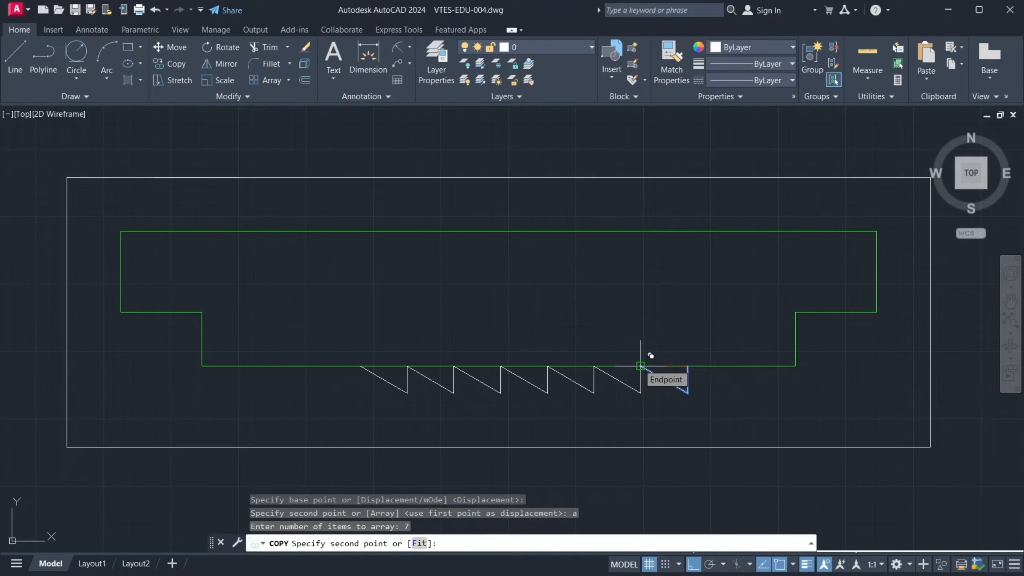
pyautogui.click(641, 366)
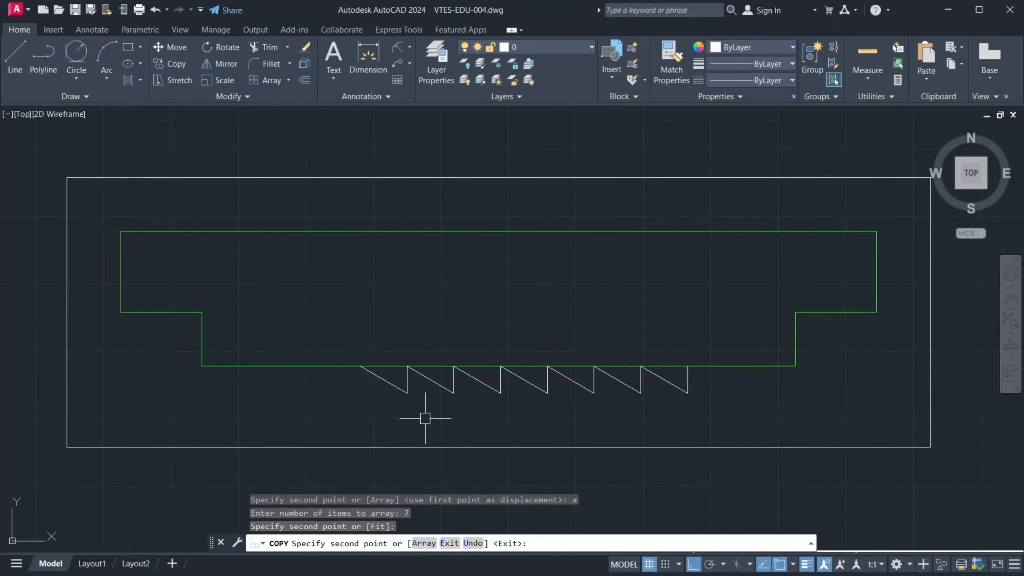
pyautogui.press('Escape')
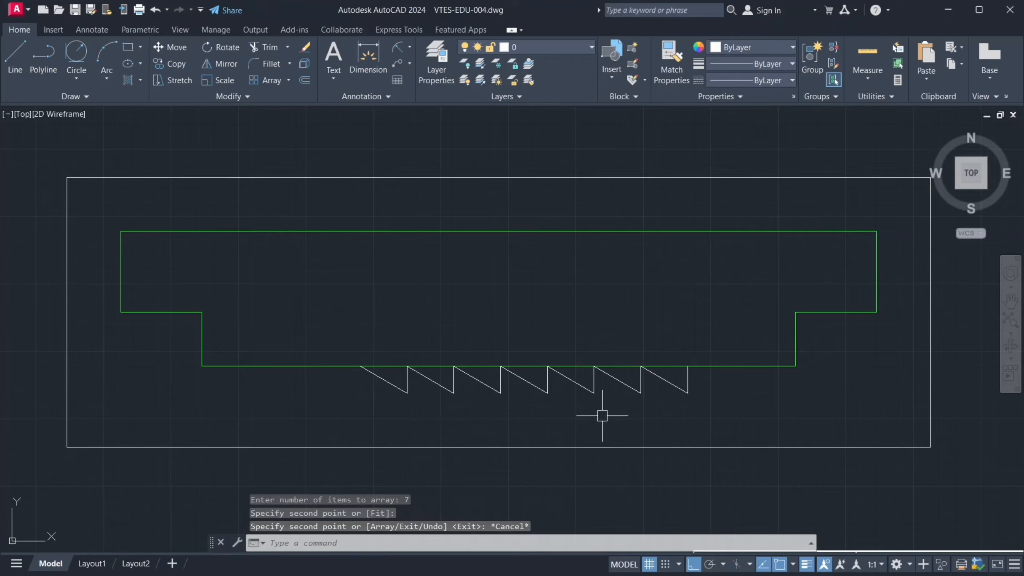
# - Count the vertical edges of the arrayed teeth to check them against the reference
pyautogui.click(641, 381)
pyautogui.click(594, 379)
pyautogui.click(548, 382)
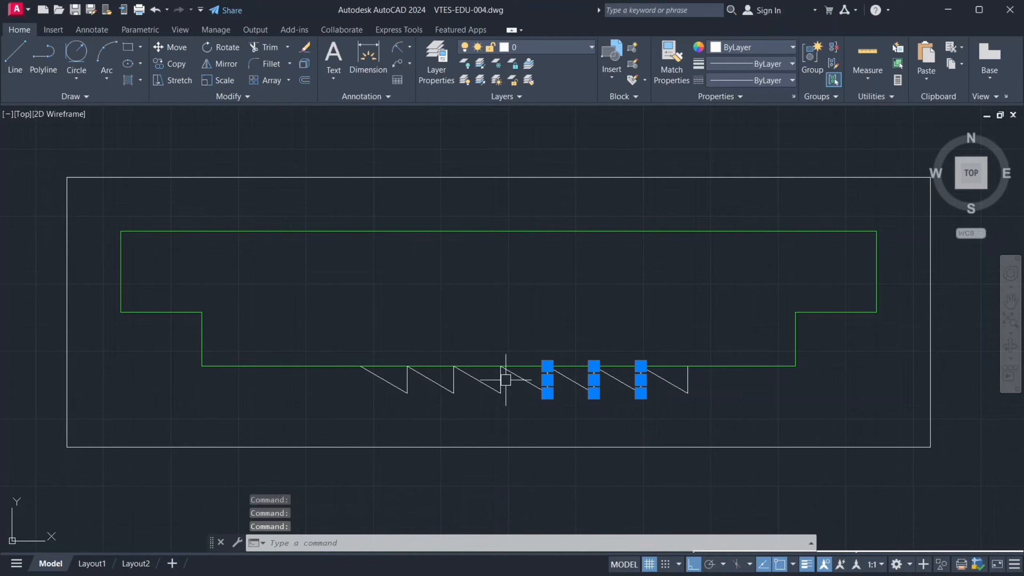
pyautogui.click(451, 387)
pyautogui.click(457, 359)
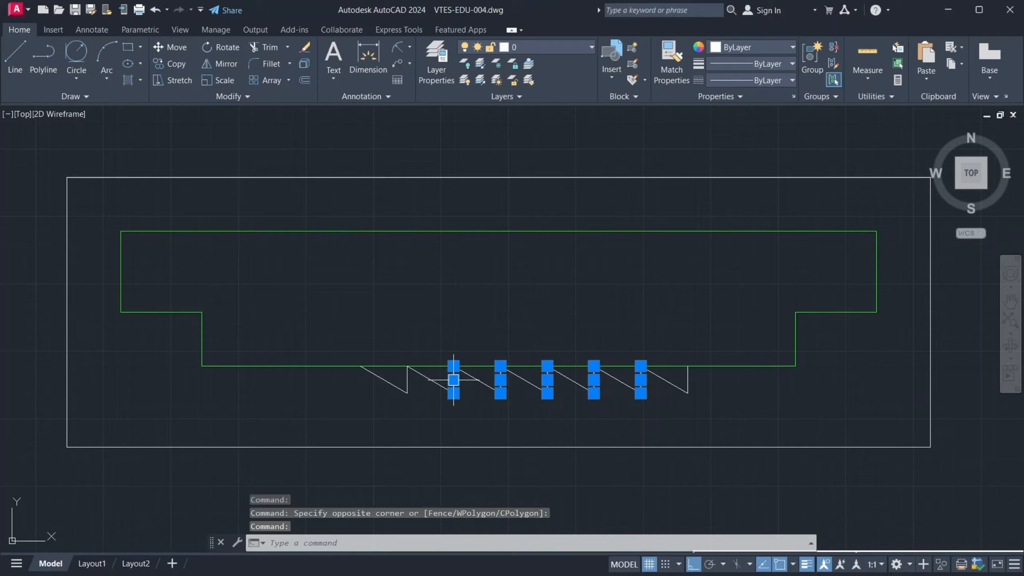
pyautogui.click(407, 380)
pyautogui.press('Escape')
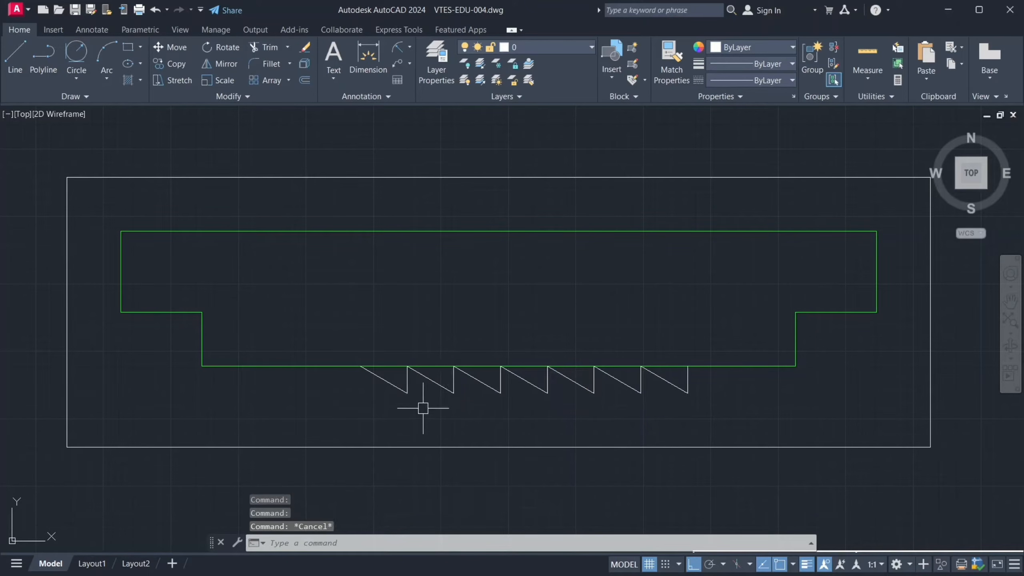
# - Copy the leftmost tooth once more, from its vertical line's upper end to its slanted line's upper end
pyautogui.click(422, 408)
pyautogui.click(391, 388)
pyautogui.click(169, 63)
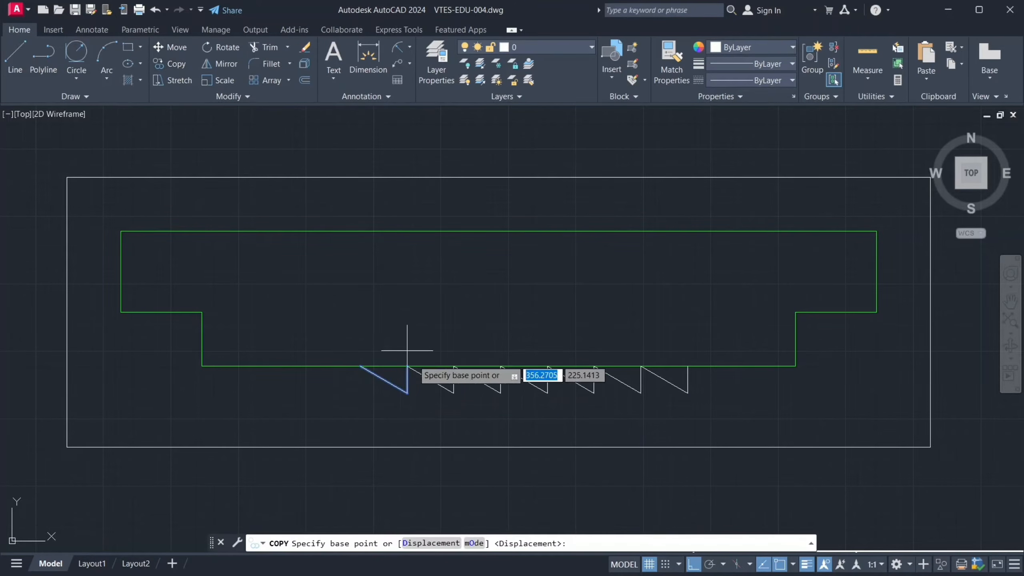
pyautogui.click(407, 366)
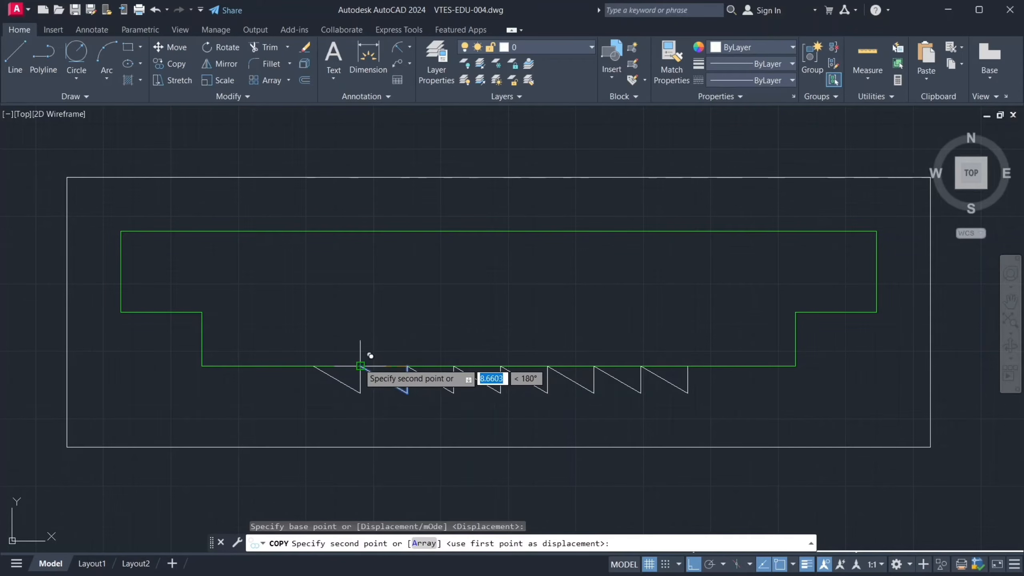
pyautogui.click(468, 366)
pyautogui.press('Escape')
# - Delete the cutout's green bottom line and draw a line from the left step's lower end to the leftmost tooth
pyautogui.scroll(-1, 509, 360)
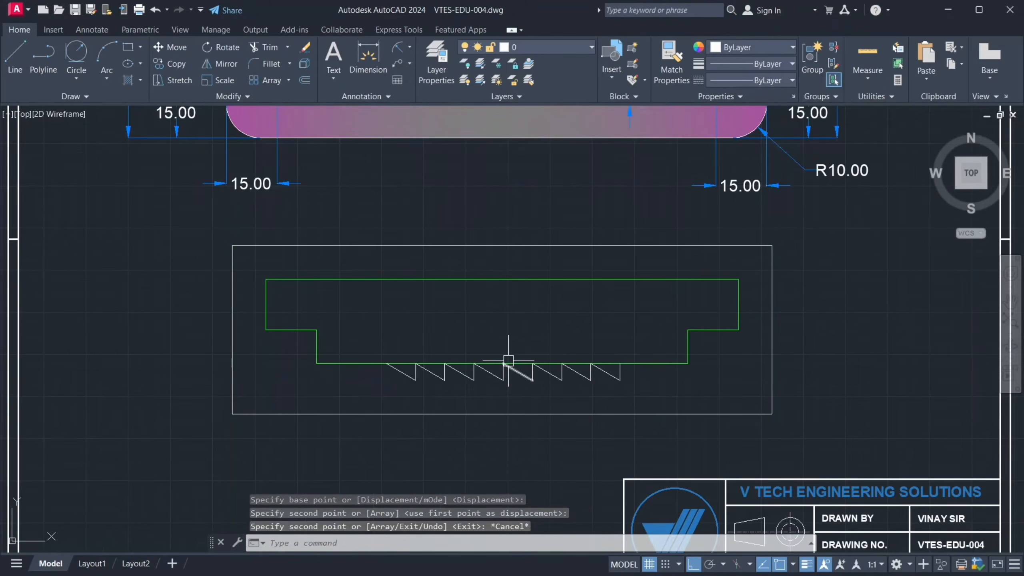
pyautogui.moveTo(528, 232); pyautogui.dragTo(527, 301, button='middle')
pyautogui.moveTo(530, 281)
pyautogui.mouseDown(button='middle')
pyautogui.moveTo(534, 309)
pyautogui.moveTo(533, 293)
pyautogui.mouseUp(button='middle')
pyautogui.scroll(-2, 499, 300)
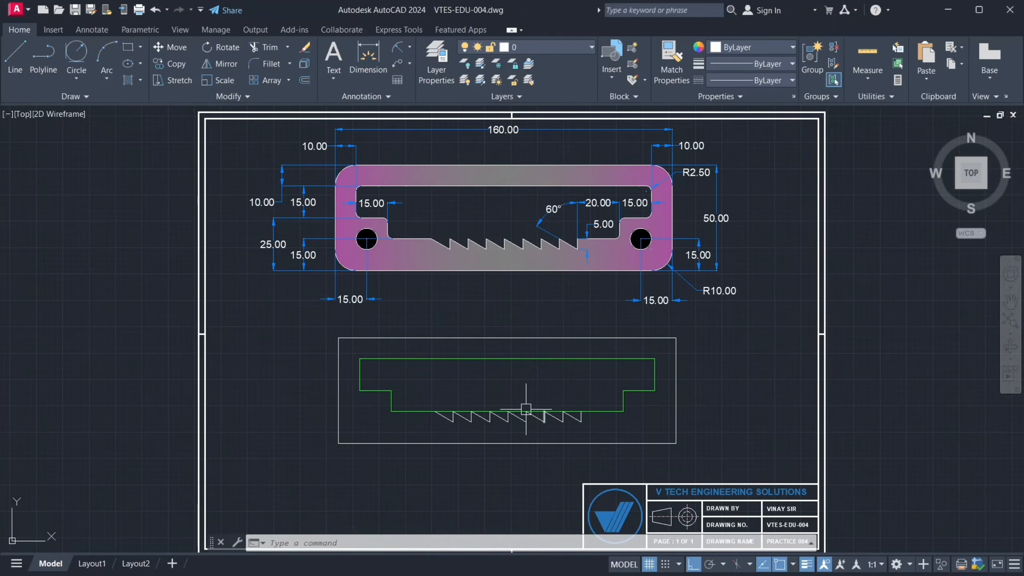
pyautogui.click(419, 411)
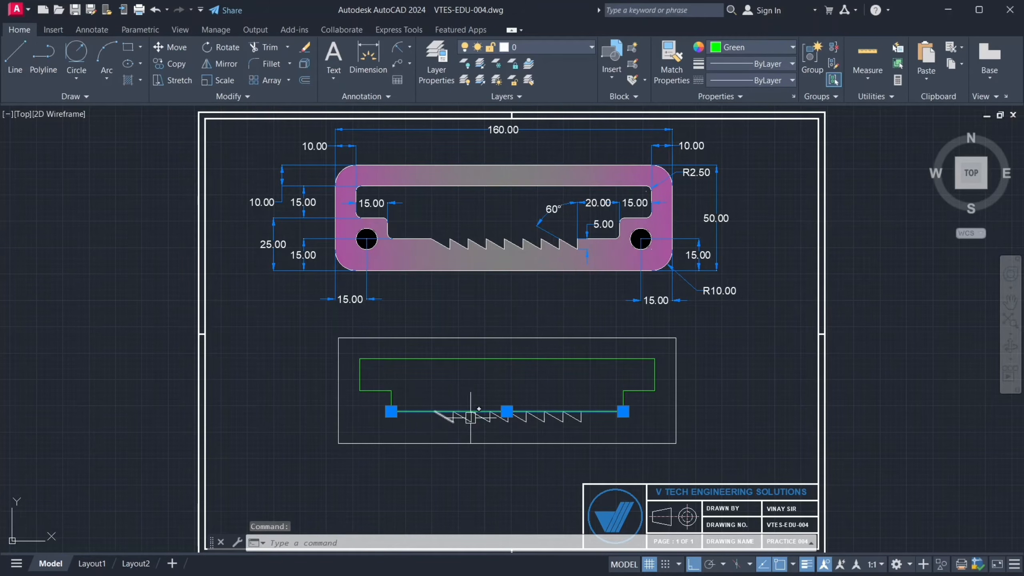
pyautogui.press('Delete')
pyautogui.write('l')
pyautogui.press('Return')
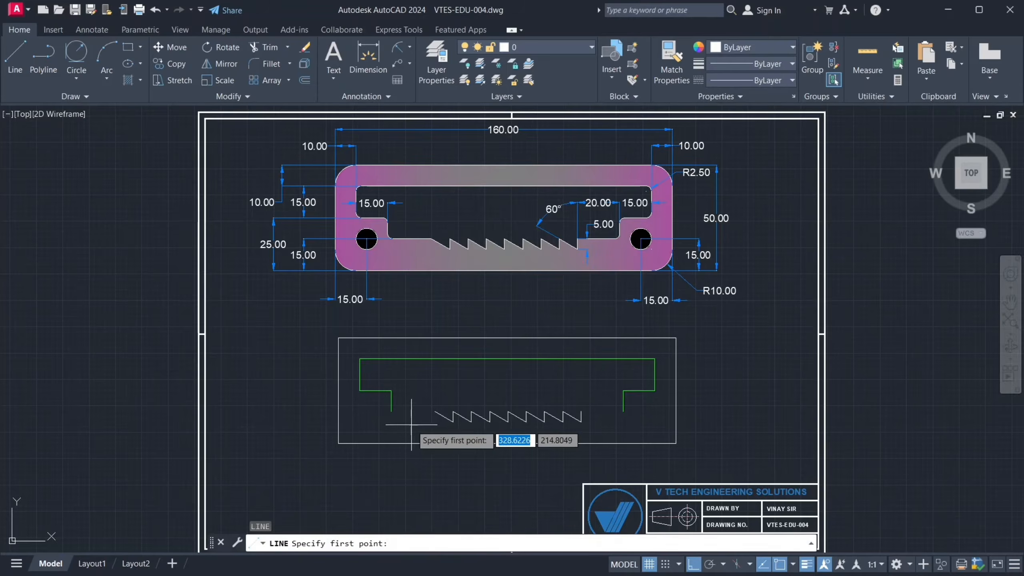
pyautogui.scroll(4, 407, 423)
pyautogui.click(356, 390)
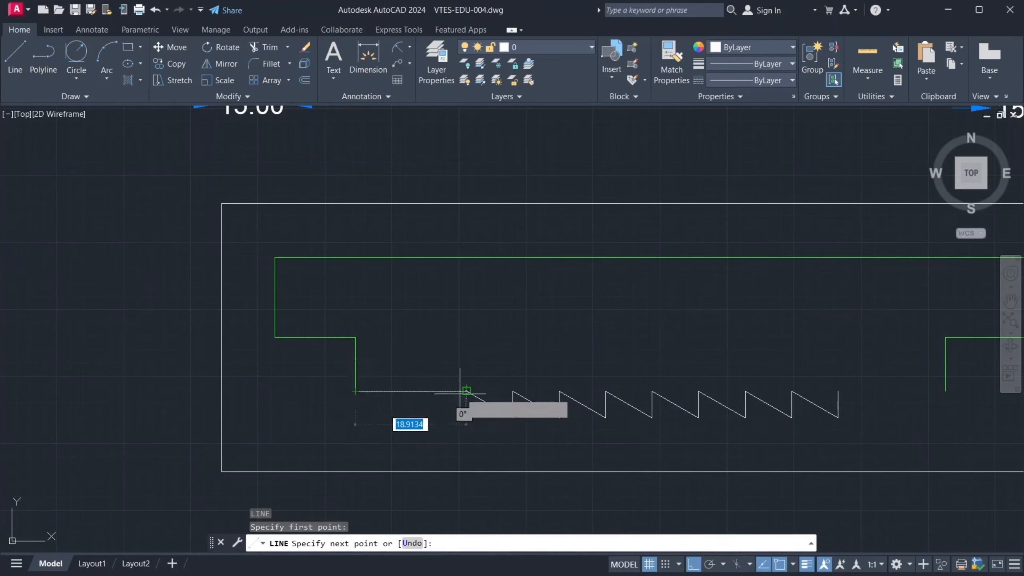
pyautogui.click(460, 392)
pyautogui.press('Escape')
# - Draw a horizontal line from the right step's lower end to the upper end of the rightmost tooth
pyautogui.moveTo(686, 377); pyautogui.dragTo(501, 381, button='middle')
pyautogui.press('Return')
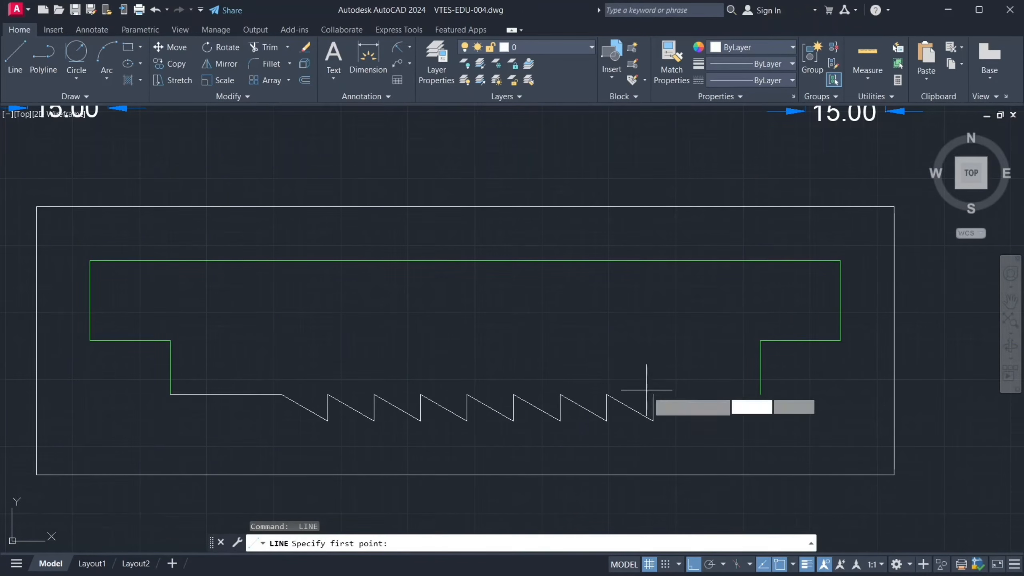
pyautogui.click(760, 394)
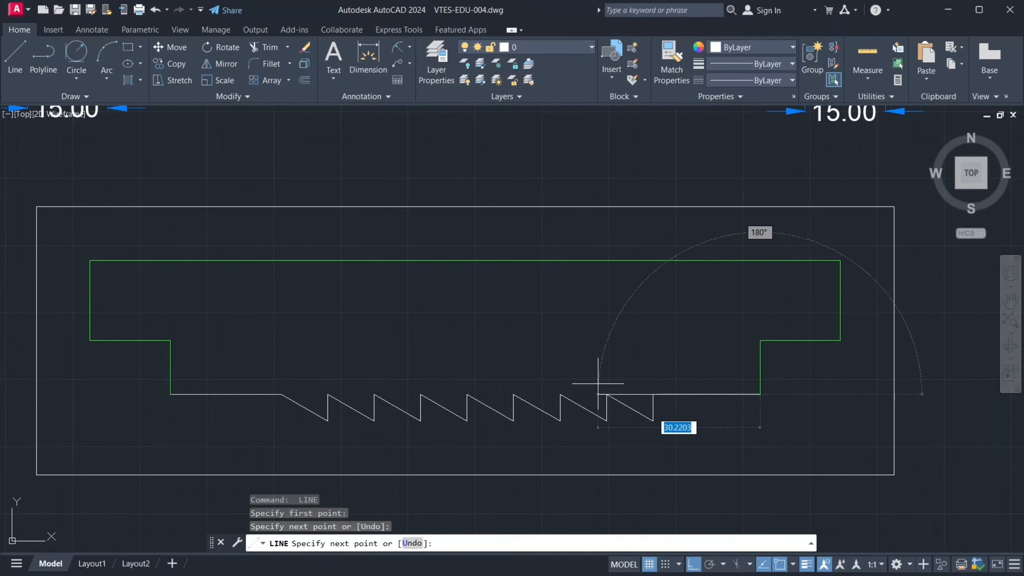
pyautogui.press('Escape')
# - Set the color of the whole inner cutout outline, including its teeth, to ByLayer
pyautogui.scroll(-2, 663, 382)
pyautogui.click(795, 409)
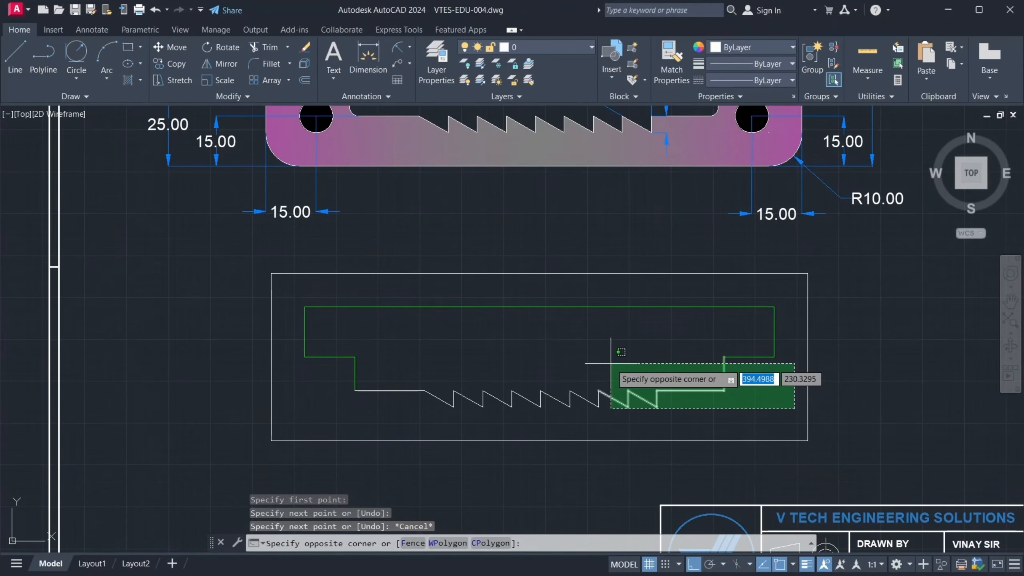
pyautogui.scroll(-2, 611, 363)
pyautogui.click(395, 300)
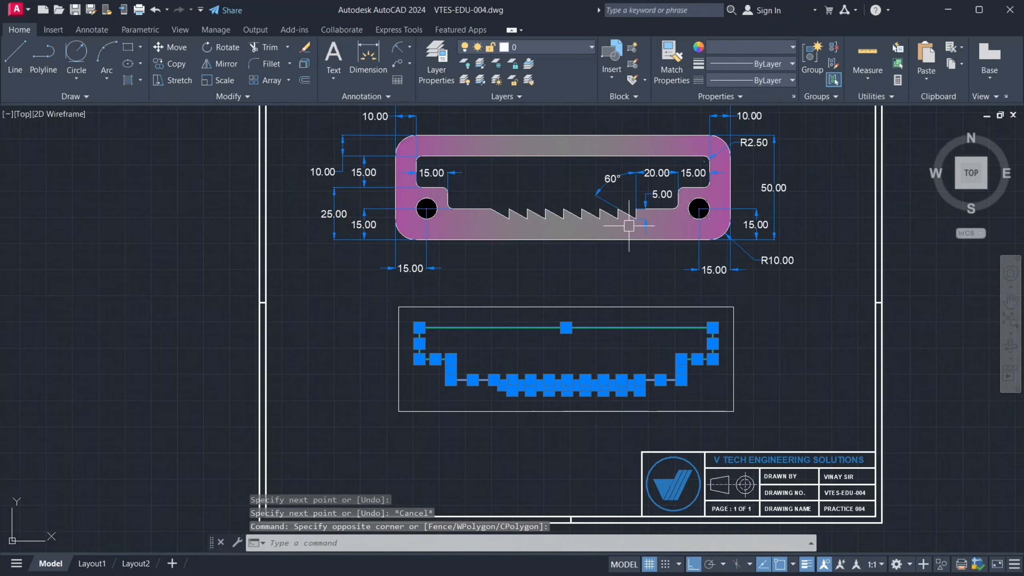
pyautogui.click(758, 48)
pyautogui.click(730, 60)
pyautogui.press('Escape')
pyautogui.press('Escape')
pyautogui.press('Escape')
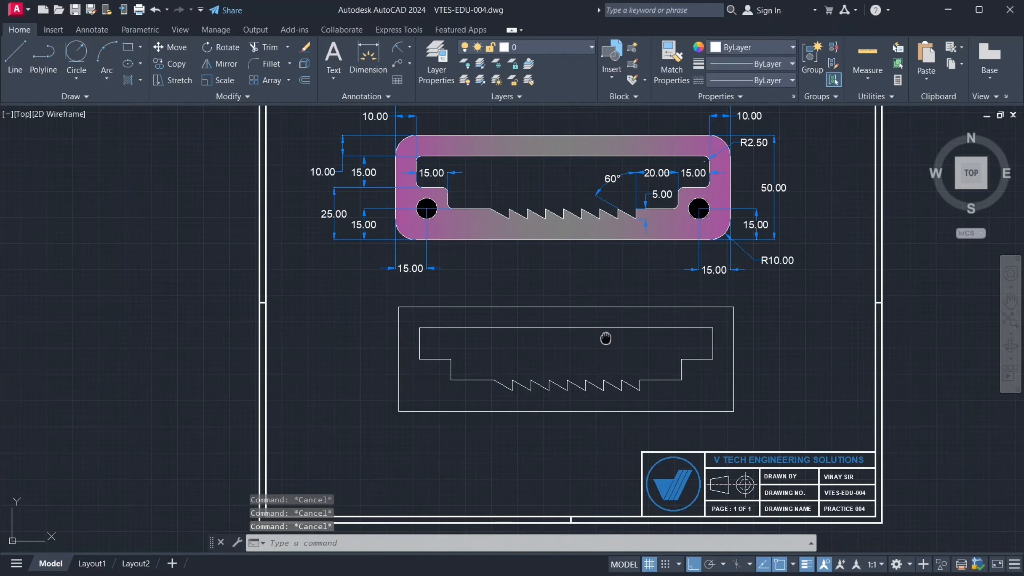
# - Examine the corner radius dimension of the inner cutout and its rounded step corners in the reference drawing
pyautogui.moveTo(605, 339); pyautogui.dragTo(609, 341, button='middle')
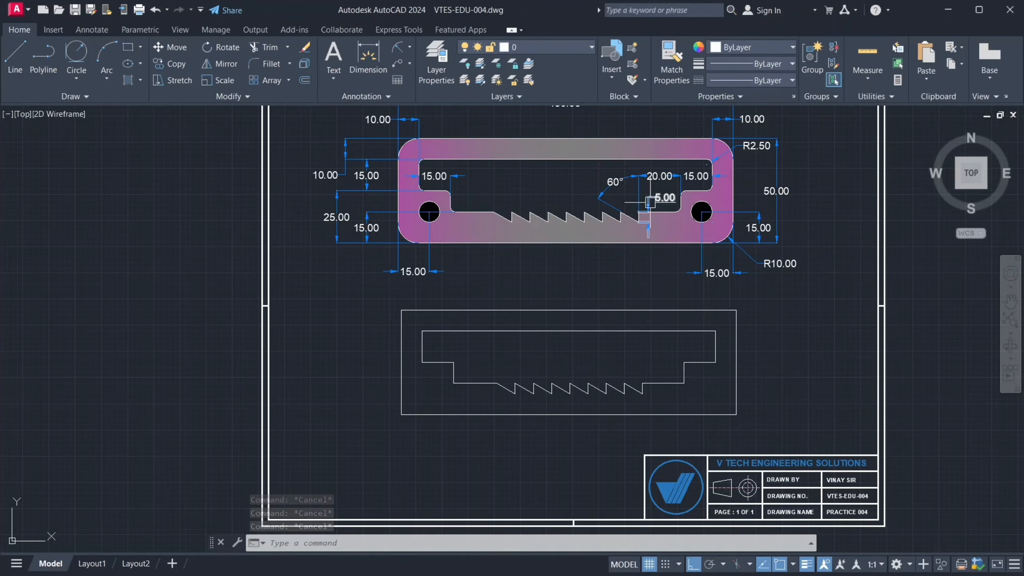
pyautogui.scroll(4, 650, 202)
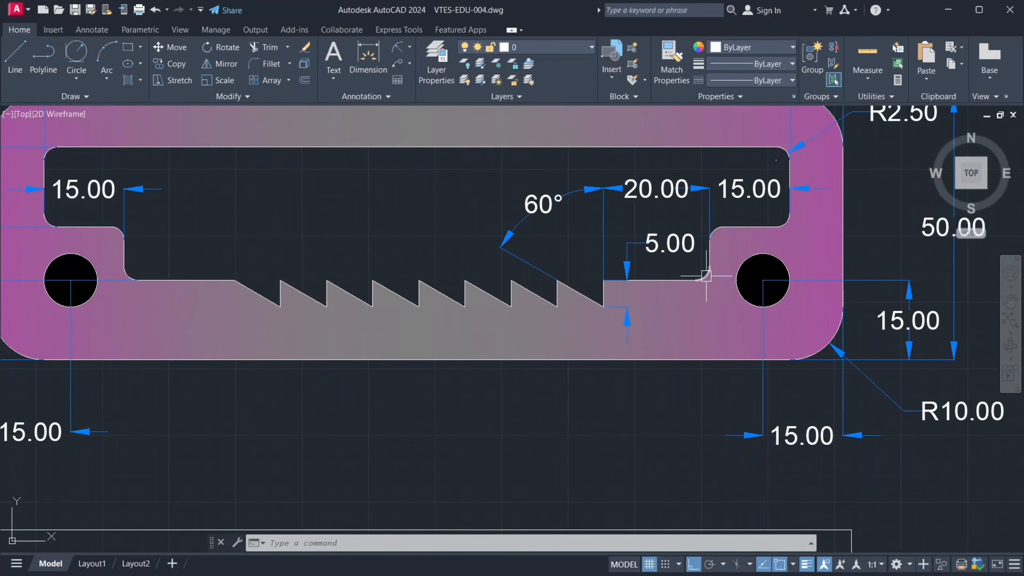
pyautogui.click(706, 276)
pyautogui.press('Escape')
pyautogui.press('Escape')
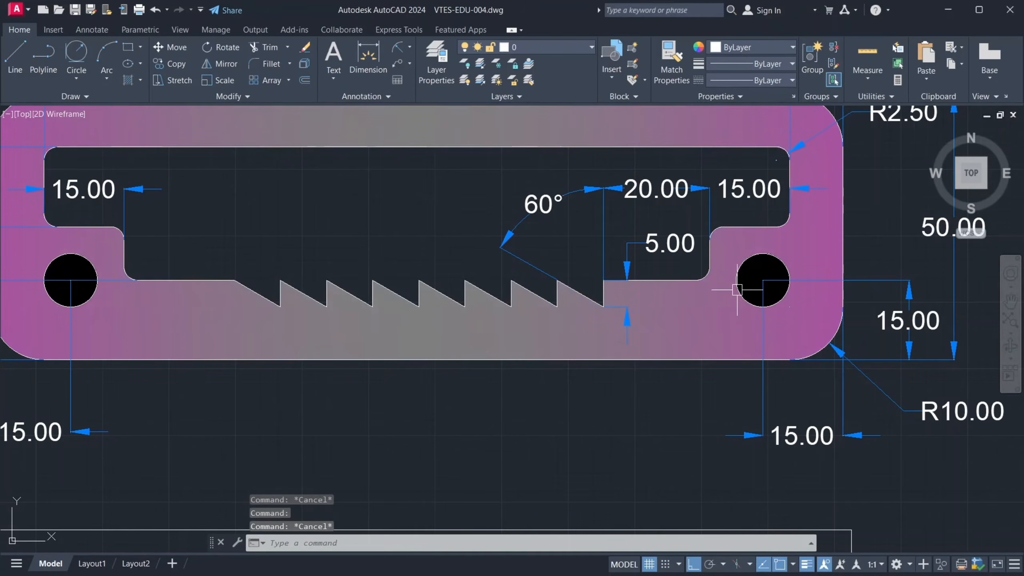
pyautogui.scroll(-2, 694, 273)
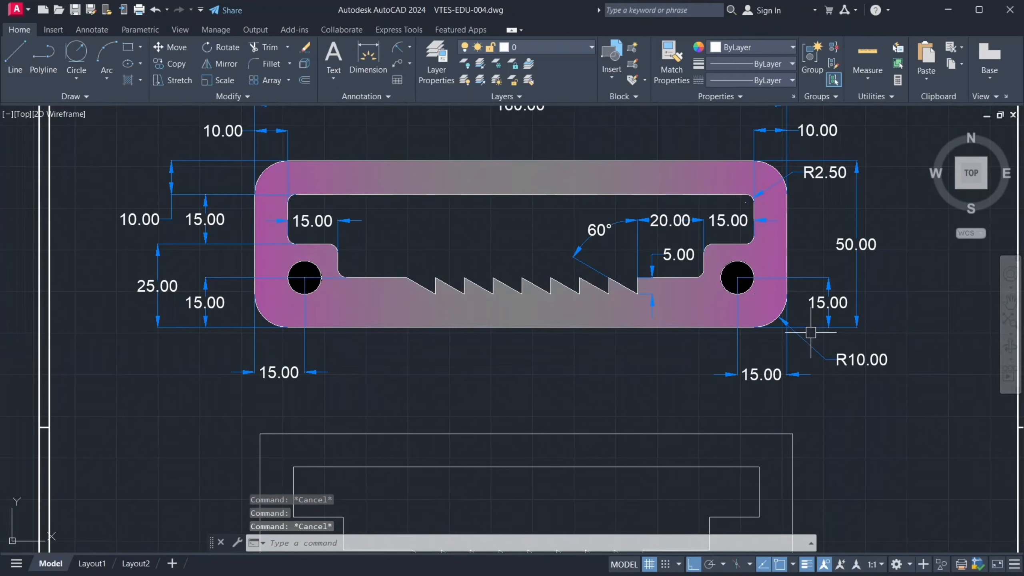
pyautogui.click(815, 186)
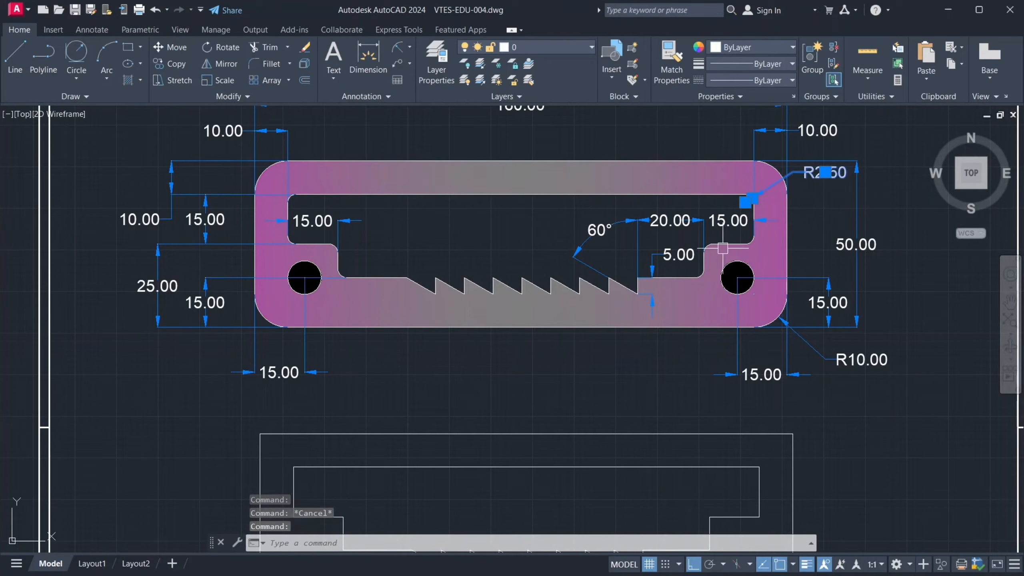
pyautogui.press('Escape')
pyautogui.scroll(-3, 570, 369)
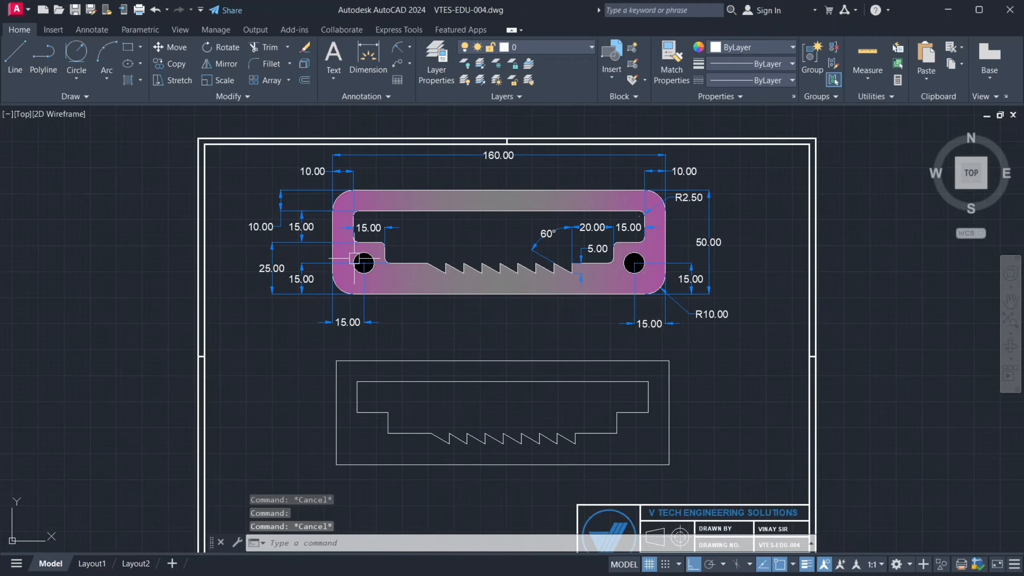
pyautogui.scroll(6, 355, 229)
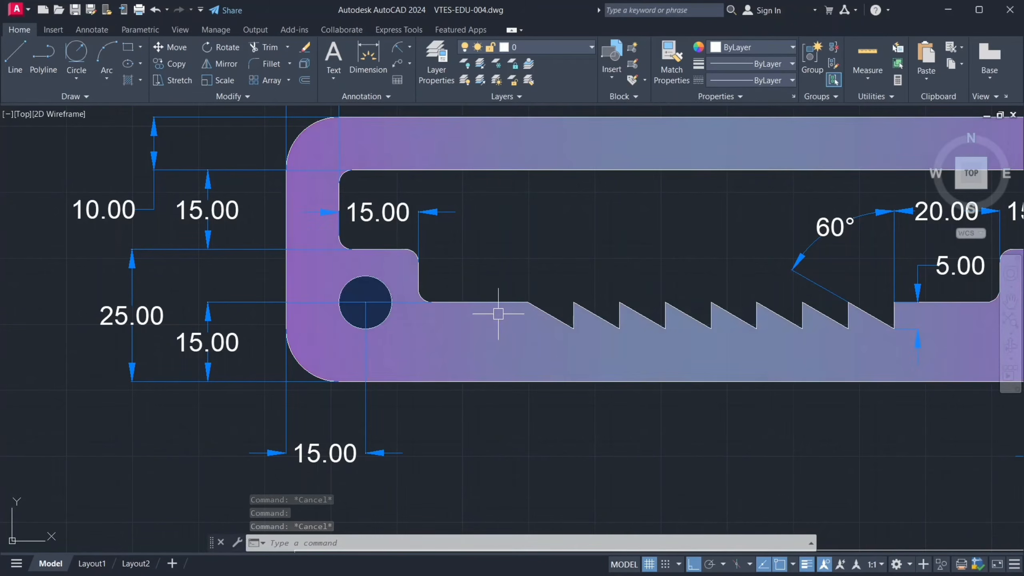
pyautogui.scroll(-4, 500, 313)
pyautogui.moveTo(871, 194); pyautogui.dragTo(846, 123, button='middle')
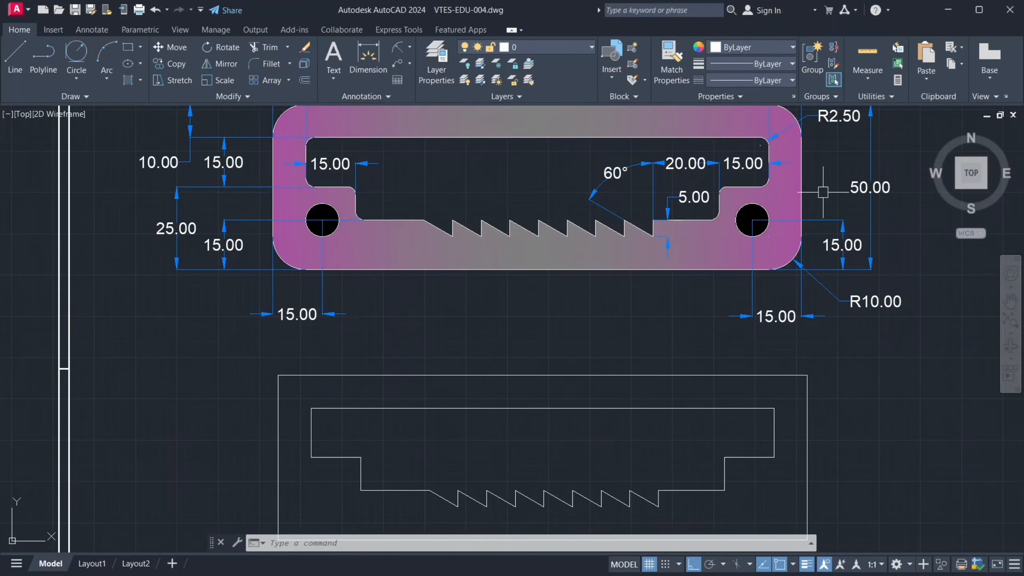
pyautogui.moveTo(525, 360); pyautogui.dragTo(509, 302, button='middle')
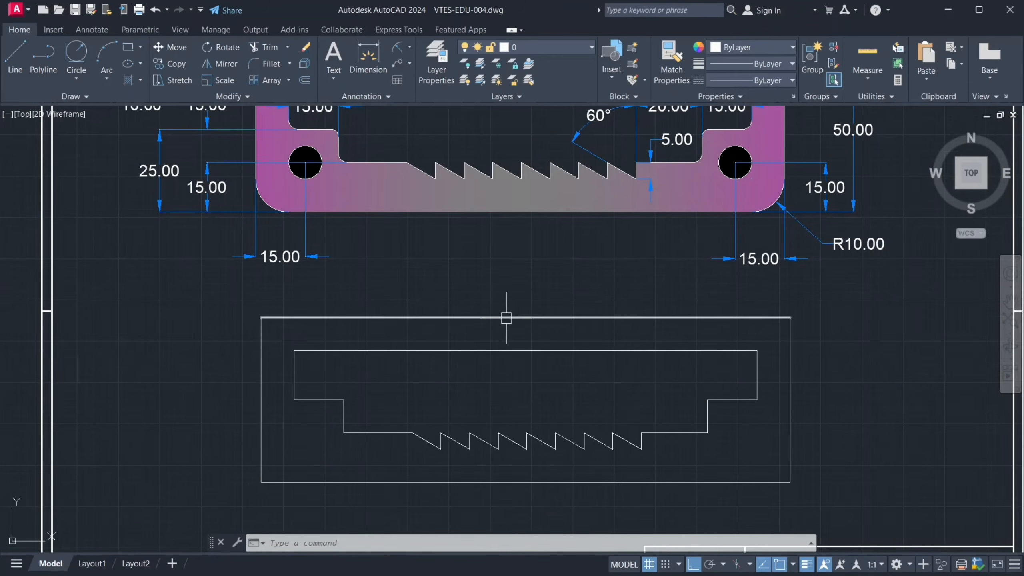
# - Fillet the upper-right corner of the redrawn inner cutout with a radius of 2.5
pyautogui.press('Return')
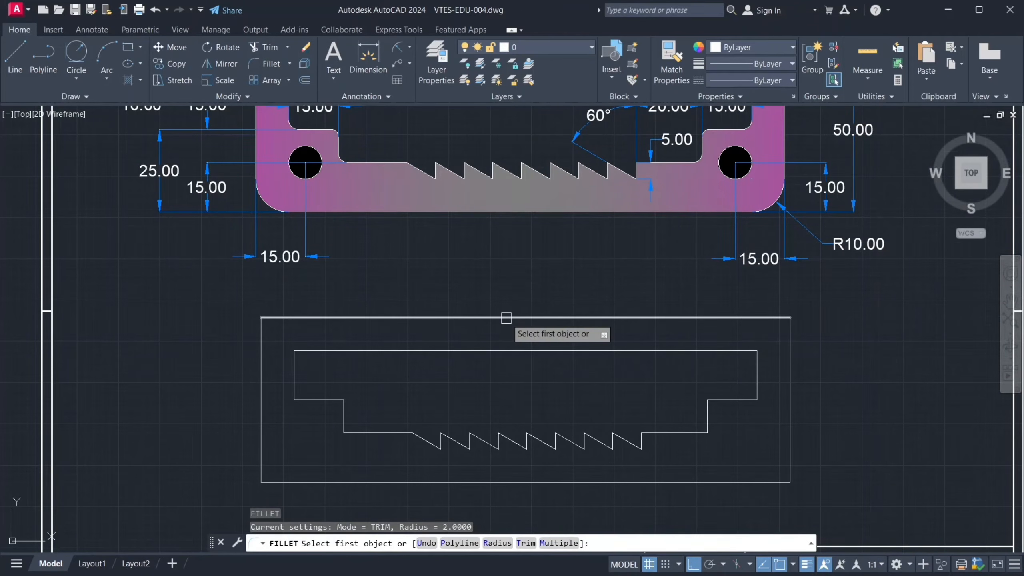
pyautogui.write('r')
pyautogui.press('Return')
pyautogui.write('2')
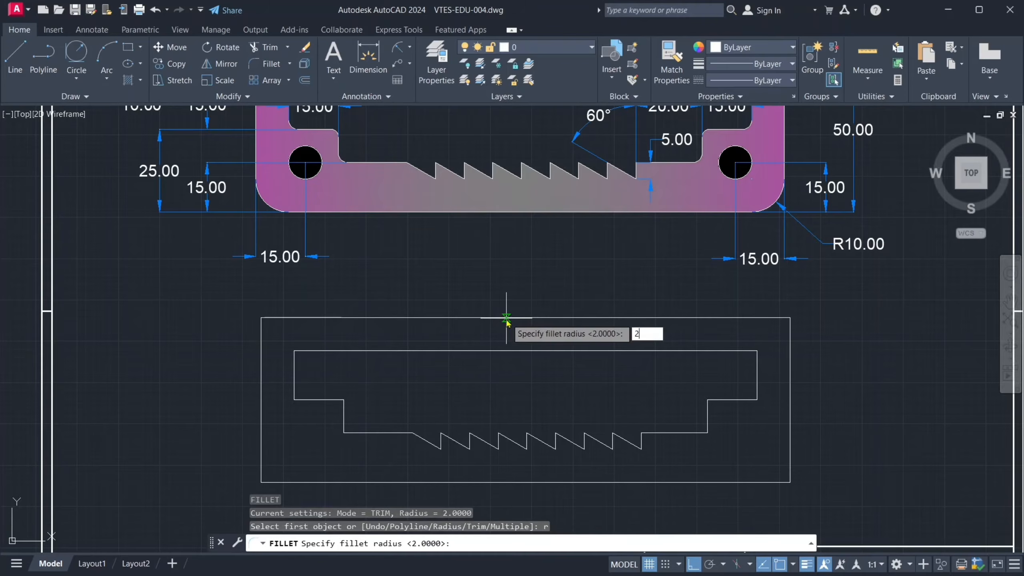
pyautogui.write('.5')
pyautogui.press('Return')
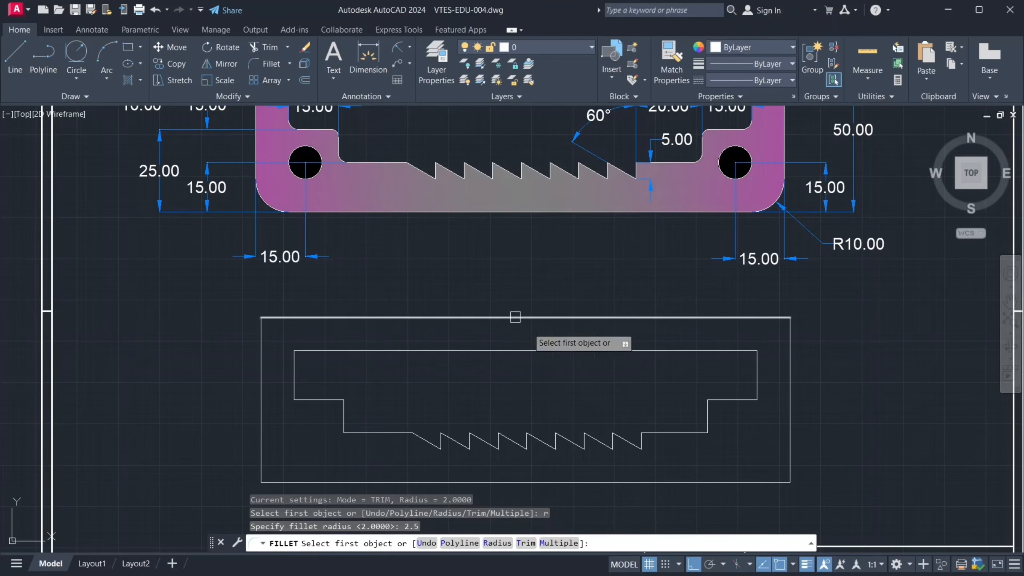
pyautogui.click(693, 351)
pyautogui.click(757, 369)
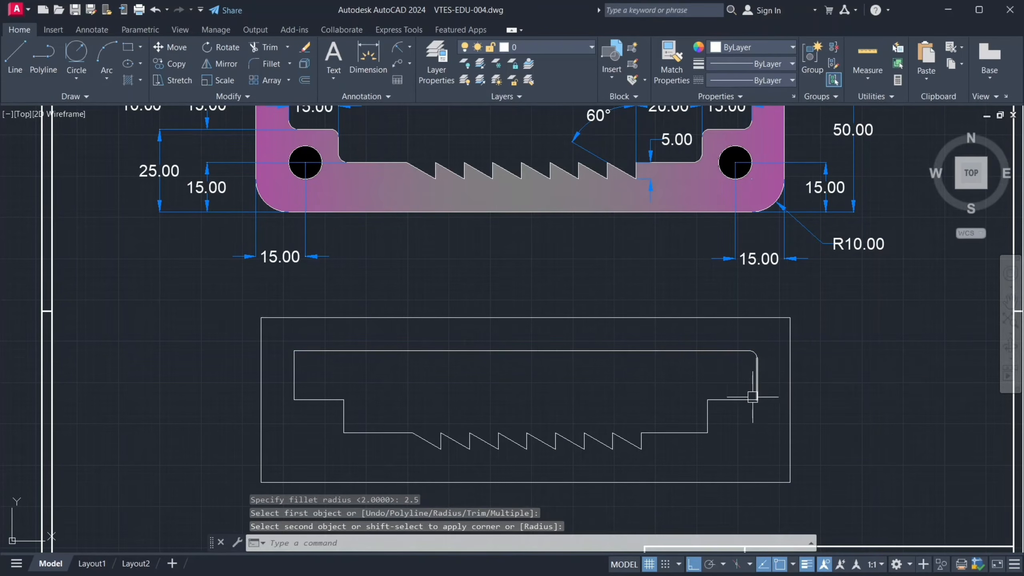
# - Fillet the cutout's lower outer corner on the right and both corners of the right step with radius 2.5
pyautogui.scroll(2, 753, 396)
pyautogui.press('Return')
pyautogui.click(767, 320)
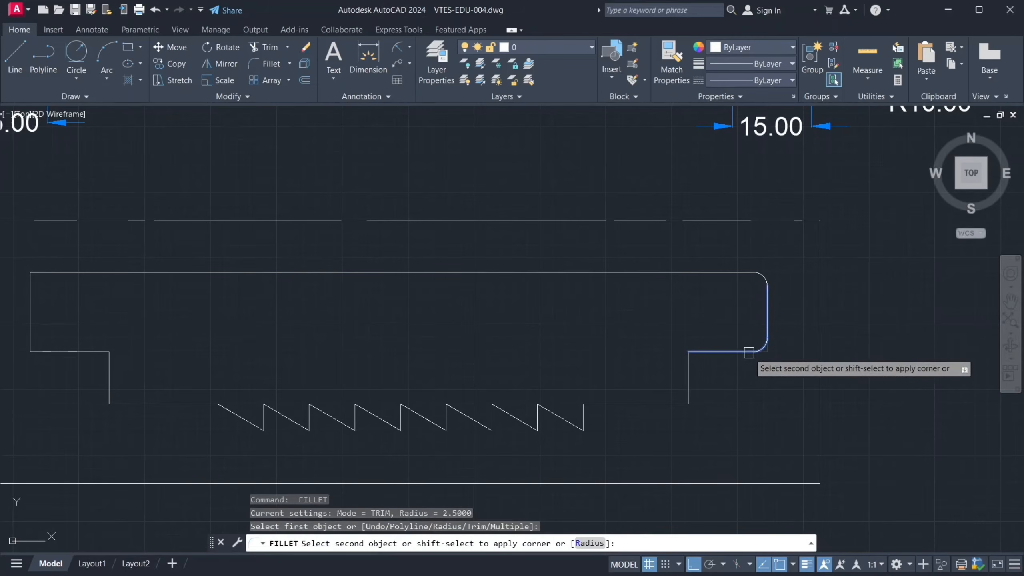
pyautogui.click(749, 352)
pyautogui.press('Return')
pyautogui.click(697, 351)
pyautogui.click(689, 376)
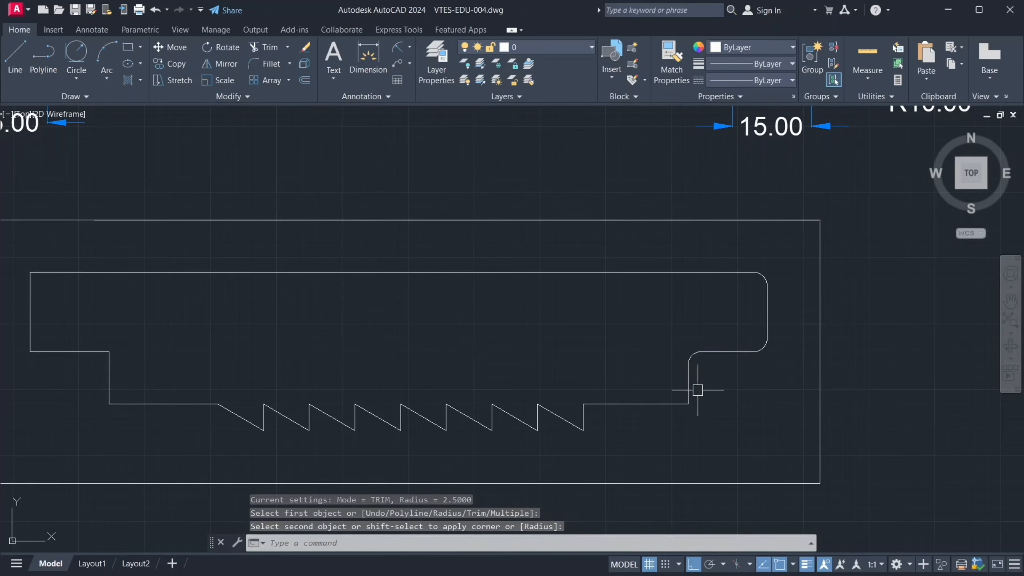
pyautogui.press('Return')
pyautogui.click(690, 379)
pyautogui.click(663, 404)
# - Fillet the lower and upper corners of the cutout's outermost left edge with the same 2.5 radius
pyautogui.press('Return')
pyautogui.scroll(-2, 613, 357)
pyautogui.moveTo(613, 357); pyautogui.dragTo(635, 430, button='middle')
pyautogui.scroll(2, 674, 176)
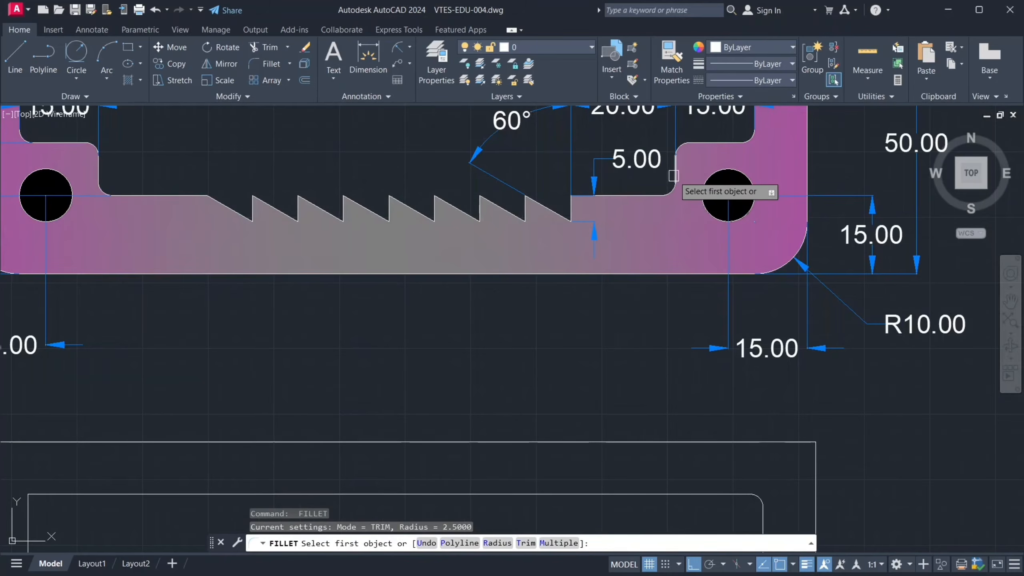
pyautogui.scroll(-2, 588, 259)
pyautogui.moveTo(453, 331); pyautogui.dragTo(566, 304, button='middle')
pyautogui.scroll(2, 480, 354)
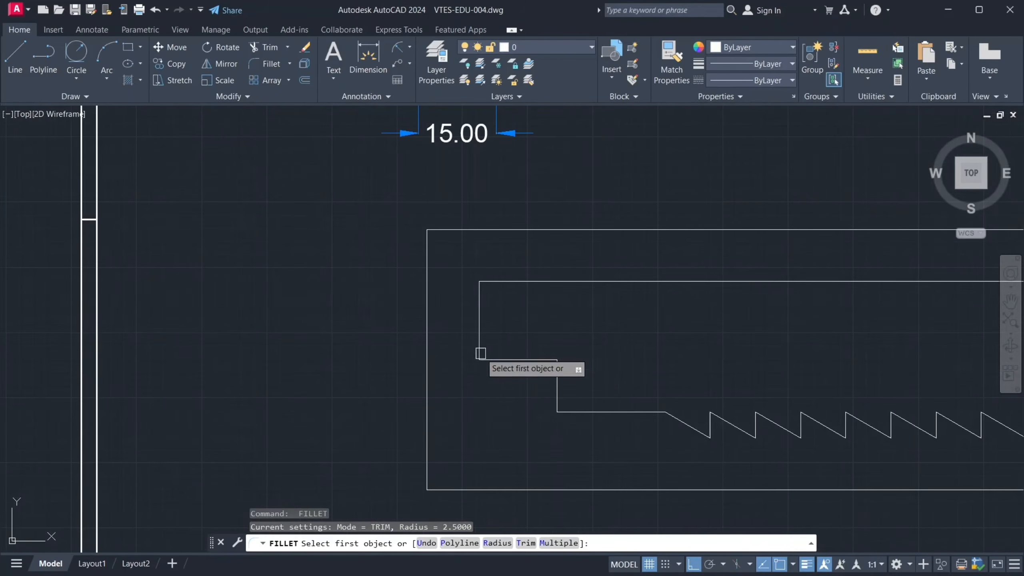
pyautogui.click(513, 361)
pyautogui.click(480, 337)
pyautogui.press('Return')
pyautogui.click(479, 305)
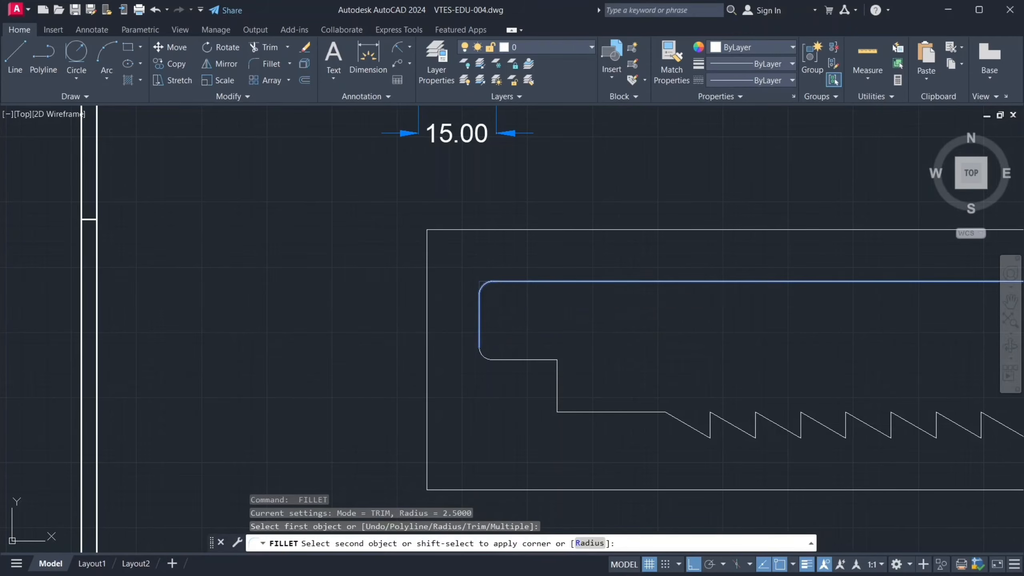
# - Fillet the upper and lower corners of the cutout's left step with the 2.5 radius
pyautogui.click(529, 359)
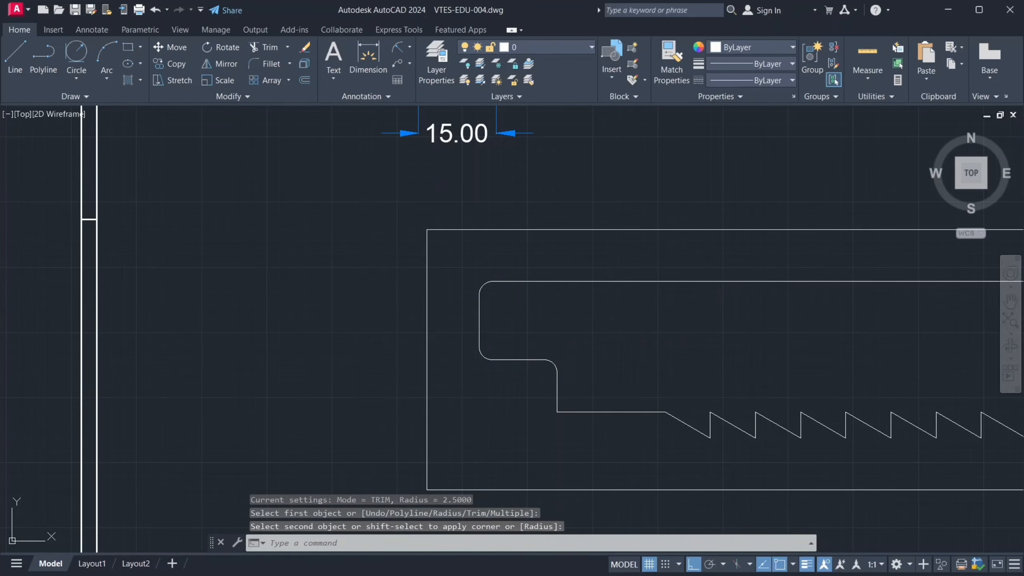
pyautogui.press('Return')
pyautogui.click(576, 412)
pyautogui.click(554, 395)
# - Fillet the upper-right corner of the outer rectangle with a radius of 10
pyautogui.scroll(-2, 453, 388)
pyautogui.moveTo(584, 378)
pyautogui.mouseDown(button='middle')
pyautogui.moveTo(561, 380)
pyautogui.moveTo(591, 378)
pyautogui.mouseUp(button='middle')
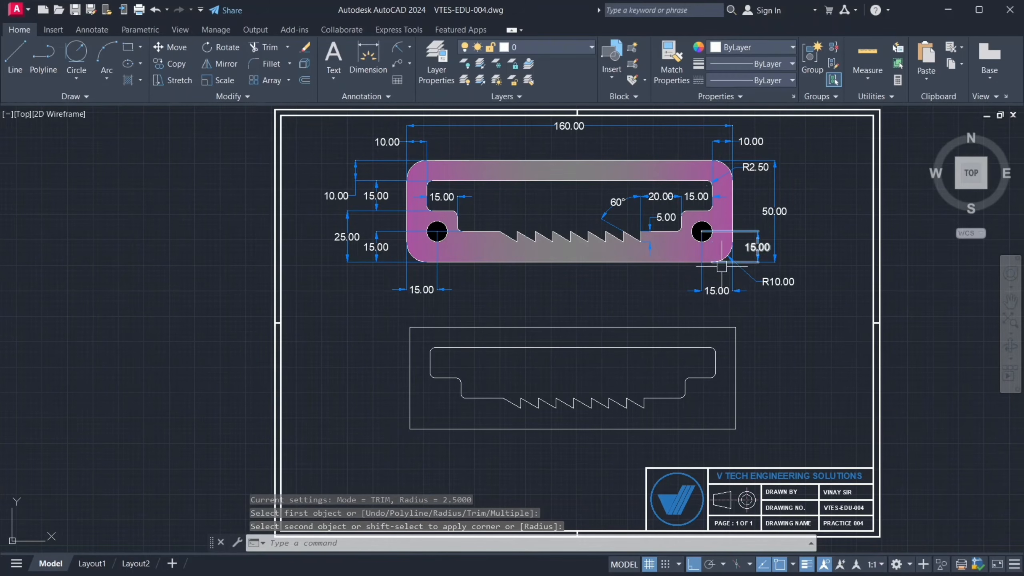
pyautogui.moveTo(788, 350); pyautogui.dragTo(783, 344, button='middle')
pyautogui.press('Return')
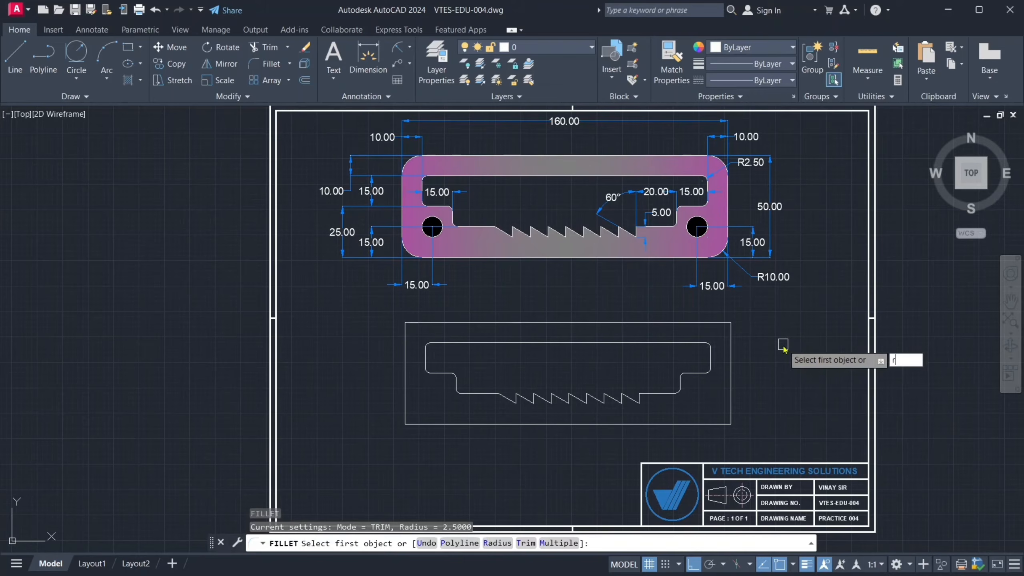
pyautogui.write('r')
pyautogui.press('Return')
pyautogui.write('10')
pyautogui.press('Return')
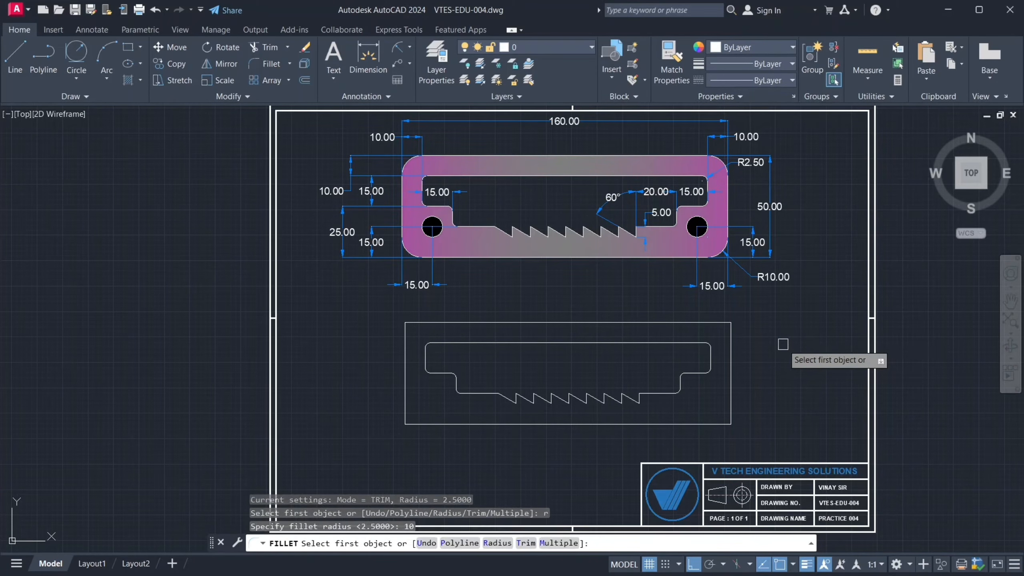
pyautogui.click(731, 335)
pyautogui.click(711, 327)
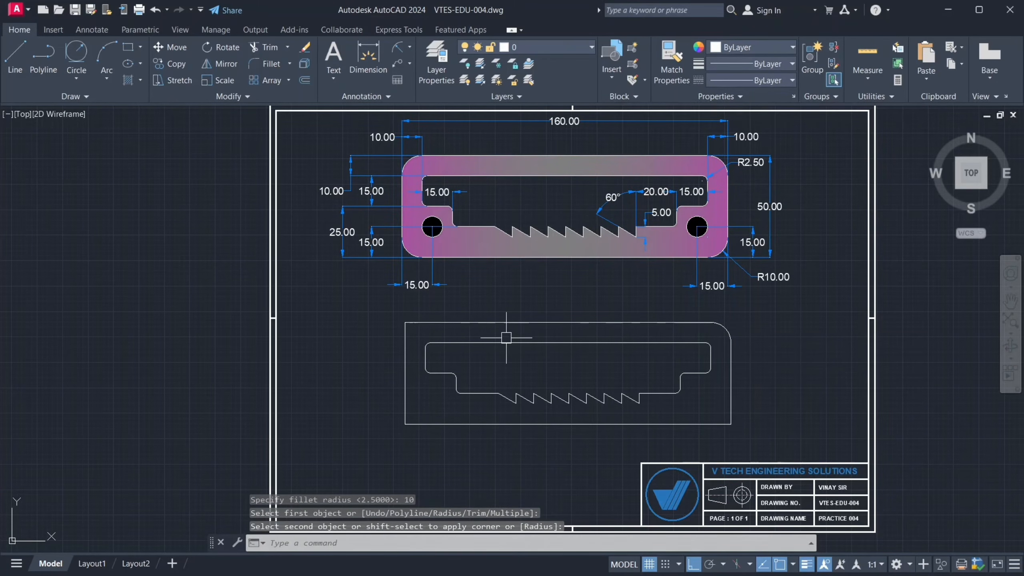
# - Fillet the outer rectangle's upper-left, lower-left and lower-right corners with the same radius of 10
pyautogui.press('Return')
pyautogui.click(427, 323)
pyautogui.click(410, 356)
pyautogui.press('Return')
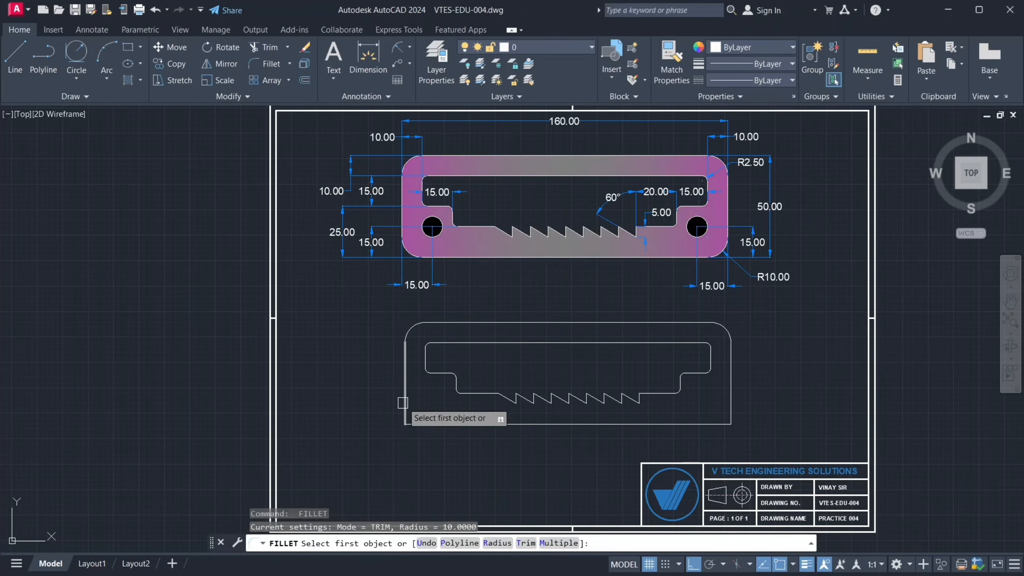
pyautogui.click(405, 405)
pyautogui.click(437, 425)
pyautogui.press('Return')
pyautogui.click(705, 427)
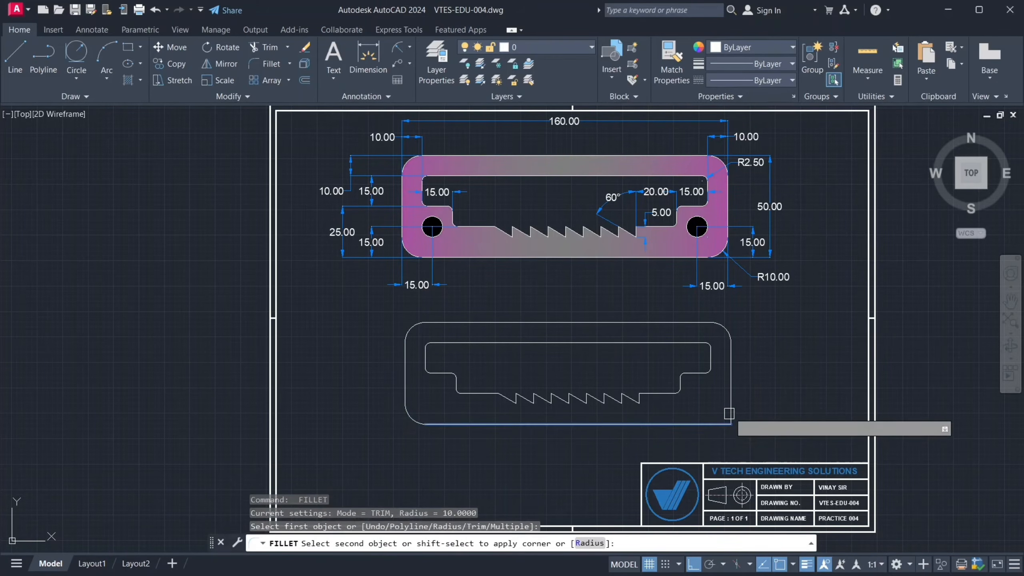
pyautogui.click(730, 403)
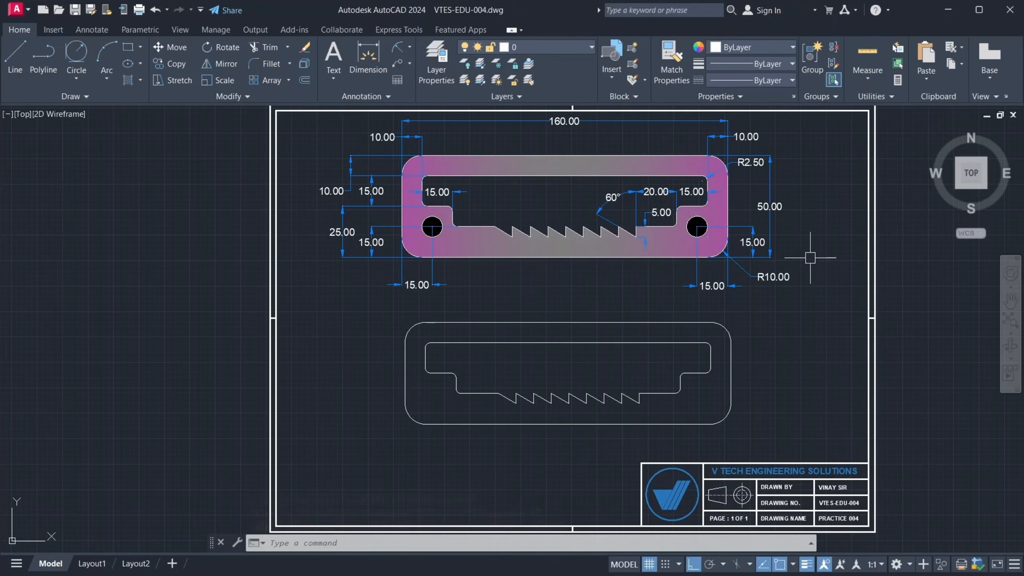
# - Add a diameter dimension to the left hole of the reference part, placed below the part's lower edge
pyautogui.moveTo(810, 258)
pyautogui.mouseDown(button='middle')
pyautogui.moveTo(814, 269)
pyautogui.moveTo(769, 279)
pyautogui.moveTo(781, 298)
pyautogui.mouseUp(button='middle')
pyautogui.scroll(2, 748, 255)
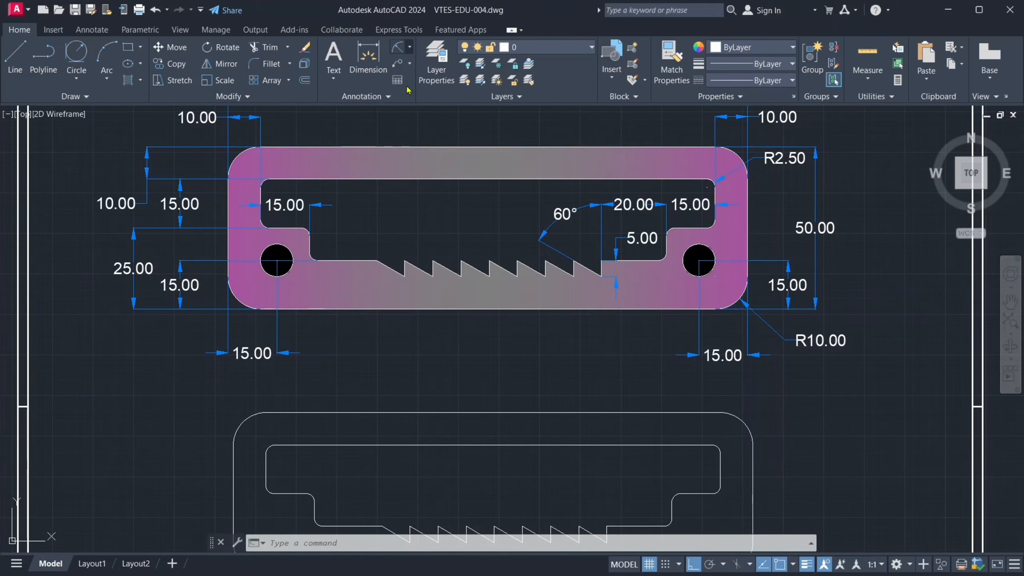
pyautogui.click(409, 47)
pyautogui.click(421, 206)
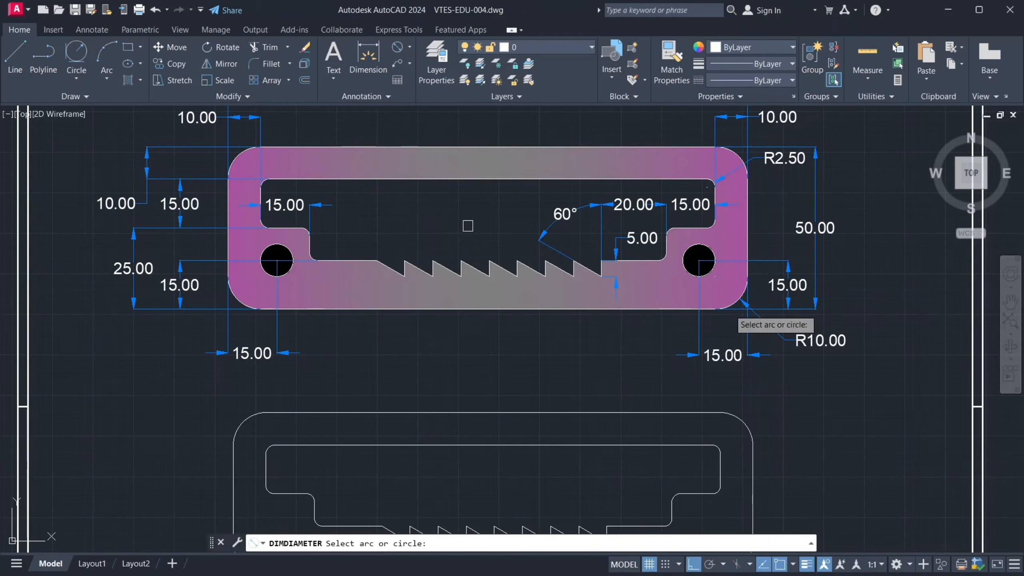
pyautogui.click(288, 273)
pyautogui.click(325, 350)
# - Examine how the right hole in the reference is located from the part's bottom and right edges
pyautogui.scroll(-5, 633, 343)
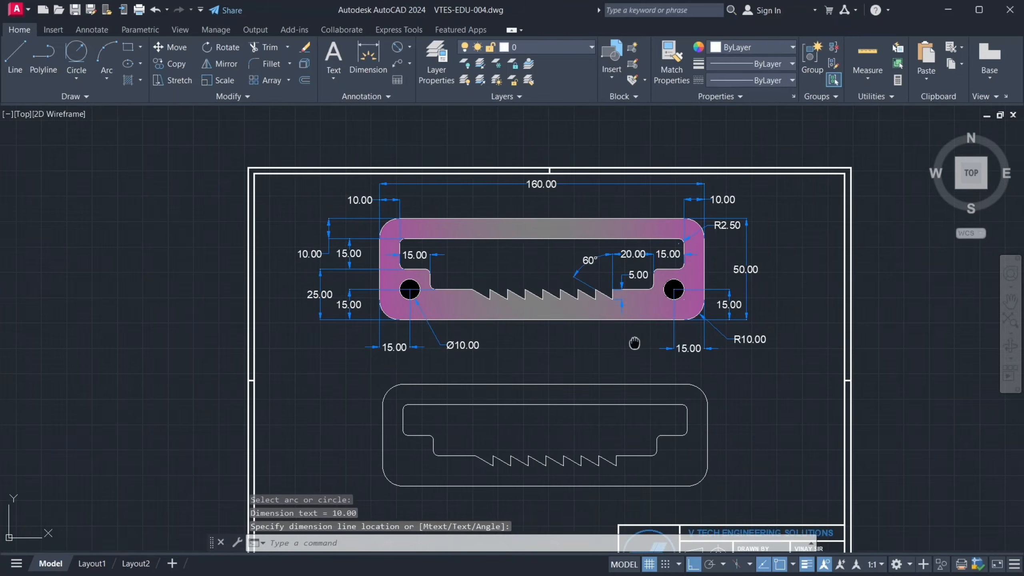
pyautogui.scroll(2, 699, 279)
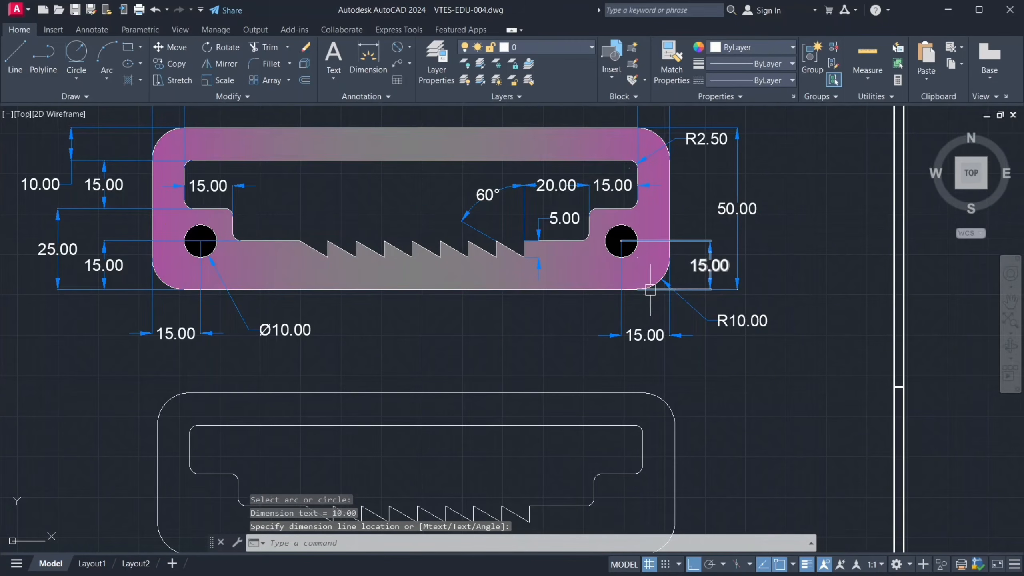
pyautogui.click(595, 290)
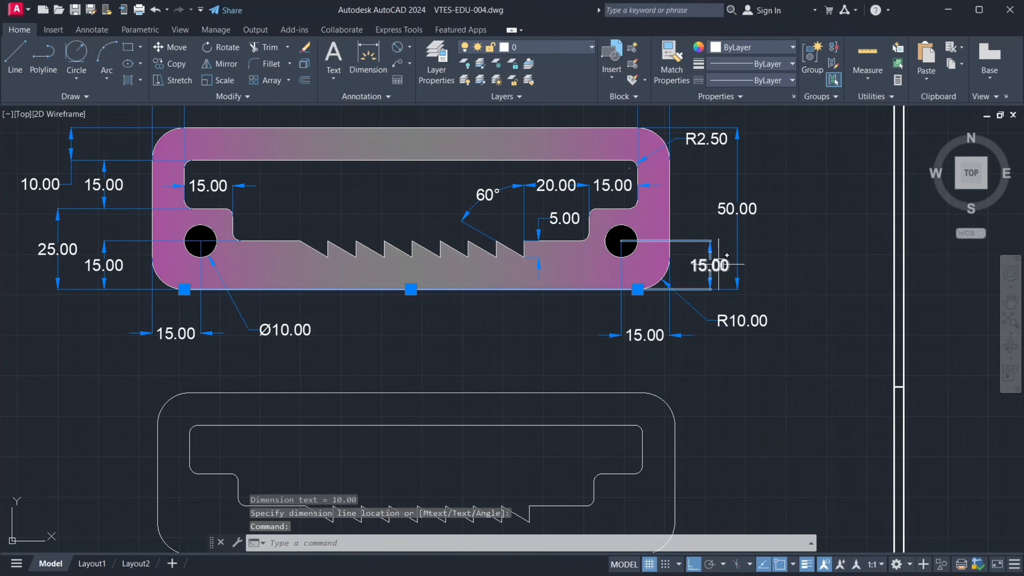
pyautogui.press('Escape')
pyautogui.press('Escape')
pyautogui.click(670, 225)
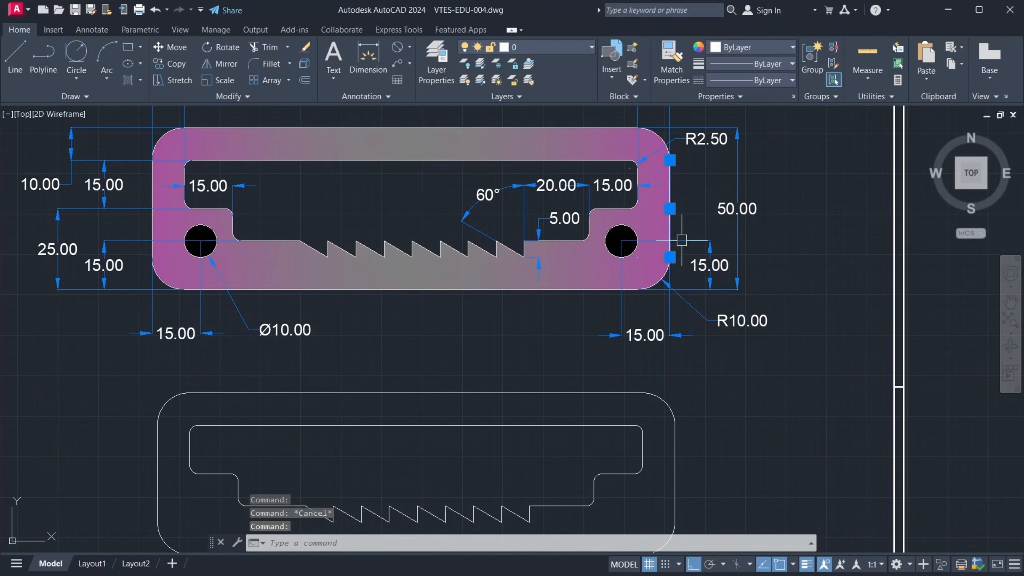
pyautogui.press('Escape')
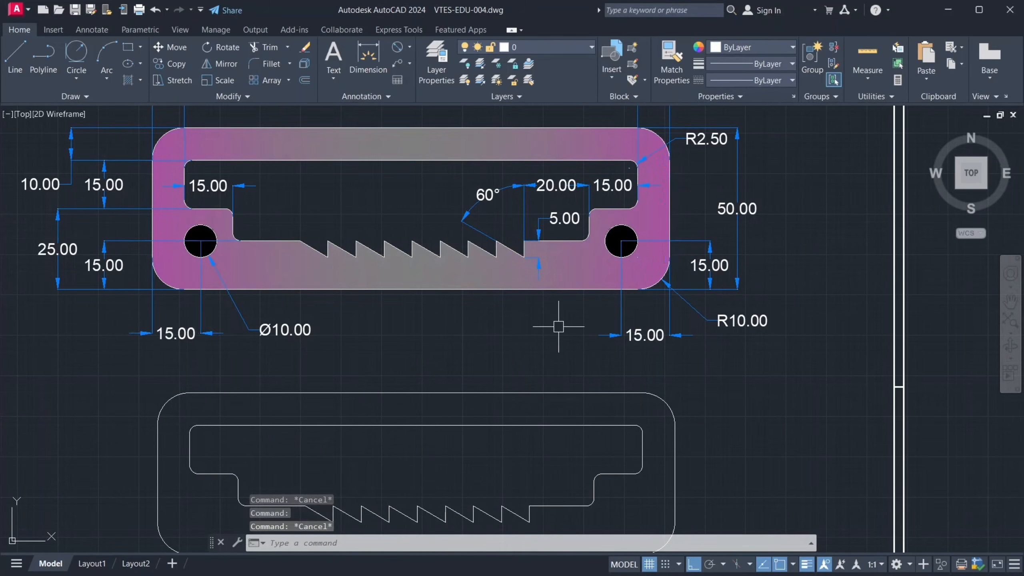
# - Offset the redrawn part's straight left and bottom edges inward by 15 as construction lines for the left hole's centre
pyautogui.scroll(-2, 509, 354)
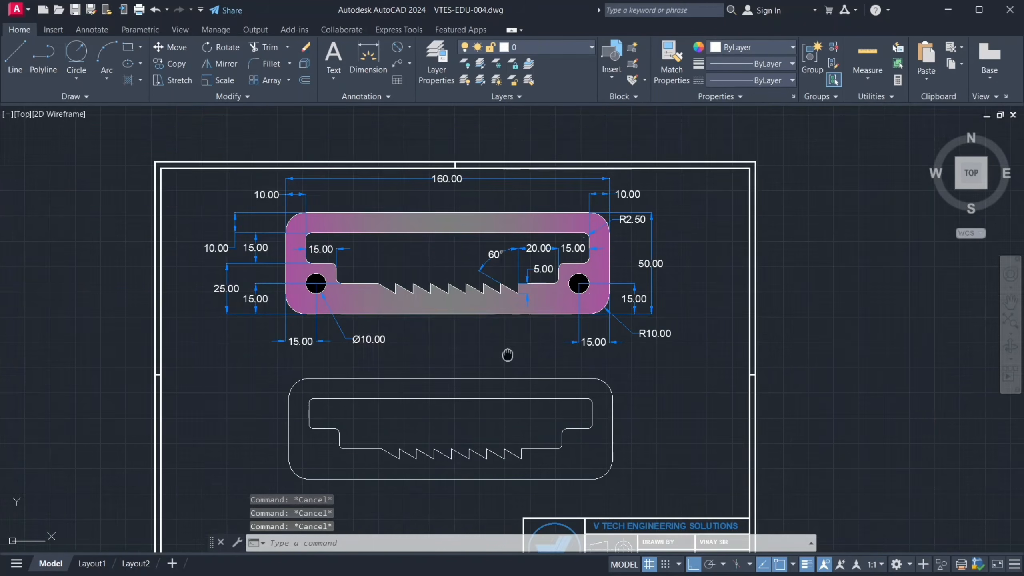
pyautogui.moveTo(508, 355); pyautogui.dragTo(509, 308, button='middle')
pyautogui.scroll(2, 297, 408)
pyautogui.click(291, 392)
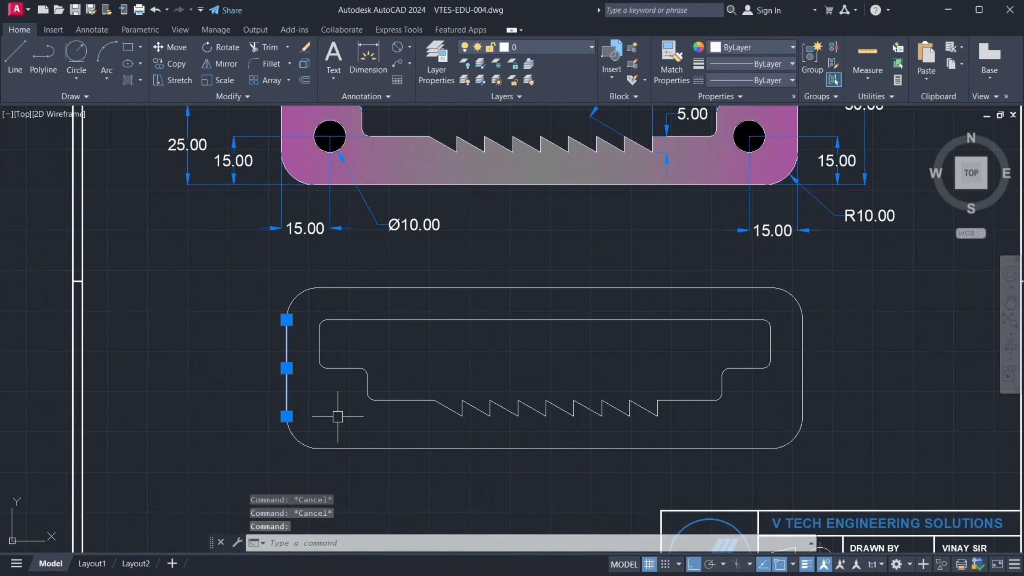
pyautogui.write('o')
pyautogui.press('Return')
pyautogui.press('Return')
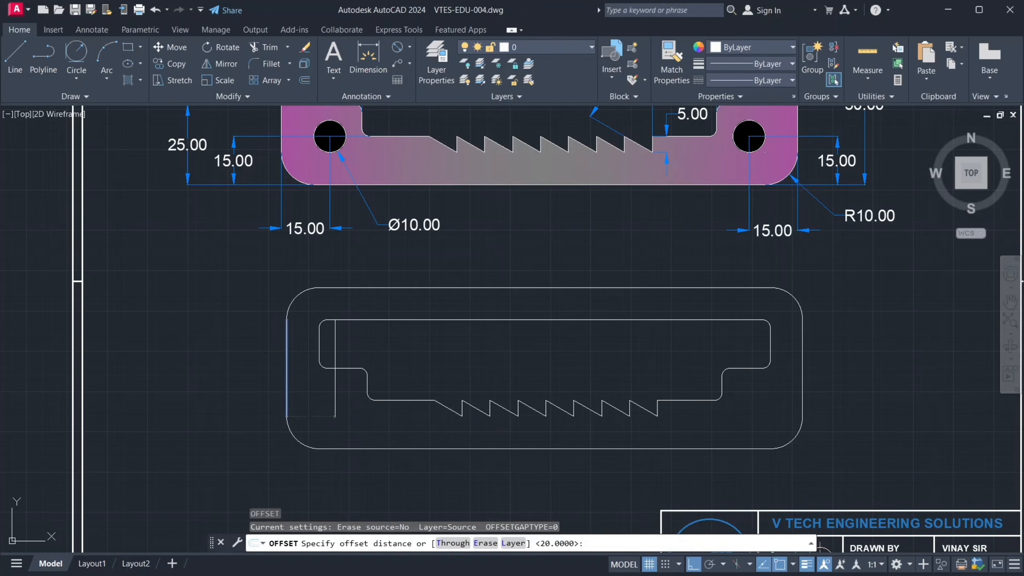
pyautogui.click(366, 448)
pyautogui.click(366, 426)
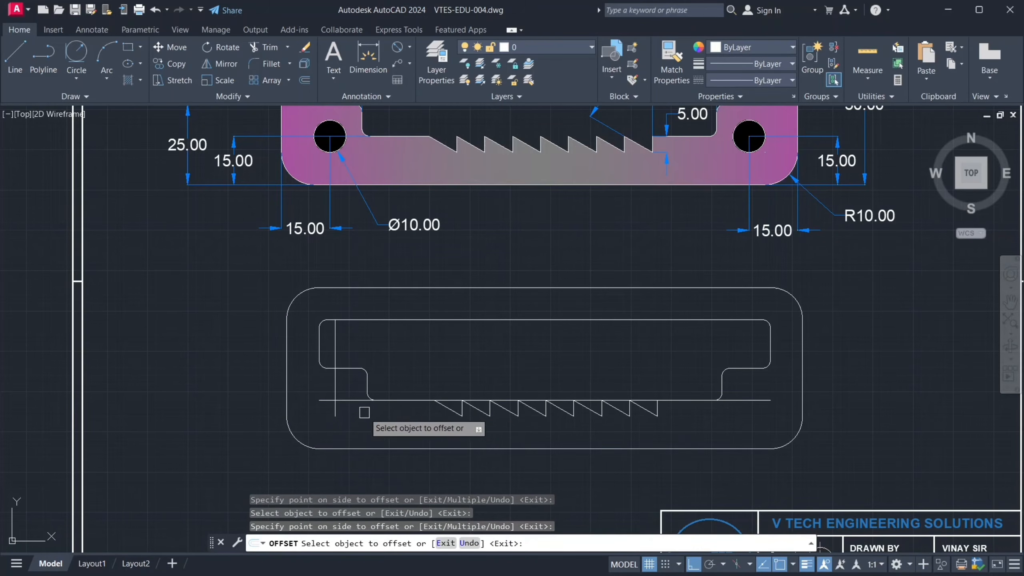
pyautogui.press('Escape')
# - Draw a circle of diameter 10 centred on the intersection of the two offset construction lines
pyautogui.write('c')
pyautogui.press('Return')
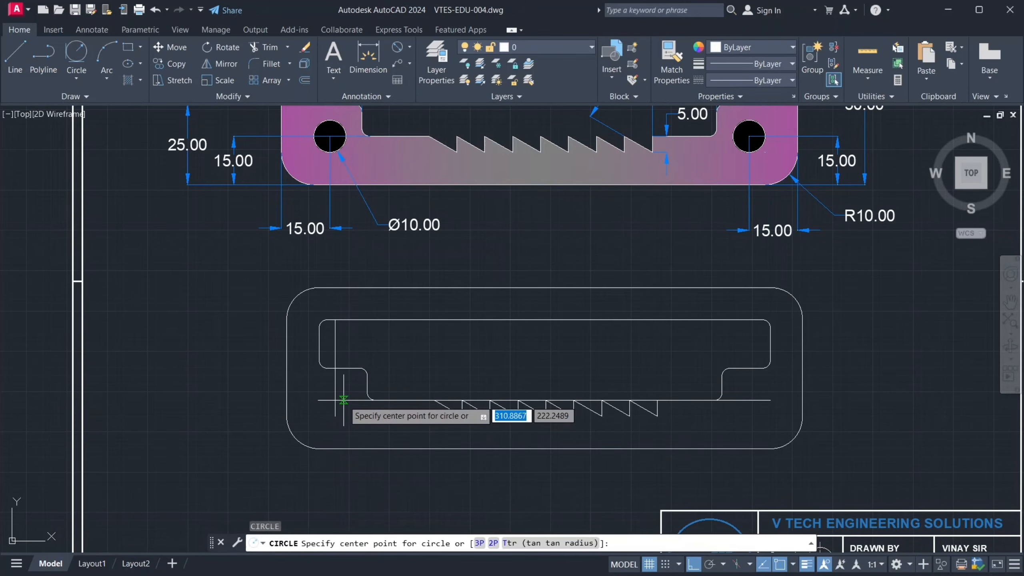
pyautogui.click(335, 400)
pyautogui.write('d')
pyautogui.press('Return')
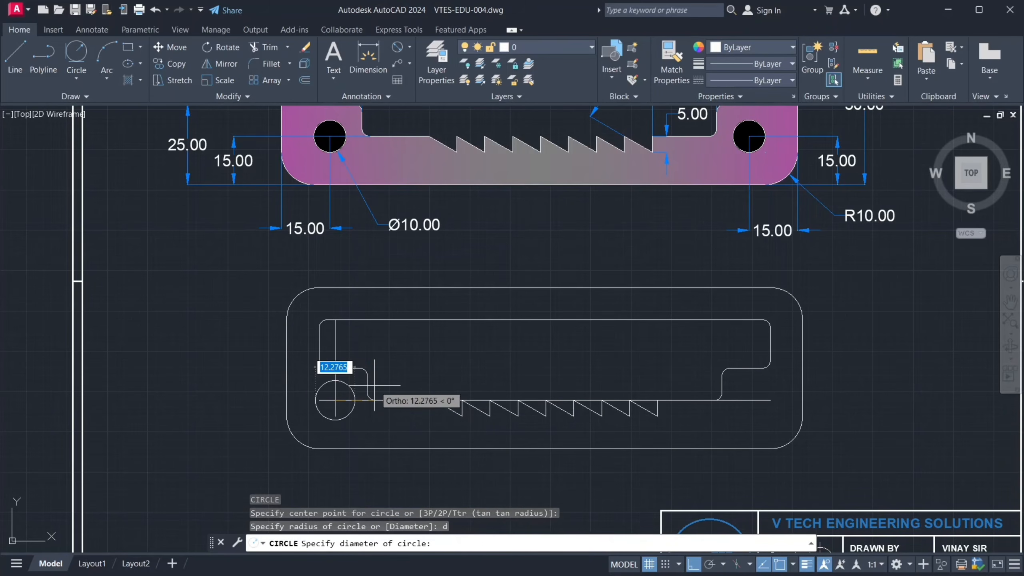
pyautogui.write('10')
pyautogui.press('Return')
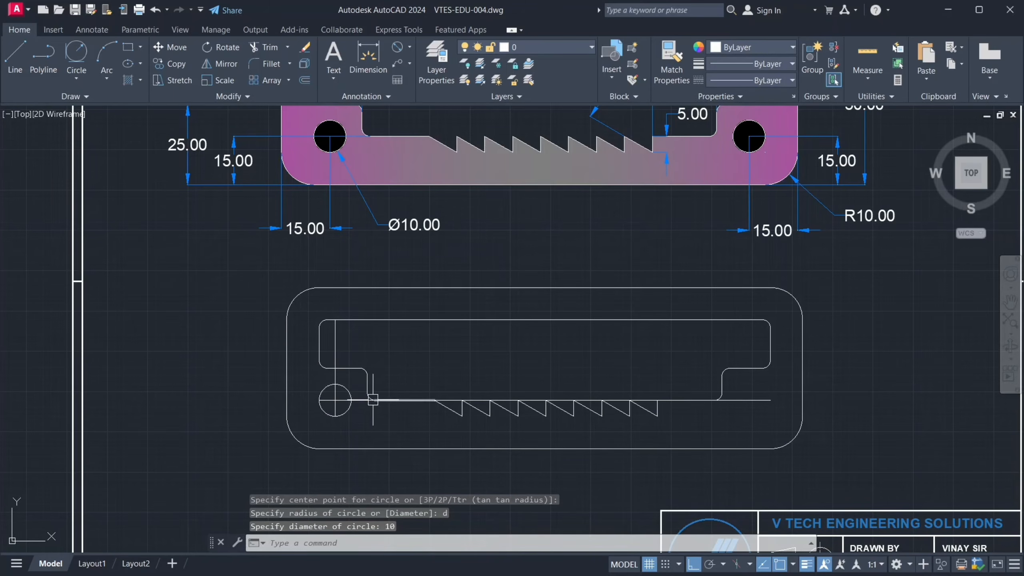
# - Delete the vertical and horizontal construction lines running through the left hole
pyautogui.scroll(2, 373, 399)
pyautogui.click(336, 399)
pyautogui.click(336, 395)
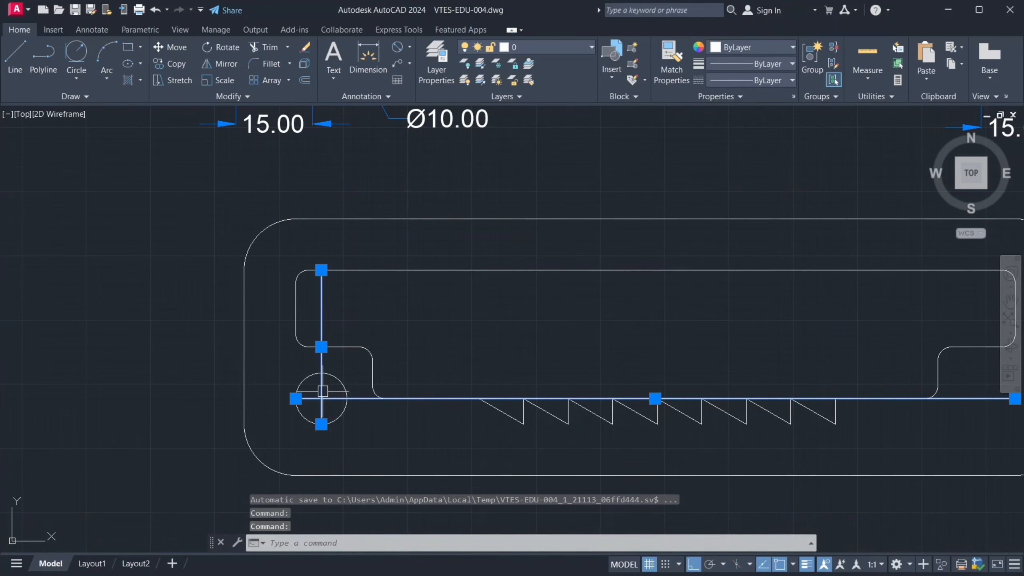
pyautogui.press('Delete')
# - Mirror the left hole about the vertical line through the midpoint of the outer top edge, keeping the original
pyautogui.scroll(-2, 335, 394)
pyautogui.moveTo(339, 398); pyautogui.dragTo(329, 401, button='middle')
pyautogui.click(328, 401)
pyautogui.write('m')
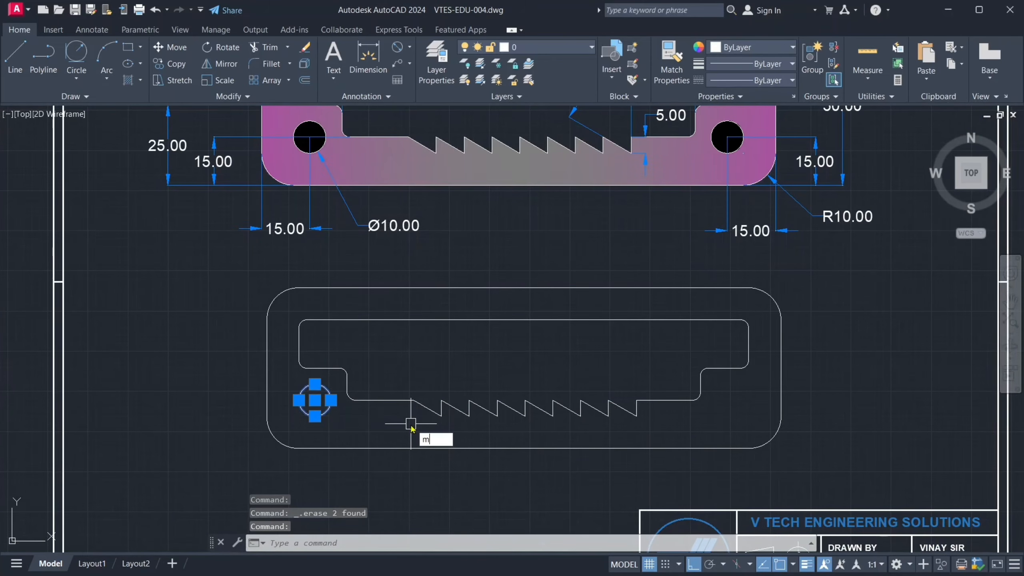
pyautogui.write('i')
pyautogui.press('Return')
pyautogui.scroll(-2, 415, 379)
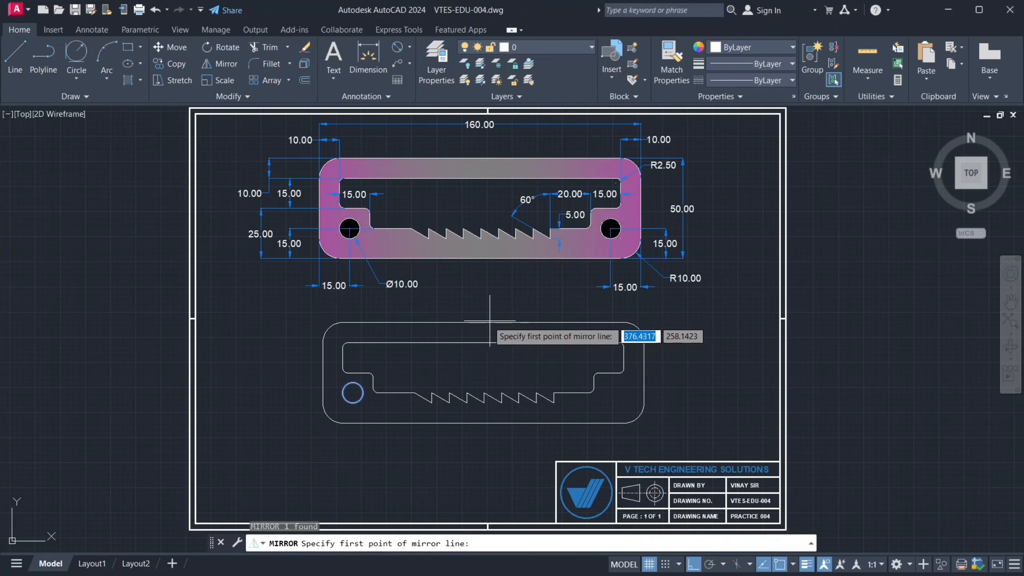
pyautogui.click(486, 322)
pyautogui.click(475, 464)
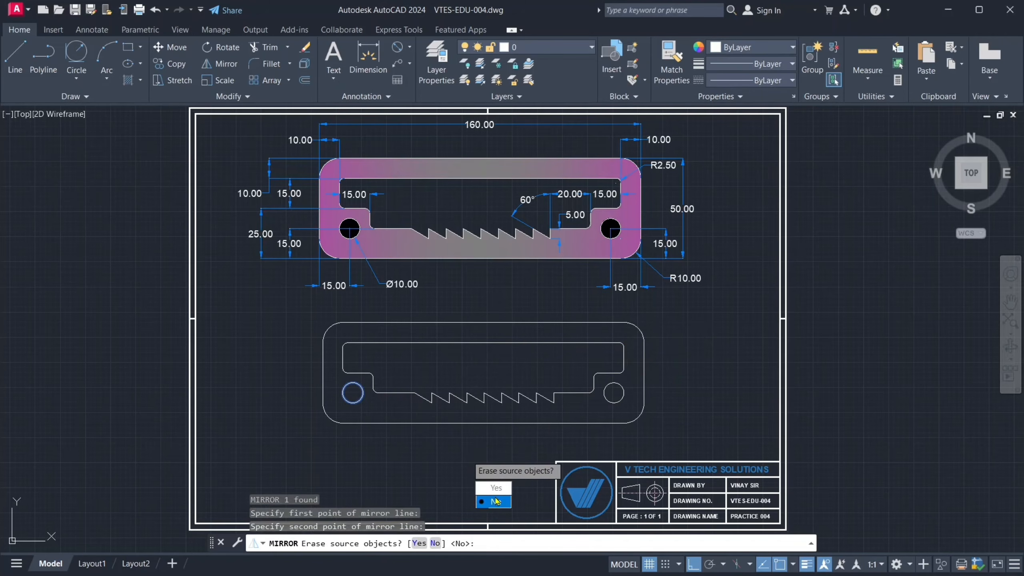
pyautogui.click(480, 487)
# - Add a horizontal linear dimension for the redrawn part's overall width, placed below its bottom edge
pyautogui.moveTo(602, 363); pyautogui.dragTo(626, 391, button='middle')
pyautogui.rightClick(528, 314)
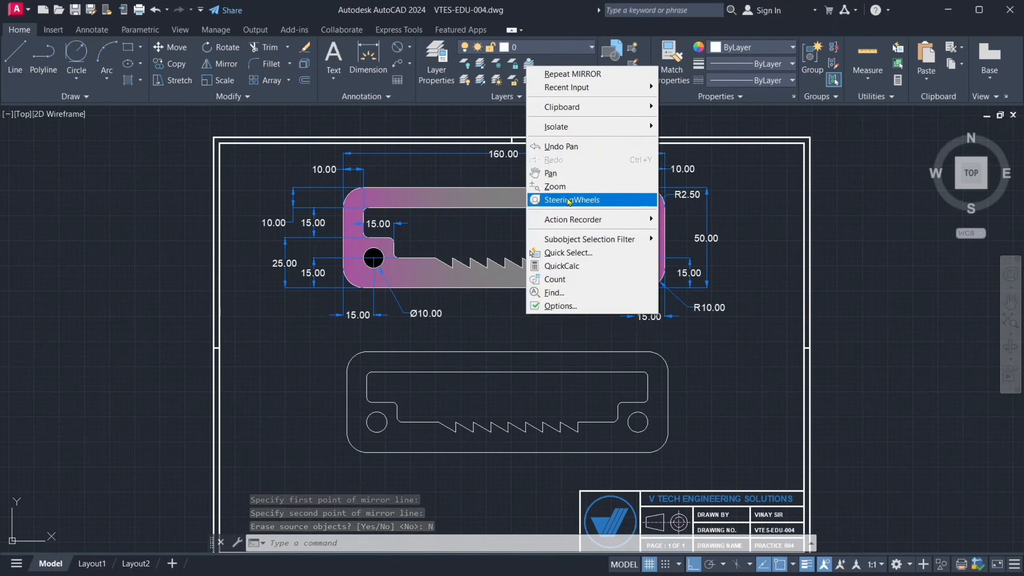
pyautogui.click(560, 186)
pyautogui.moveTo(504, 283); pyautogui.dragTo(469, 253)
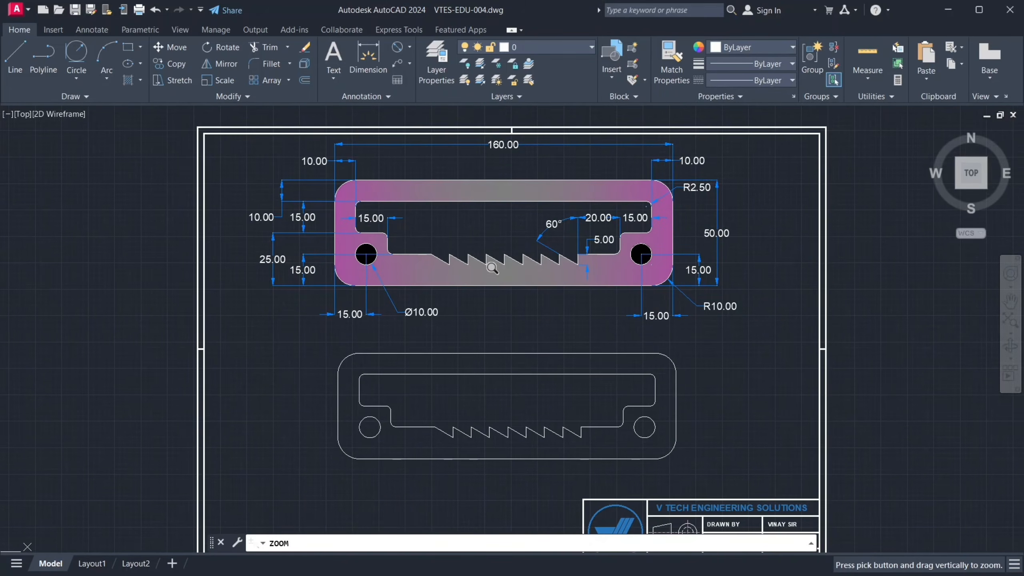
pyautogui.press('Escape')
pyautogui.click(410, 47)
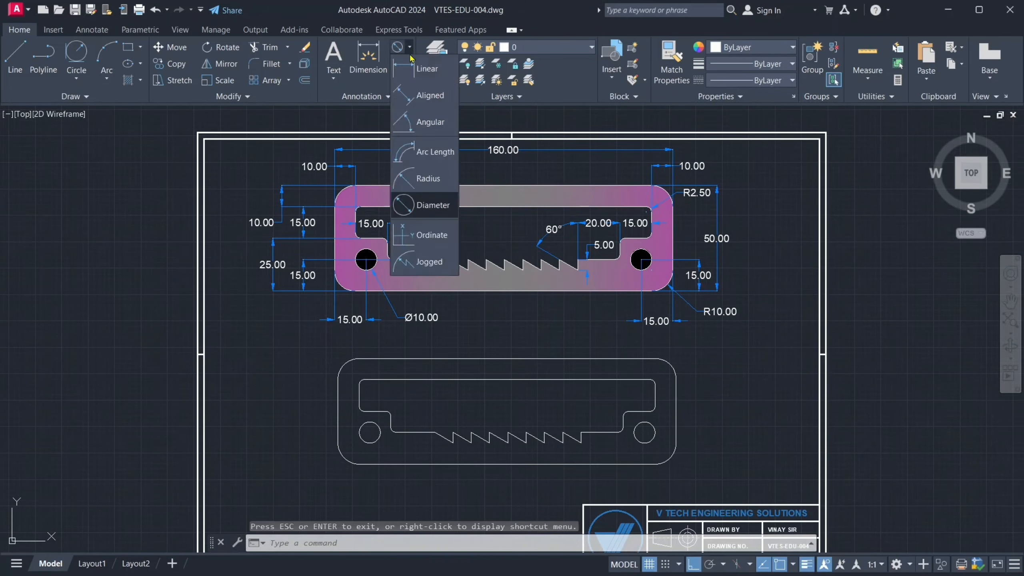
pyautogui.click(413, 80)
pyautogui.click(340, 443)
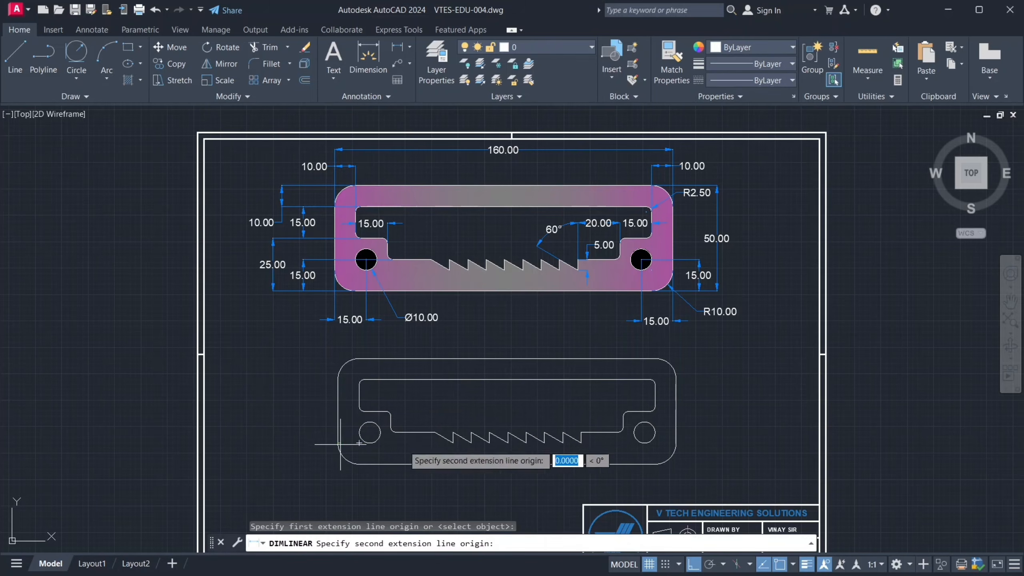
pyautogui.click(676, 444)
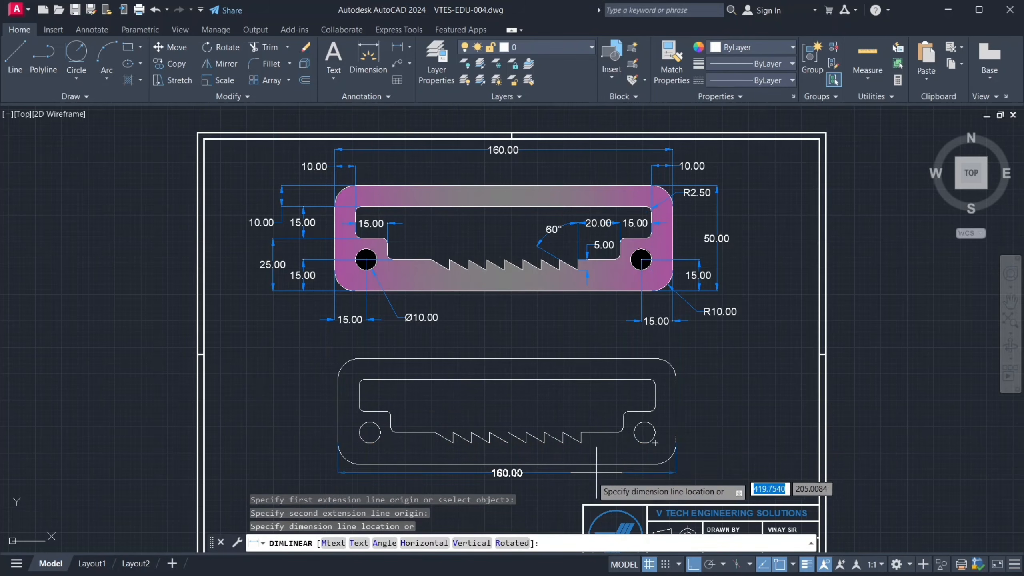
pyautogui.click(565, 486)
# - Add a vertical linear dimension for the redrawn part's overall height, placed beyond its right edge
pyautogui.rightClick(679, 366)
pyautogui.click(721, 125)
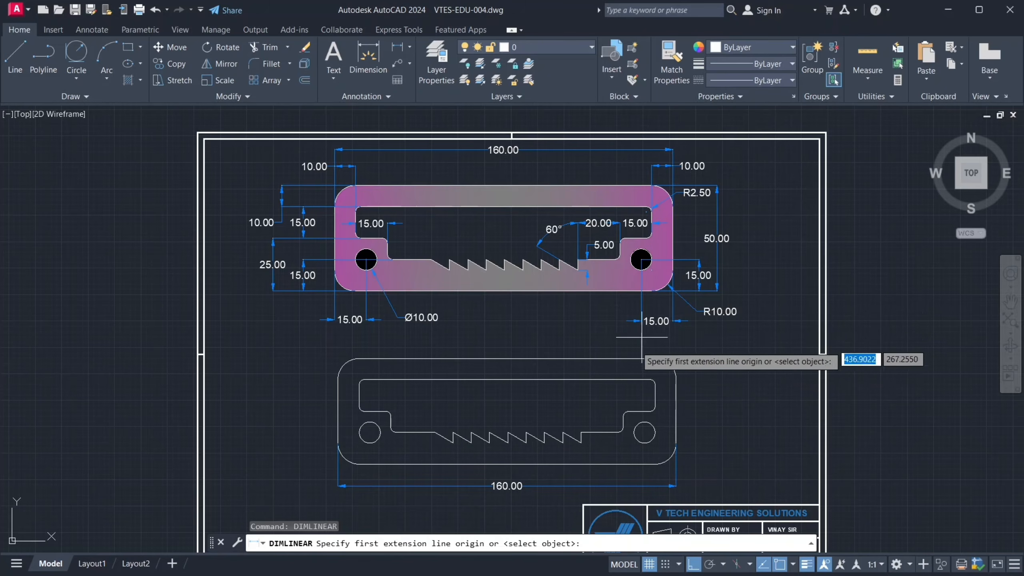
pyautogui.click(655, 359)
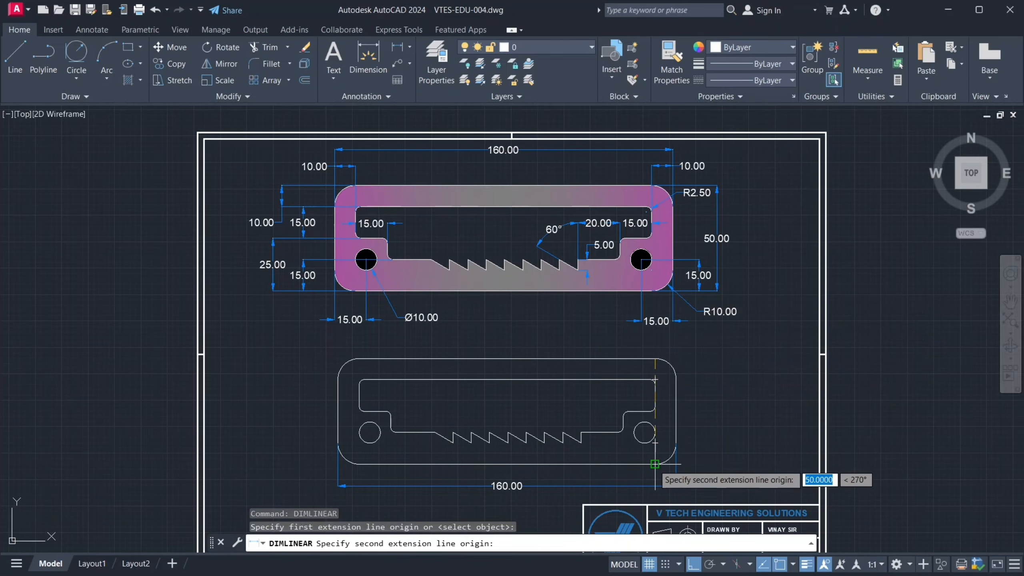
pyautogui.click(655, 464)
pyautogui.click(711, 414)
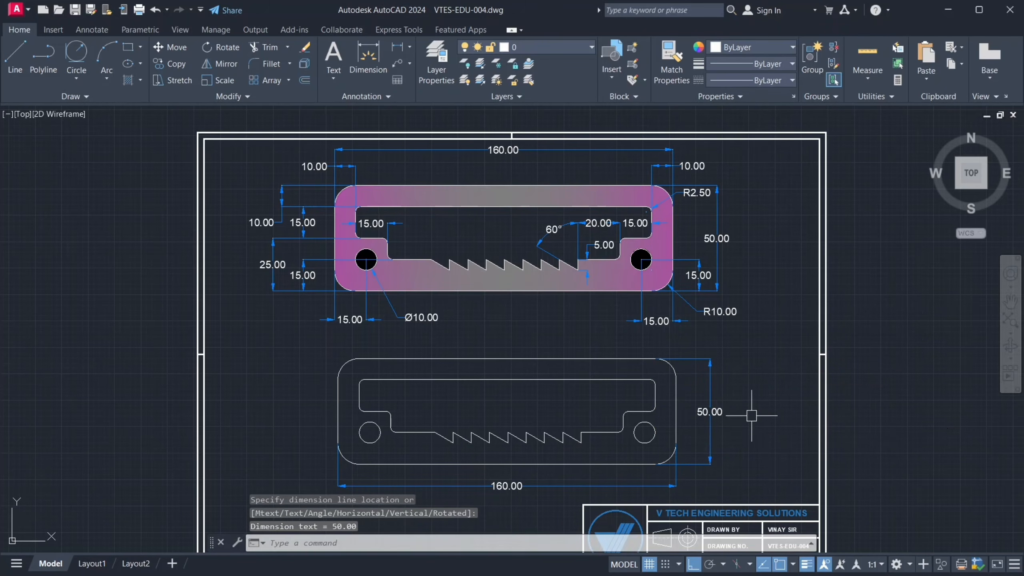
pyautogui.moveTo(752, 416); pyautogui.dragTo(750, 416, button='middle')
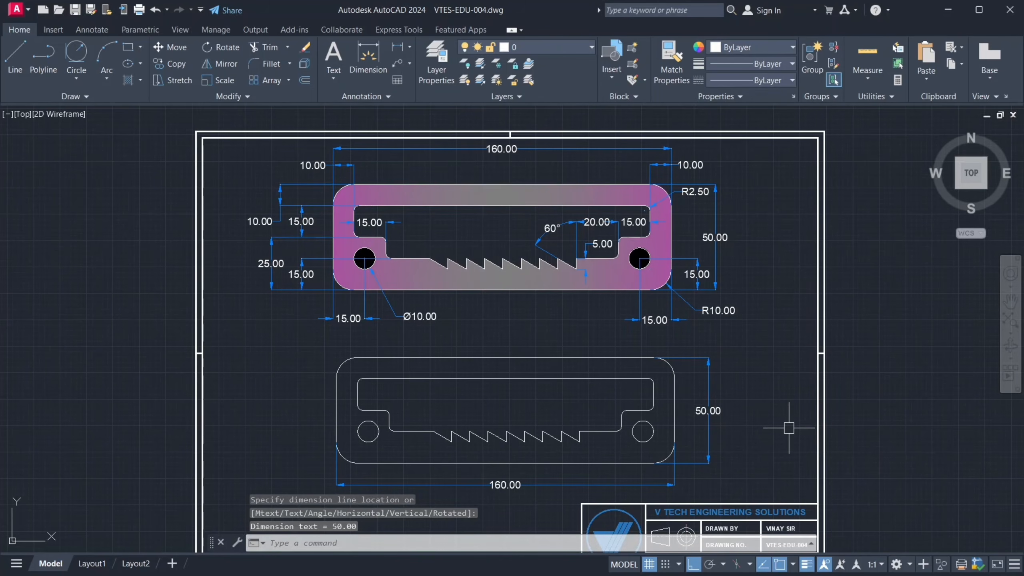